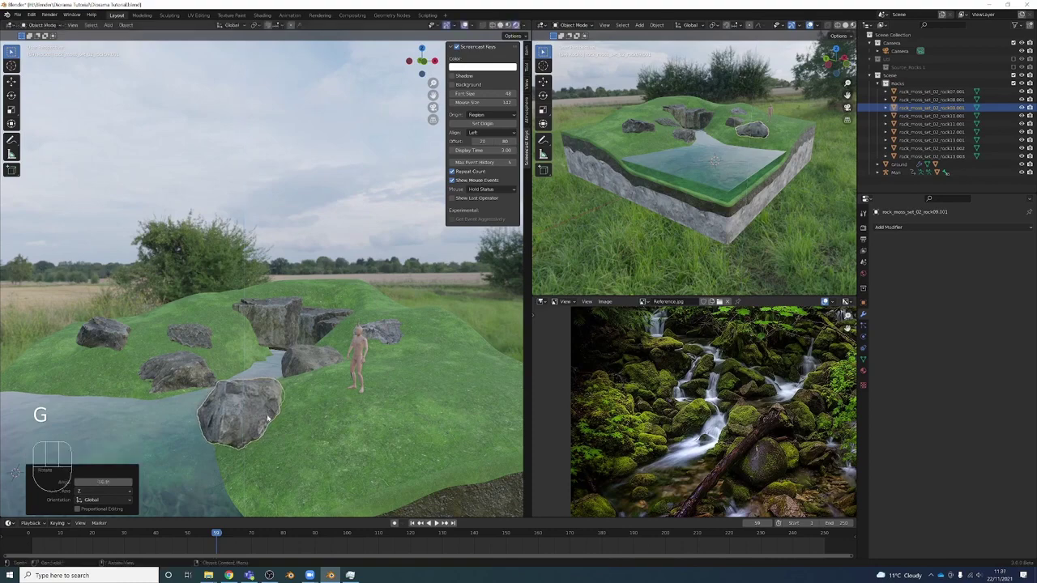
- Reposition the selected large rock on the near grassy bank beside the water
key("g")
left_click(294, 430)
middle_click_drag(293, 431, 89, 265)
- Adjust the position of the rock behind the waterfall opening along the global Z axis
left_click(251, 328)
key("g")
middle_click(253, 332)
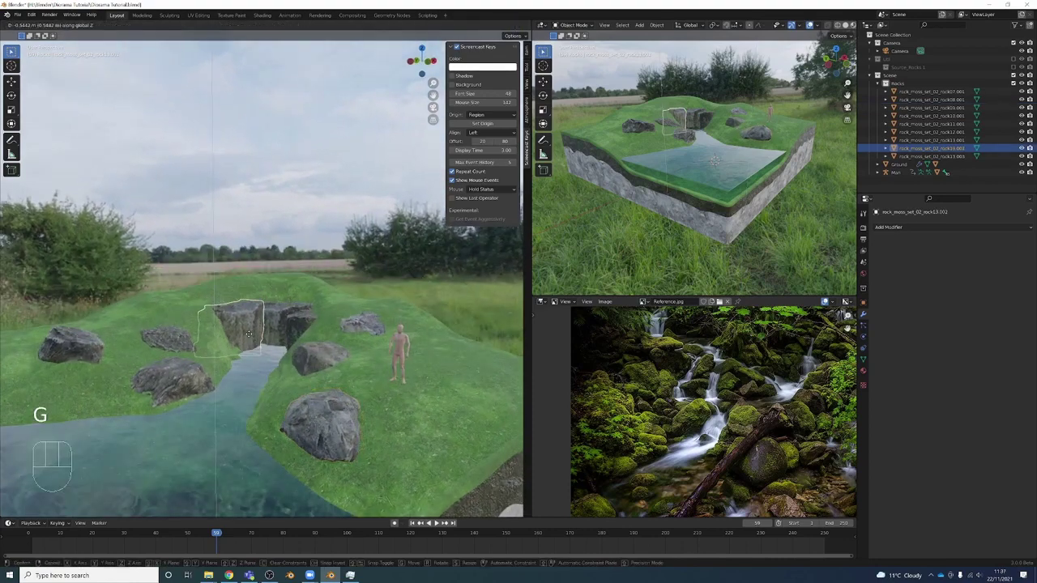
left_click(267, 333)
key("s")
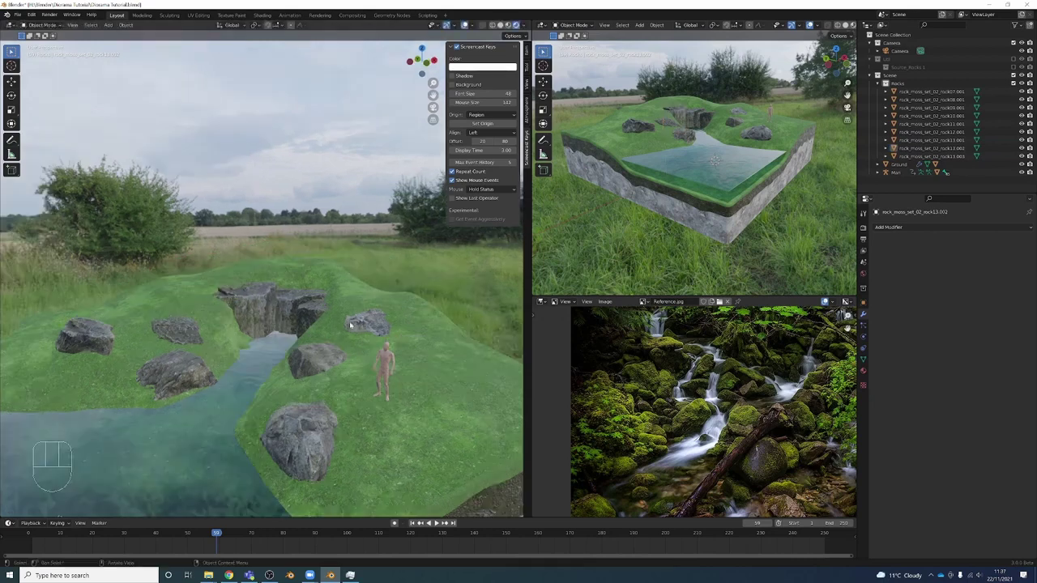
- Select the rock at the pond's edge, open its material in the Shading workspace, and move the Material Output node farther from the shader
left_click(247, 357)
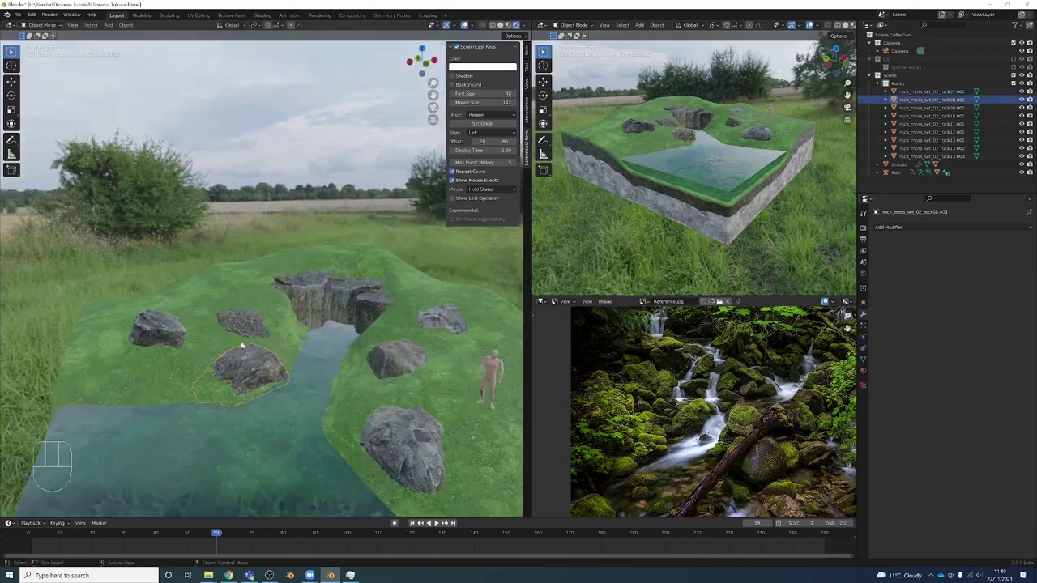
left_click(259, 14)
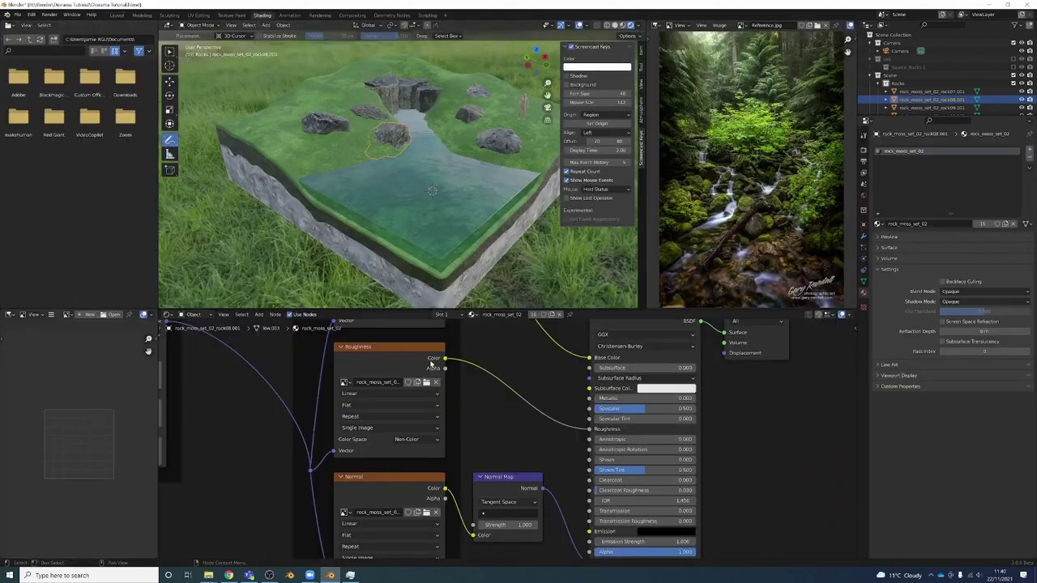
key("Home")
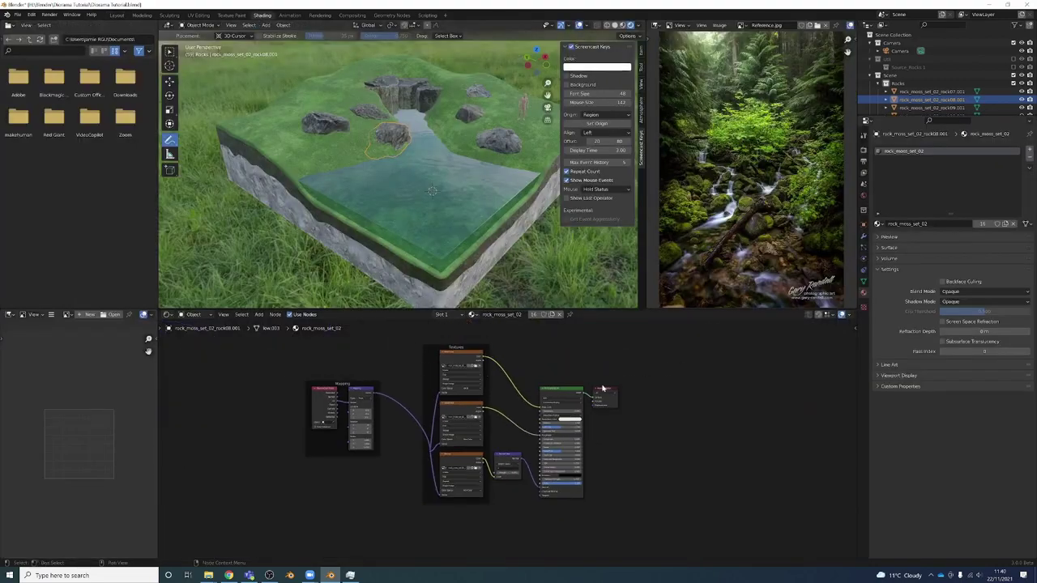
left_click_drag(614, 388, 651, 393)
scroll(419, 156, "up", 4)
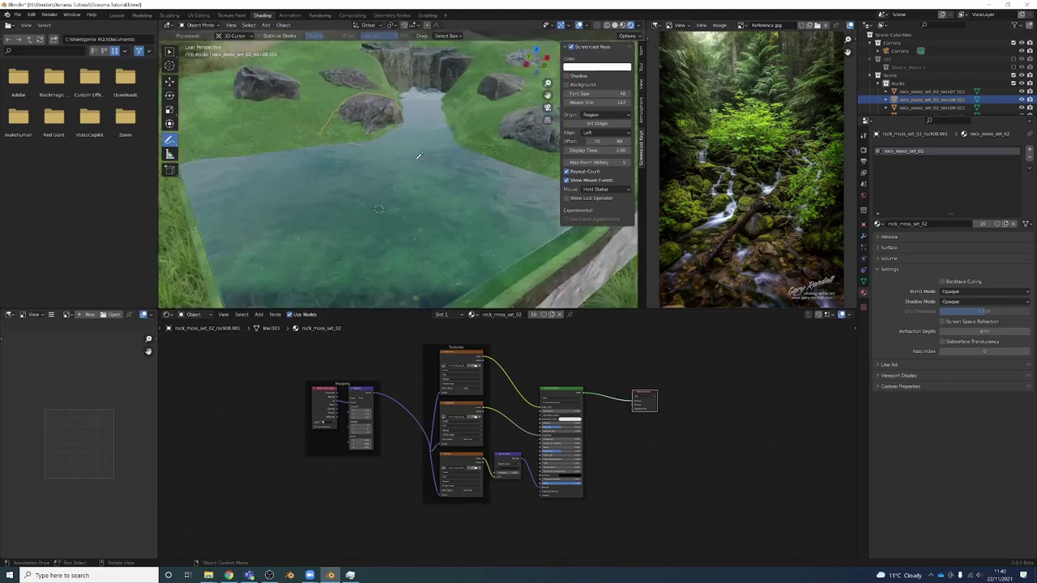
- Move the mapping, texture and Principled shader nodes down and away from the Material Output node
left_click_drag(278, 496, 573, 345)
key("g")
left_click(540, 412)
middle_click_drag(449, 209, 404, 185)
scroll(427, 199, "down", 2)
scroll(427, 198, "up", 4)
scroll(426, 198, "down", 2)
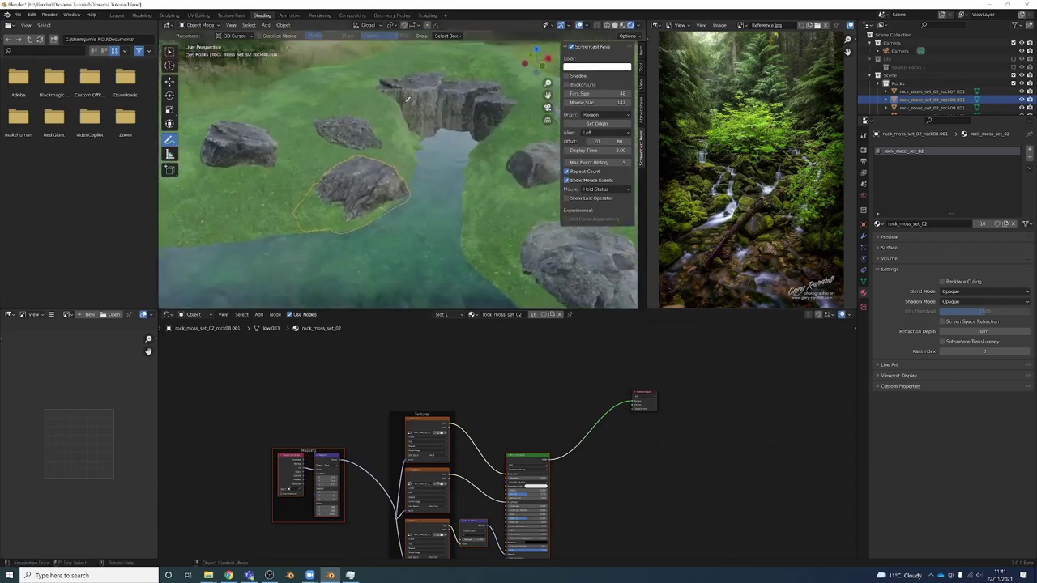
- Sketch annotation loops and vertical strokes over the tops of the rocks, then undo them and return to Object Mode
middle_click_drag(407, 98, 389, 192)
left_click_drag(366, 191, 402, 214)
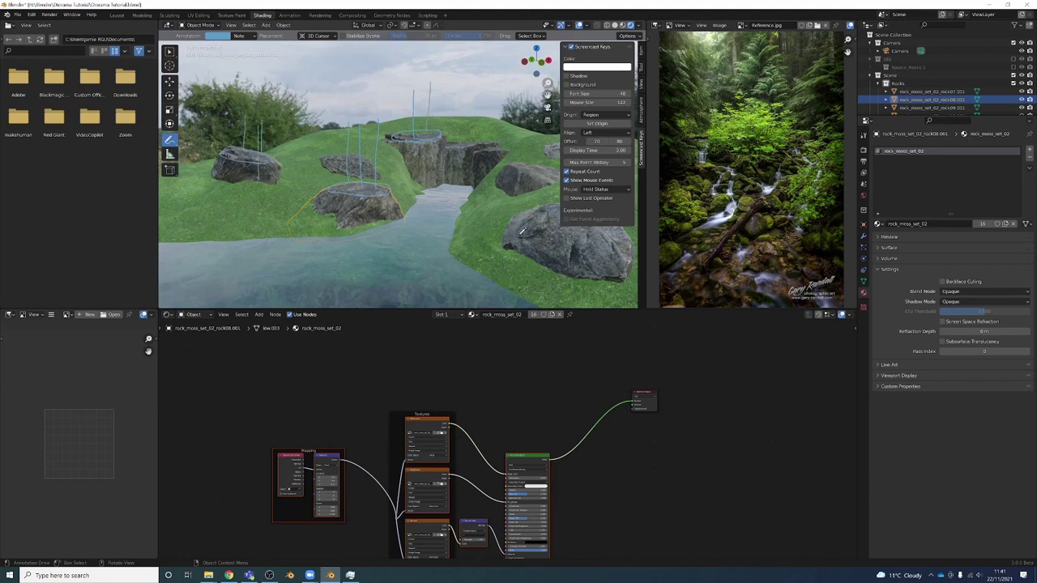
scroll(523, 230, "down", 5)
key("ctrl+z")
key("ctrl+z")
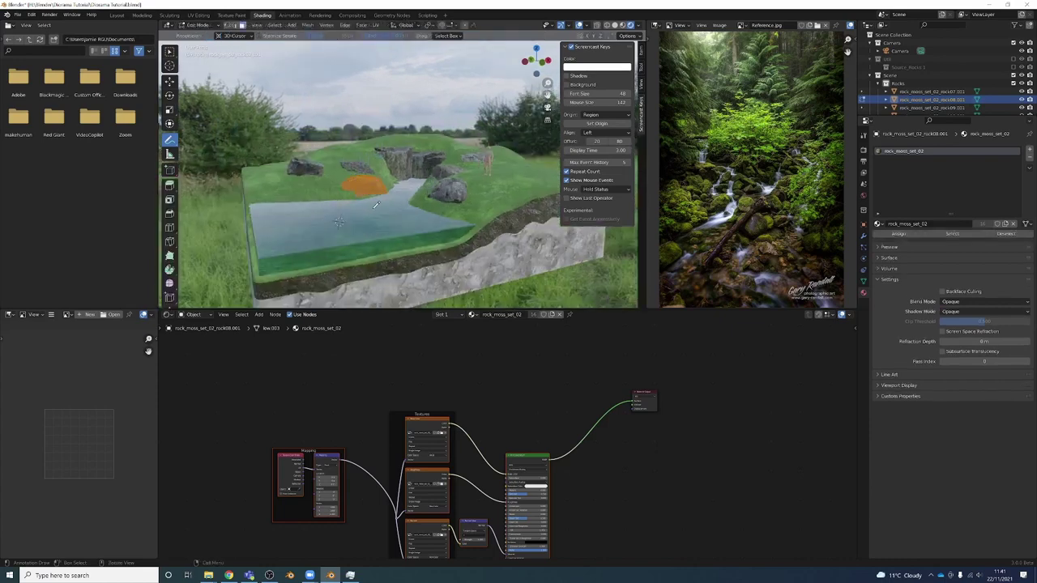
key("Tab")
- Add a Geometry node in the empty space above the Textures frame
scroll(482, 373, "up", 2)
left_click_drag(648, 397, 685, 450)
middle_click_drag(440, 353, 472, 385)
scroll(472, 386, "down", 1)
key("shift+a")
left_click(472, 385)
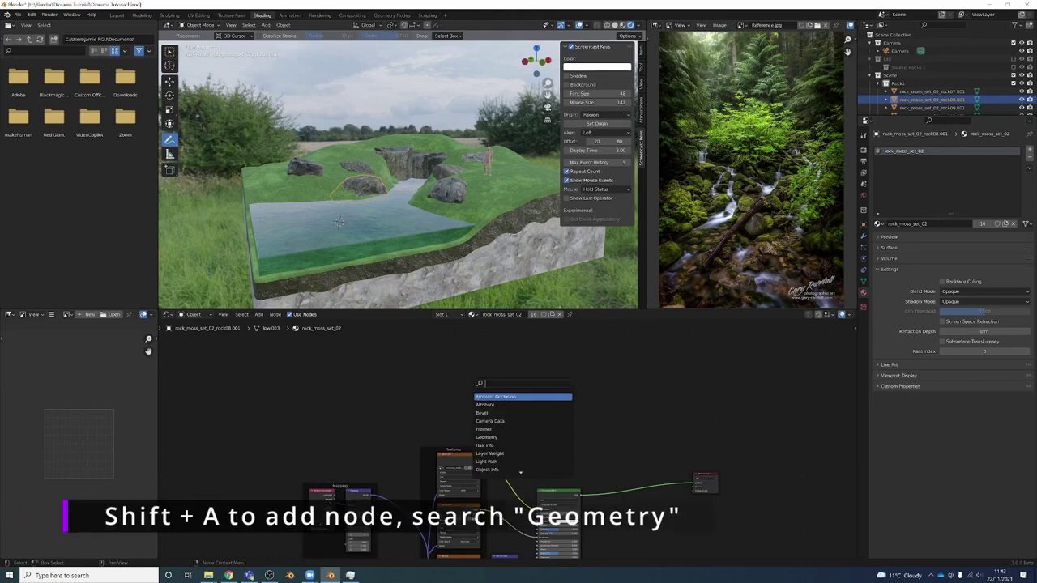
type("ge")
key("Return")
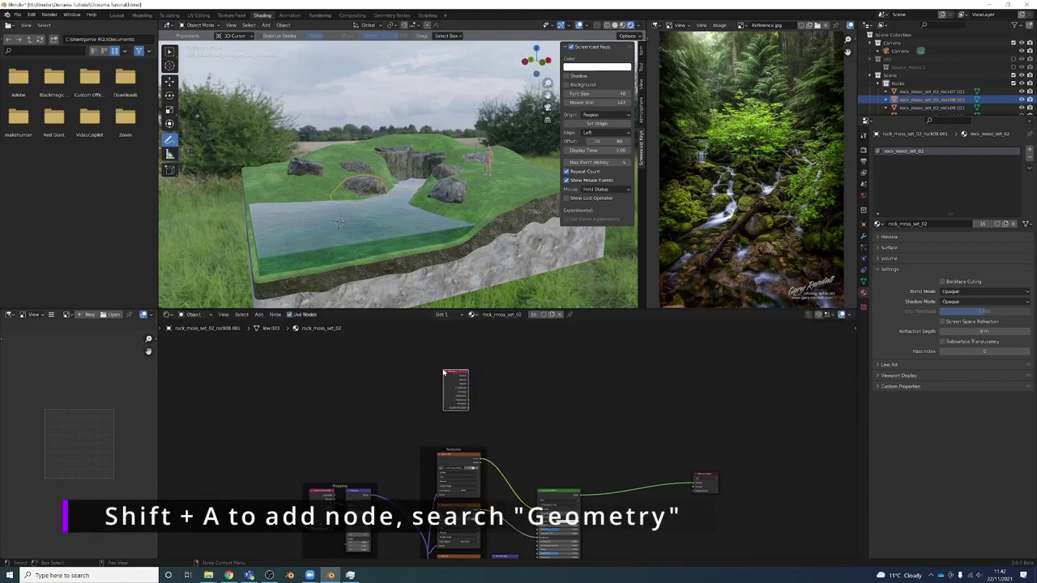
- Preview the Geometry node's Position output and then its Normal output on the rocks
scroll(448, 372, "up", 3)
scroll(448, 371, "up", 4)
mouse_move(465, 403)
middle_mouse_down()
mouse_move(456, 443)
mouse_move(467, 412)
middle_mouse_up()
scroll(455, 442, "down", 1)
left_click_drag(428, 381, 364, 376)
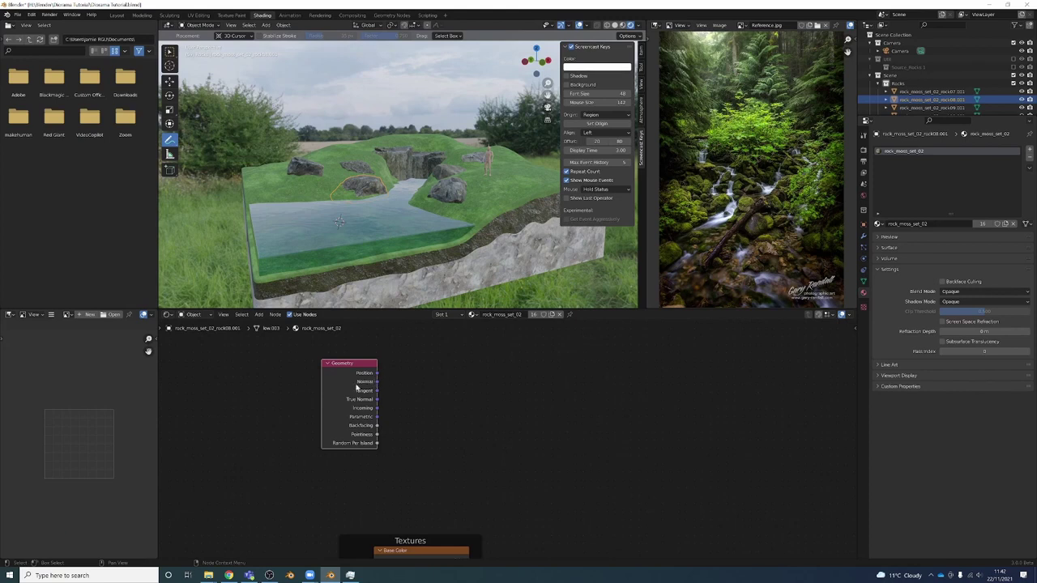
scroll(368, 389, "up", 2)
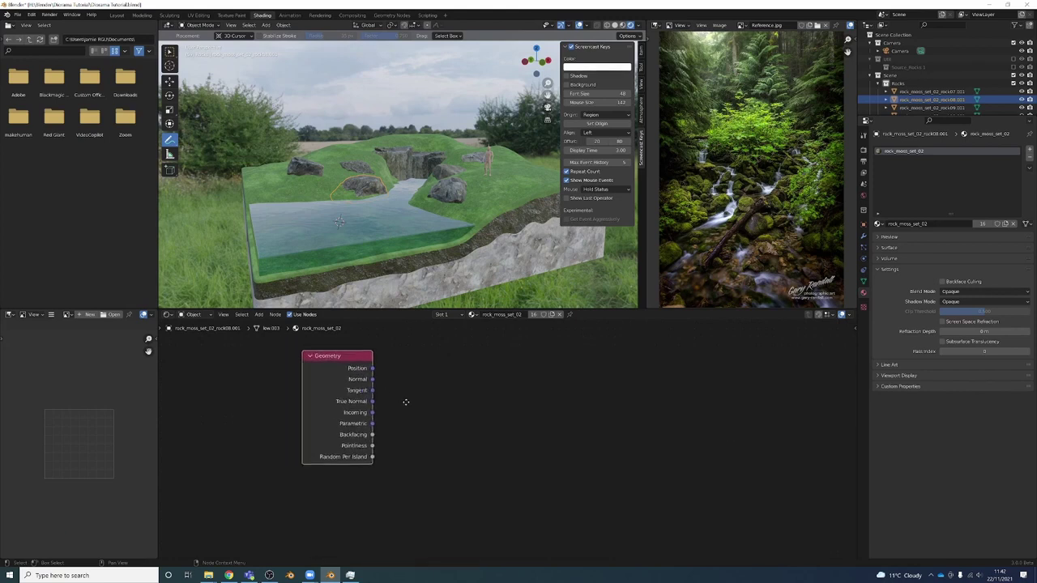
scroll(354, 379, "up", 2)
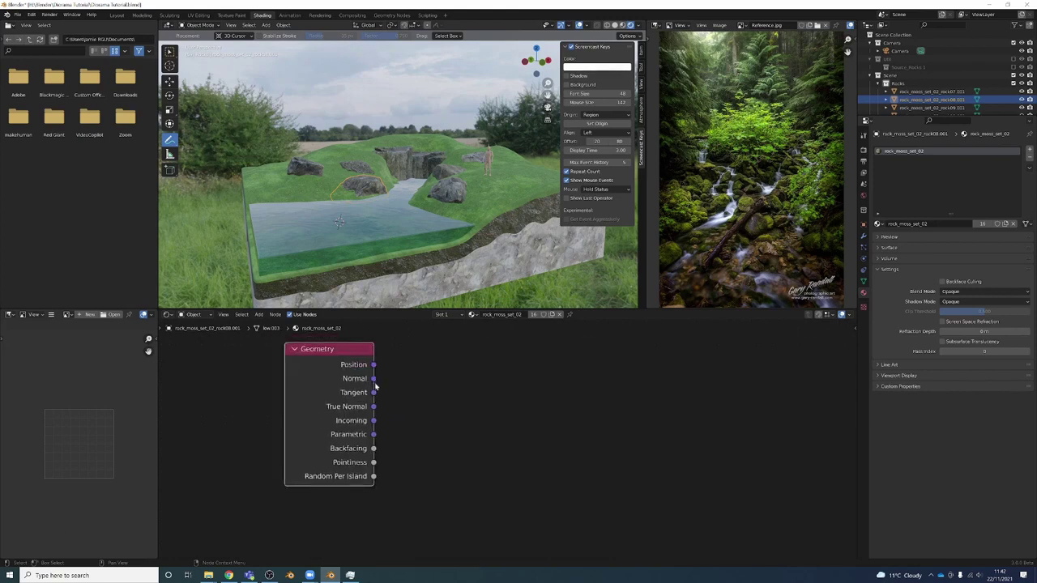
middle_click_drag(380, 367, 388, 376)
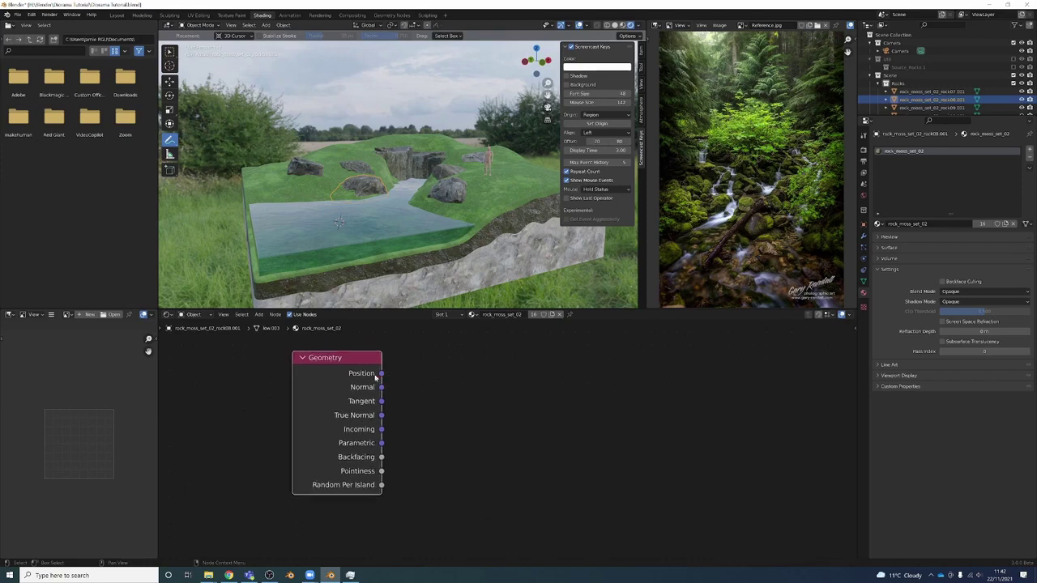
scroll(409, 390, "down", 1)
left_click(381, 395, "ctrl+shift")
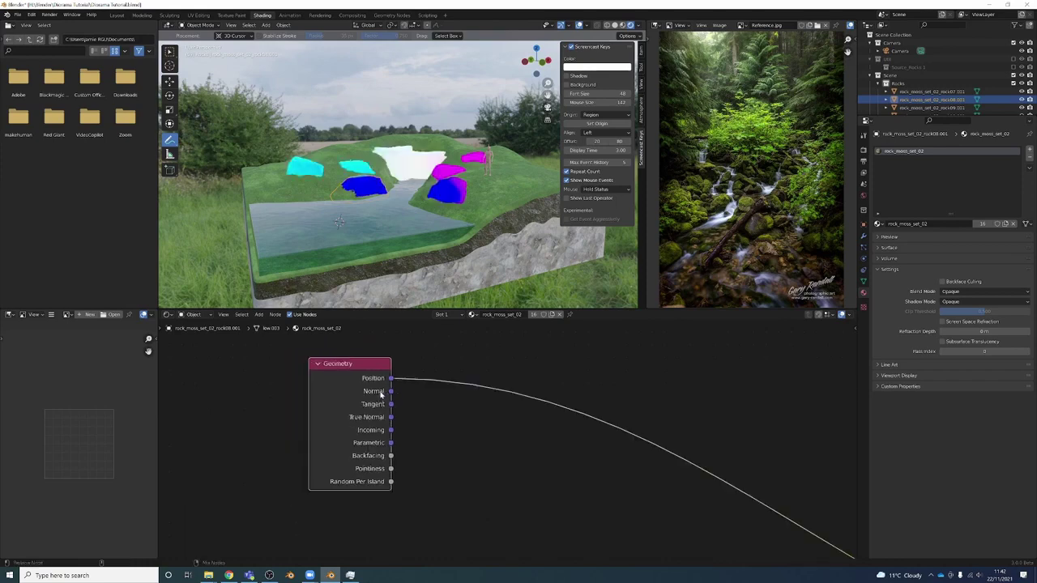
left_click(381, 396, "ctrl+shift")
- Activate the selection tool and move the pond-edge rock vertically along the Z axis
scroll(408, 206, "up", 4)
middle_click_drag(407, 206, 392, 227)
key("Tab")
key("Tab")
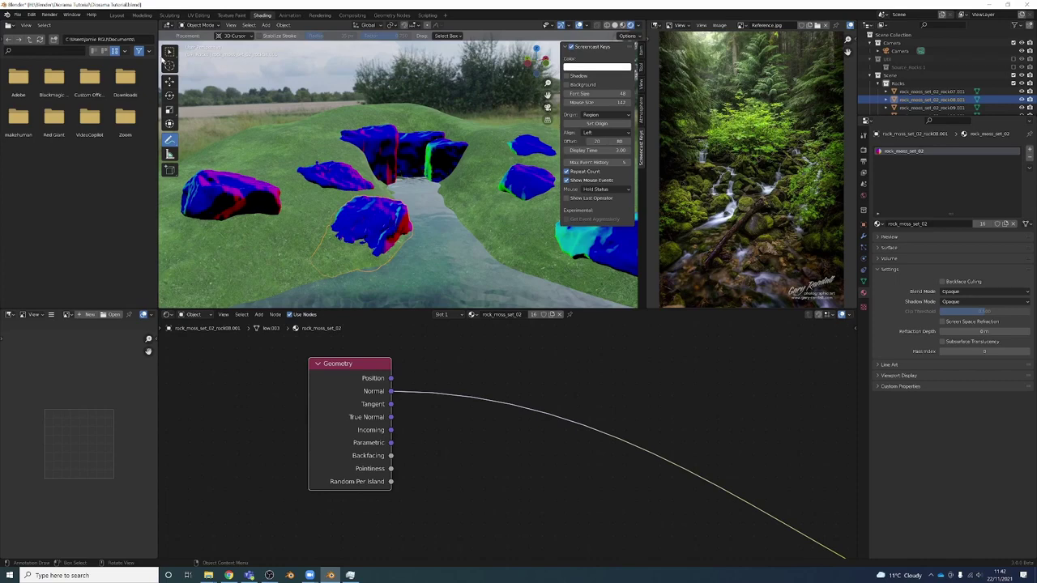
left_click(168, 52)
key("g")
key("z")
left_click(418, 190)
middle_click_drag(418, 189, 404, 173)
- Rotate the pond-edge rock and lift it high above the hill
key("r")
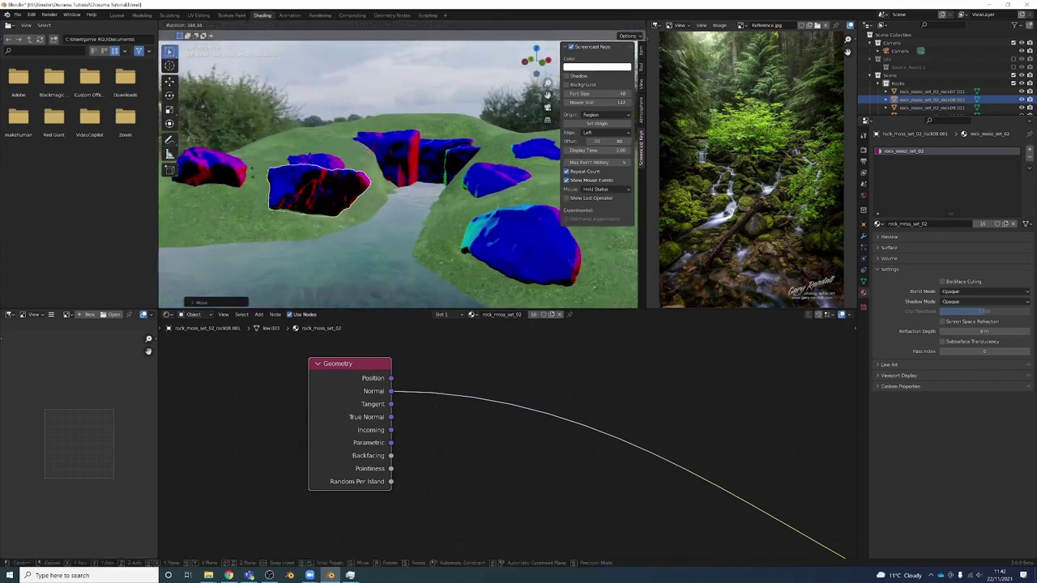
left_click(260, 162)
middle_click_drag(271, 155, 324, 186)
key("g")
left_click(369, 99)
middle_click_drag(369, 99, 406, 144)
- Rotate the lifted rock in several directions and inspect the normal colours on its faces from different sides
key("r")
left_click(411, 117)
key("r")
left_click(442, 134)
key("r")
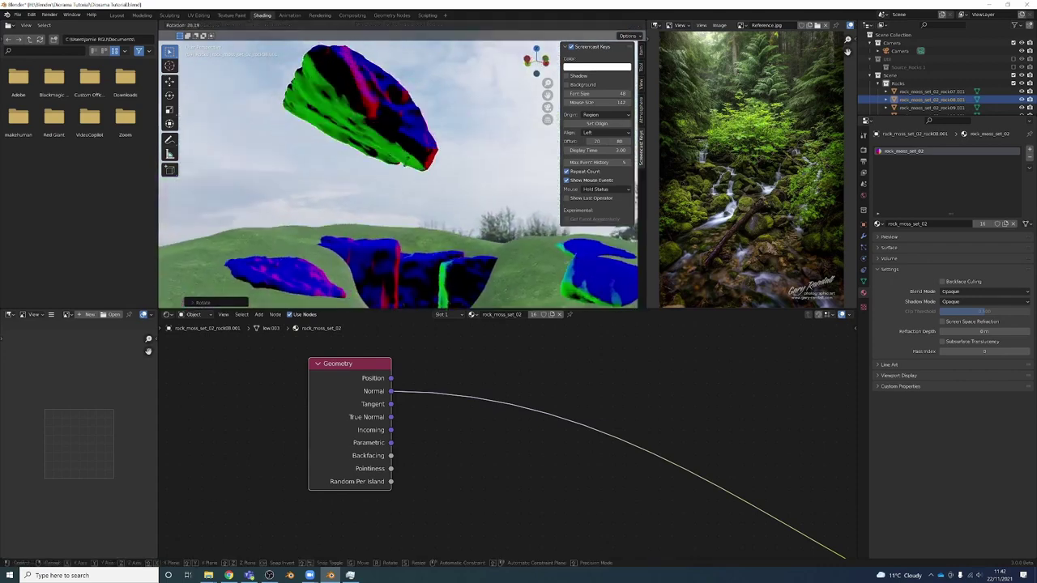
left_click(350, 196)
middle_click_drag(350, 196, 344, 202)
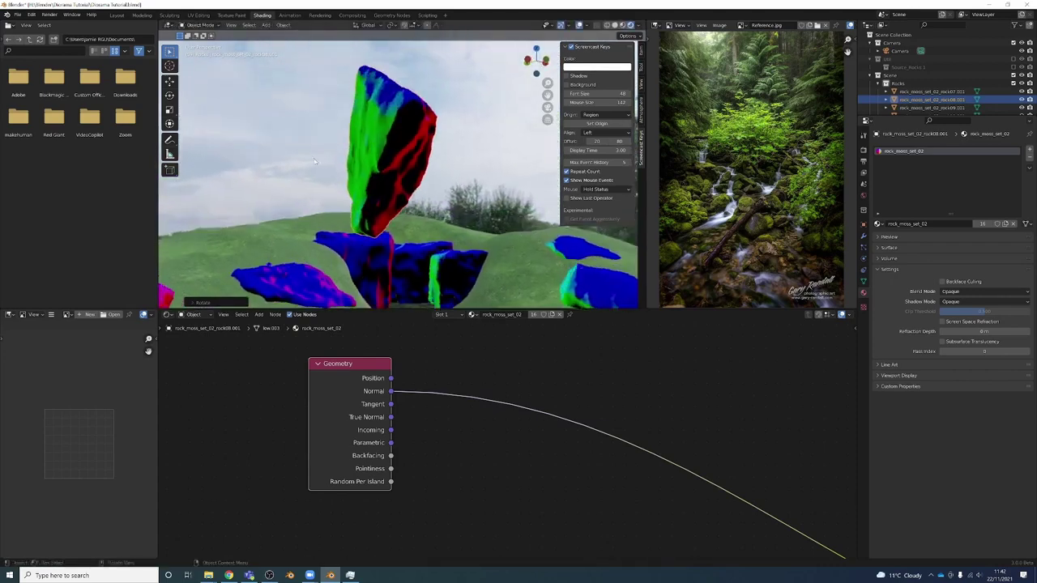
middle_click_drag(314, 162, 601, 241)
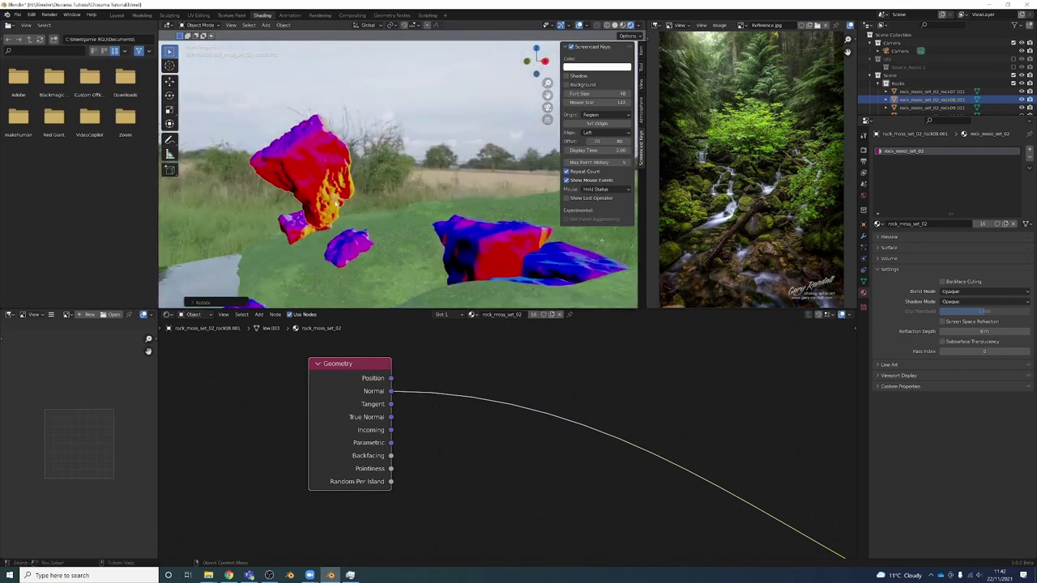
middle_click_drag(311, 181, 319, 191)
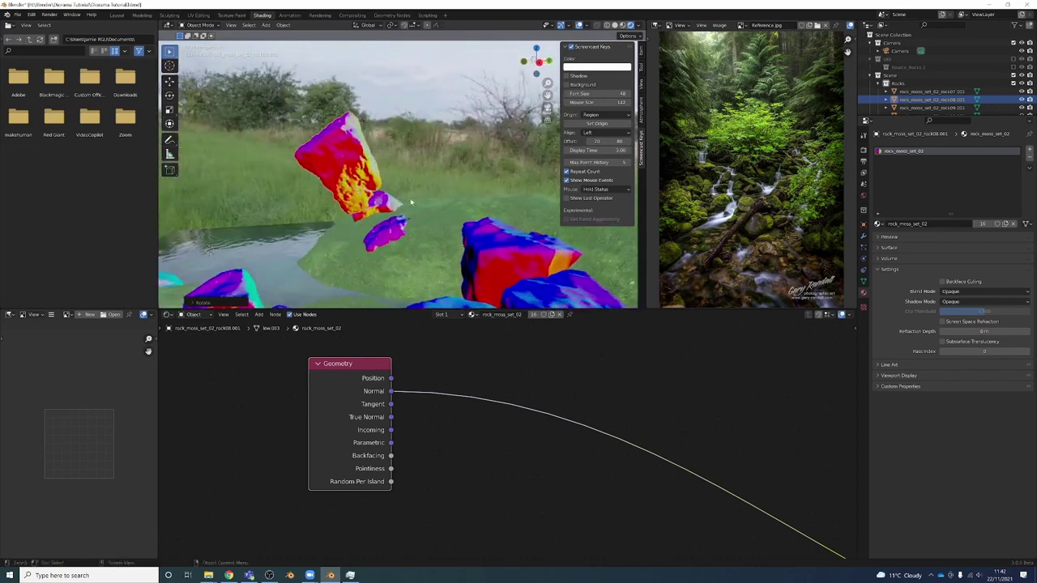
middle_click_drag(411, 201, 422, 154)
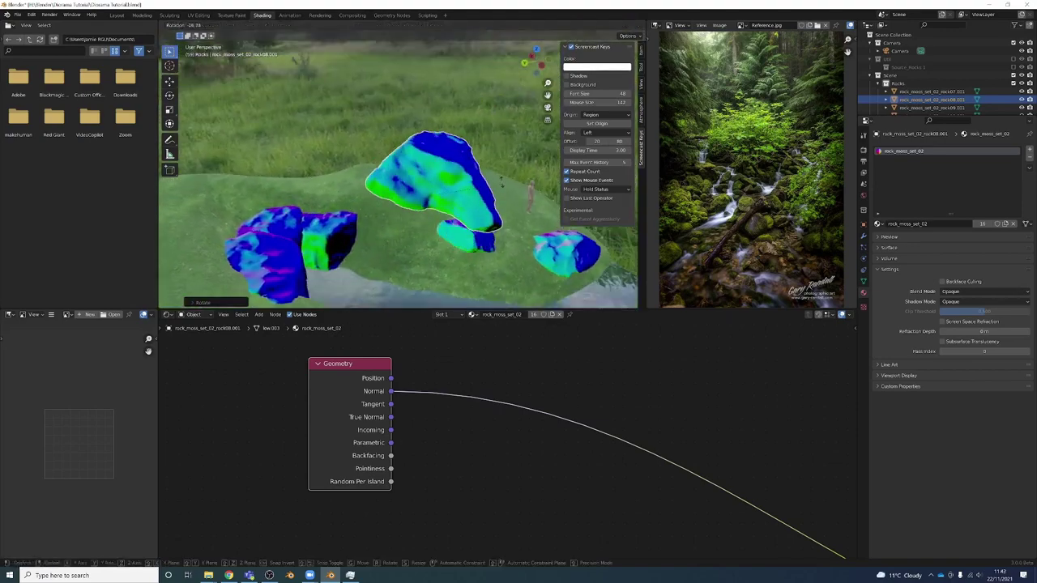
middle_click_drag(502, 182, 454, 162)
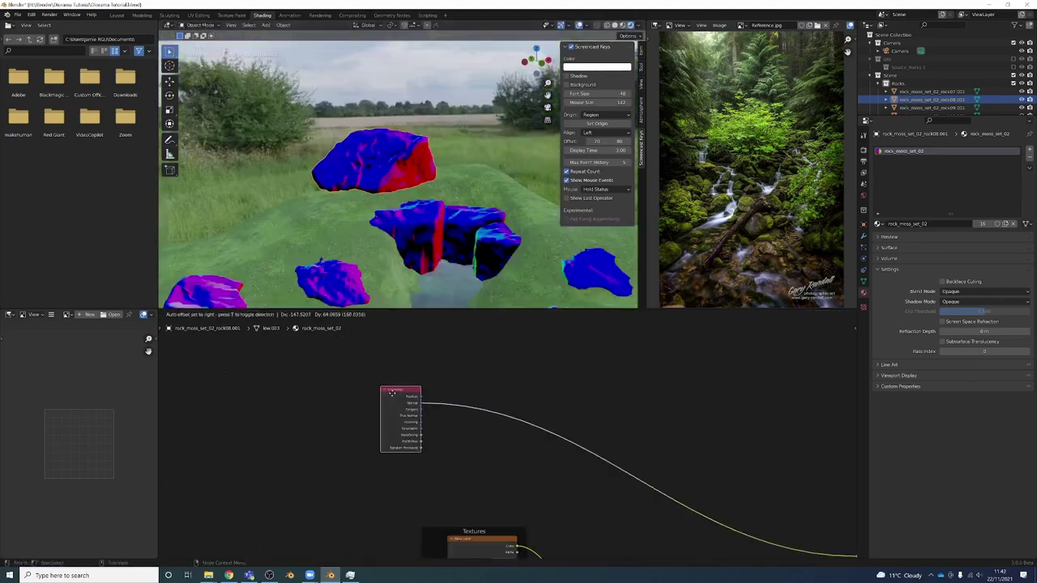
- Add a Separate RGB node, connect the Geometry node's Normal output to its Image input, and place it beside the Geometry node
left_click_drag(392, 393, 388, 392)
middle_click_drag(401, 174, 353, 157)
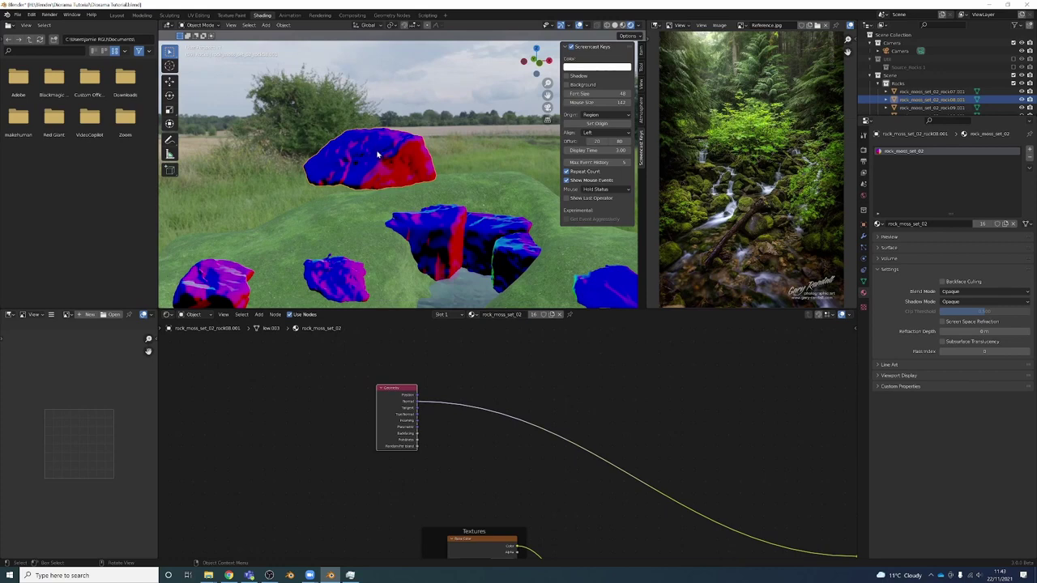
key("shift+a")
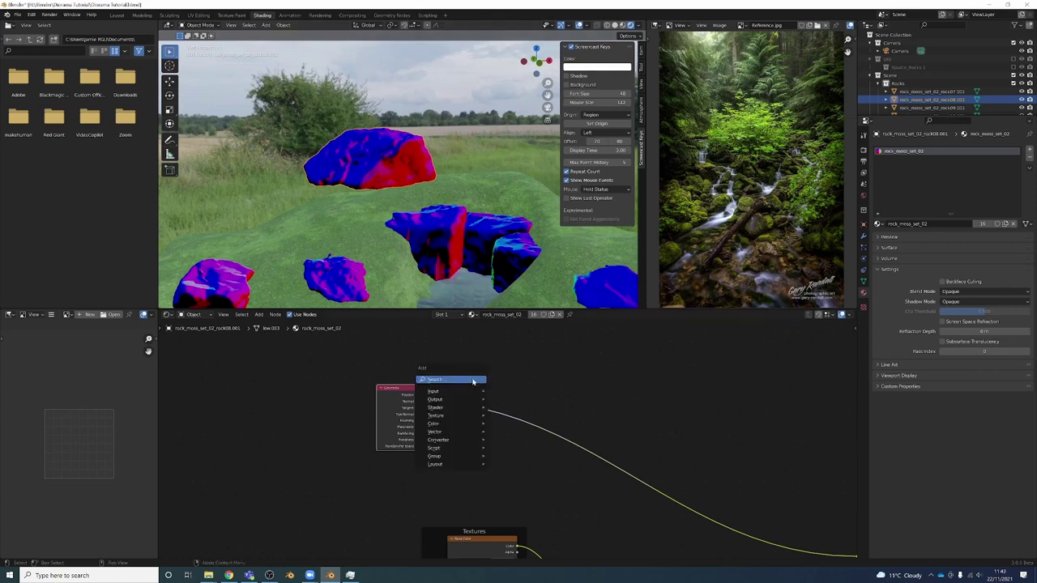
left_click(474, 385)
type("rgb")
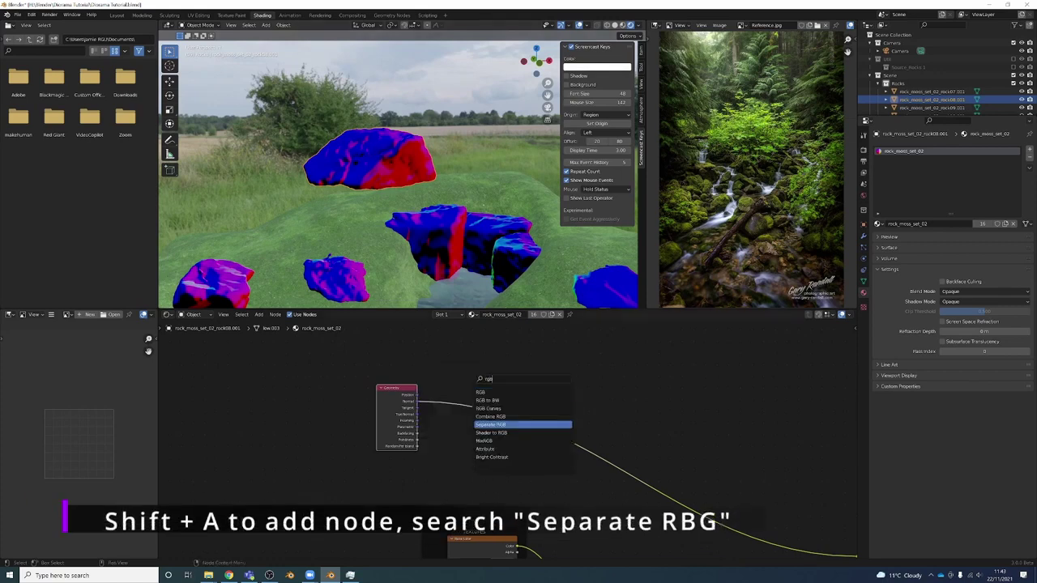
left_click(513, 424)
left_click(531, 390)
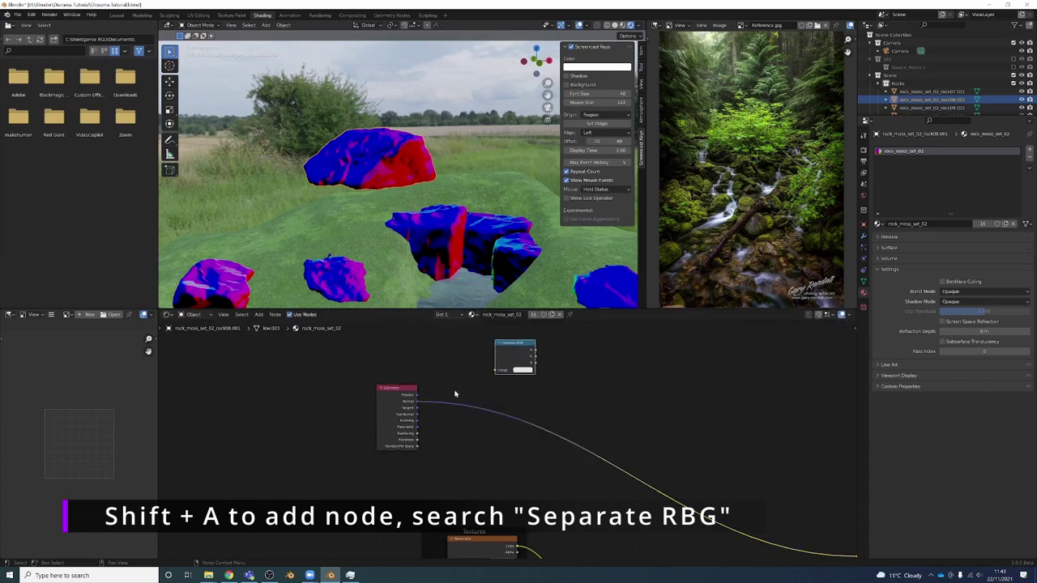
left_click(420, 406)
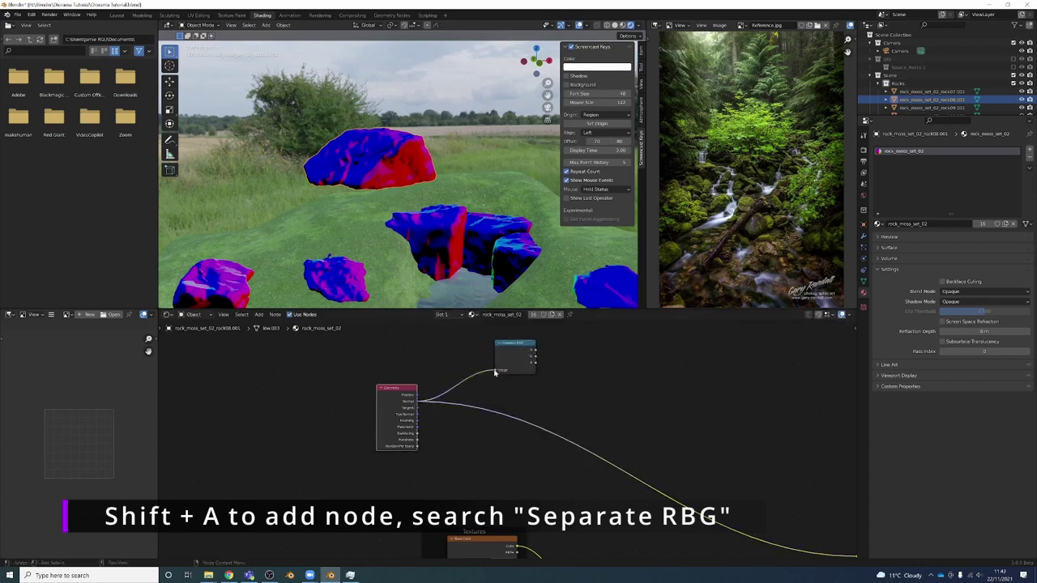
left_click_drag(518, 357, 479, 363)
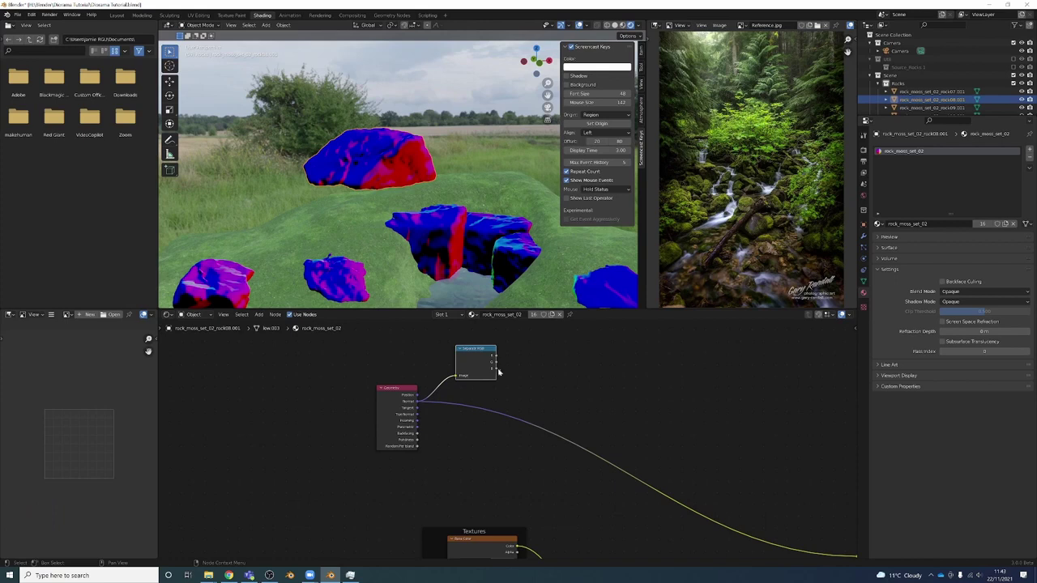
key("shift+a")
left_click(540, 368)
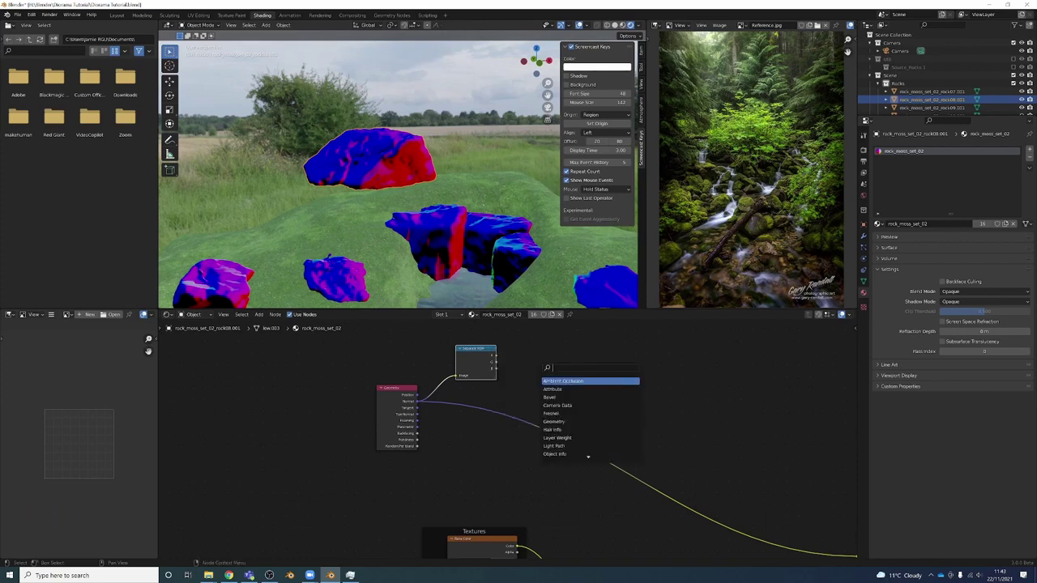
type("m")
key("Return")
- Preview the Separate RGB outputs, ending on the B channel, and move the node down next to the Geometry node
left_click(489, 371, "ctrl+shift")
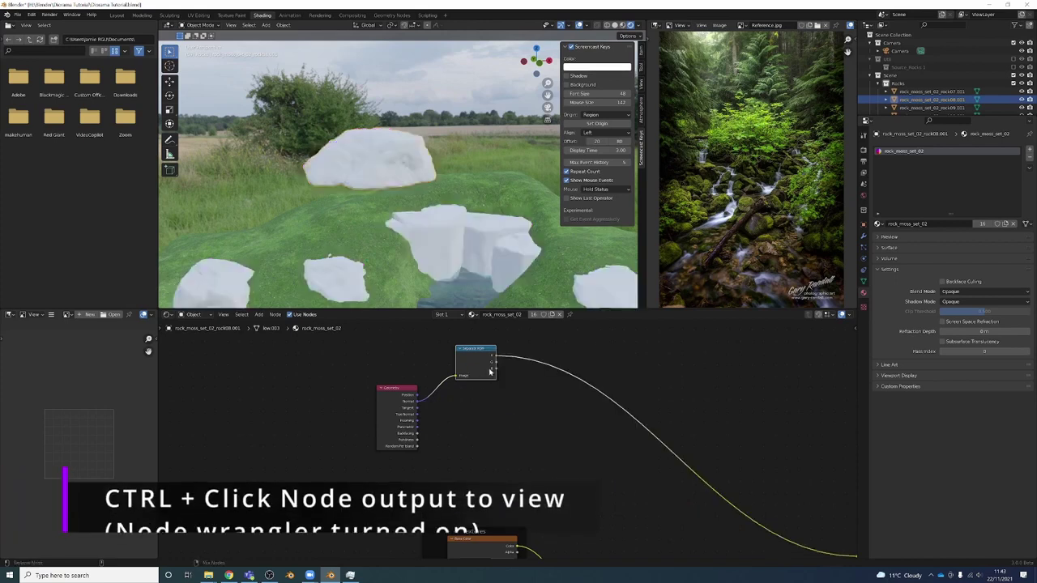
left_click(489, 371, "ctrl+shift")
left_click(489, 371, "ctrl+shift")
left_click_drag(483, 358, 488, 410)
scroll(567, 453, "up", 2)
scroll(702, 496, "down", 1)
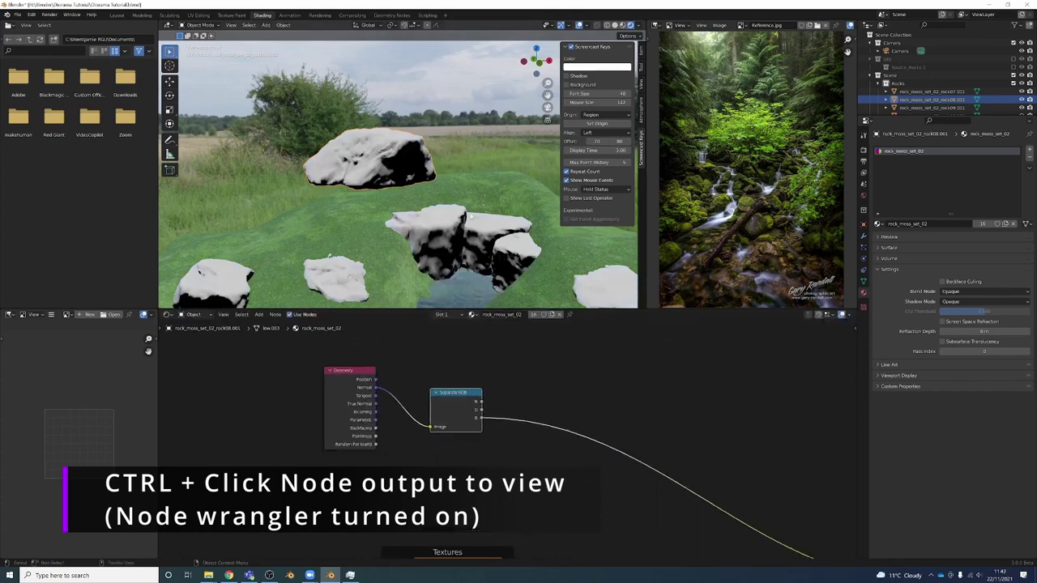
- Rotate the lifted rock repeatedly and check from different angles how the black-and-white mask follows its upward-facing surfaces
middle_click_drag(438, 211, 243, 247)
key("r")
left_click(404, 192)
key("r")
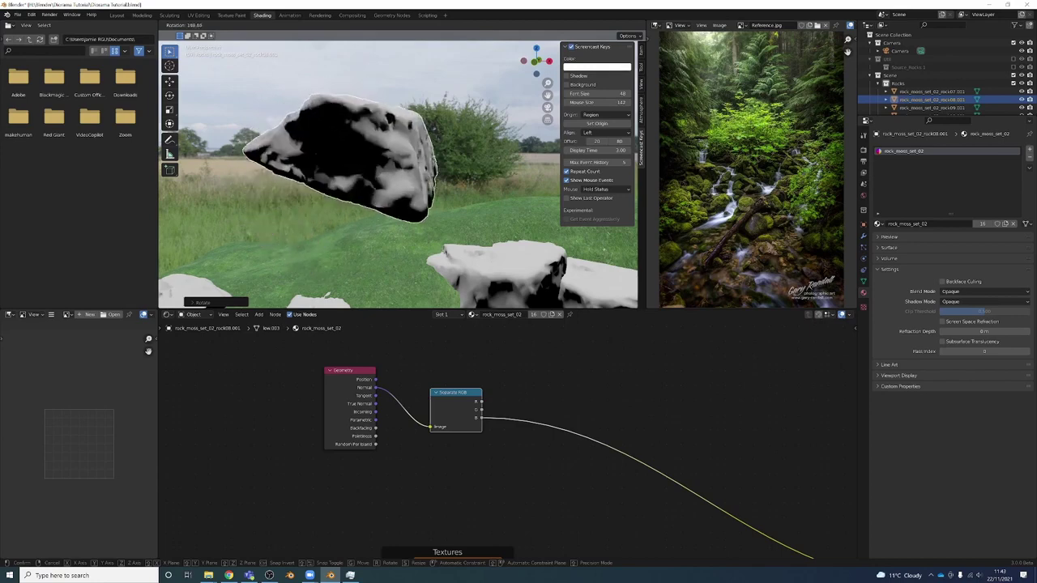
left_click(339, 179)
middle_click_drag(338, 180, 375, 197)
scroll(405, 195, "down", 3)
key("r")
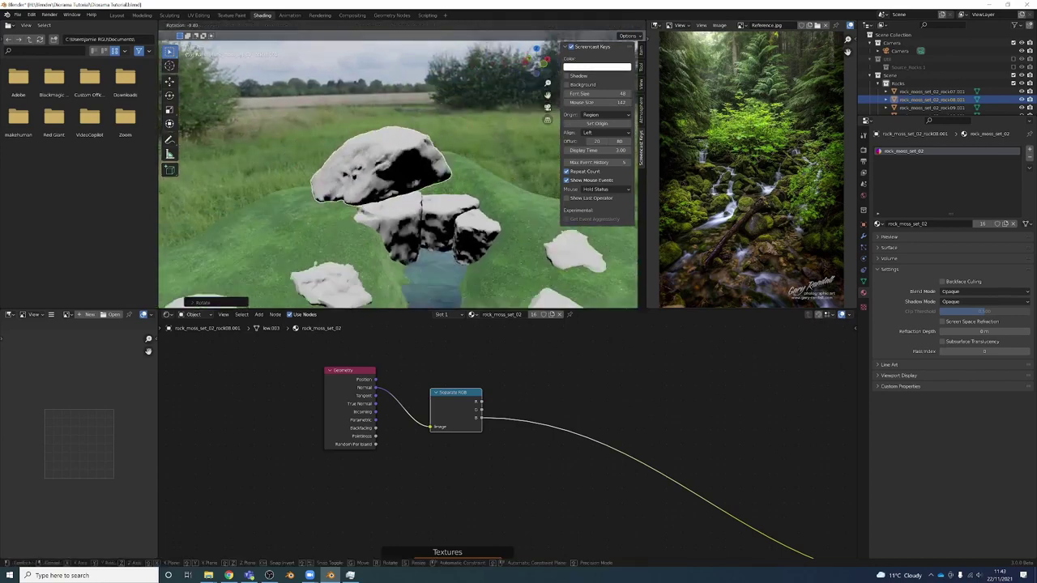
left_click(417, 193)
scroll(429, 199, "down", 4)
mouse_move(441, 203)
middle_mouse_down()
mouse_move(453, 206)
mouse_move(431, 207)
middle_mouse_up()
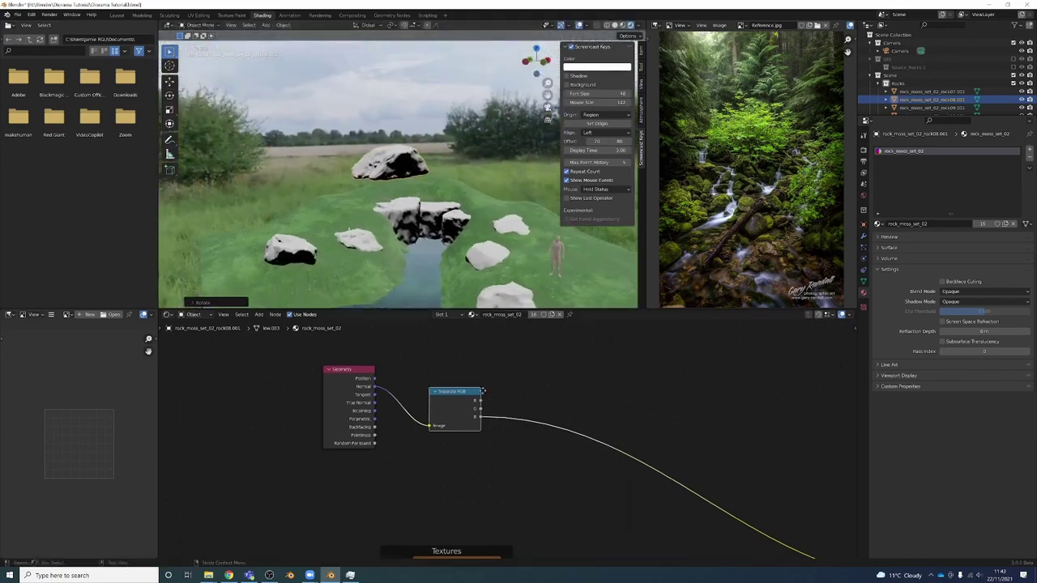
- Insert a ColorRamp node after the Separate RGB B output and pull its stops inward to sharpen the mask, with the white stop at 0.730
middle_click_drag(618, 390, 588, 364)
key("shift+a")
left_click(588, 361)
type("col")
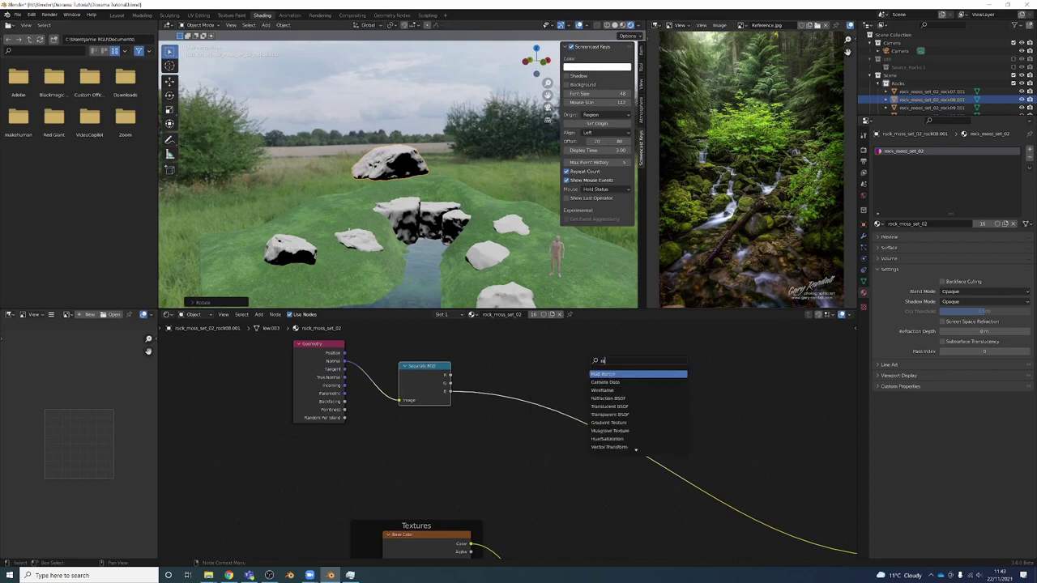
key("Down")
key("Down")
key("Return")
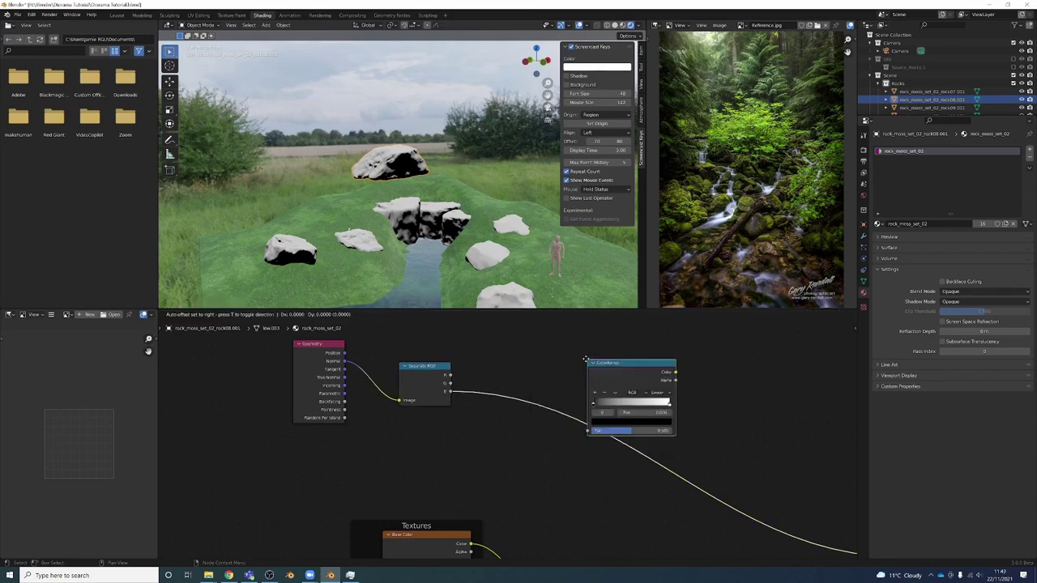
left_click(531, 358)
scroll(527, 375, "up", 1)
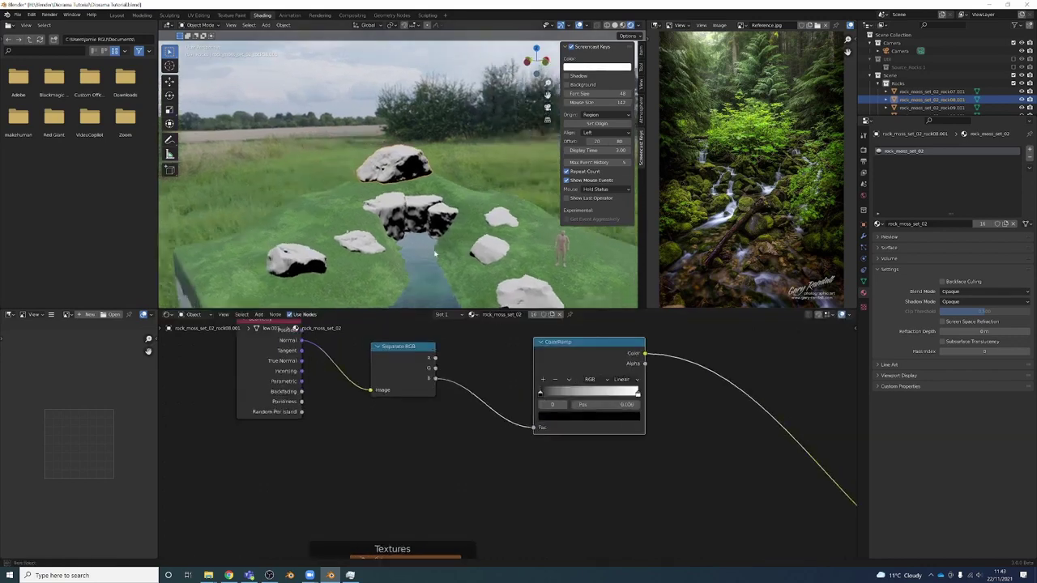
left_click_drag(542, 394, 568, 393)
left_click_drag(633, 392, 609, 394)
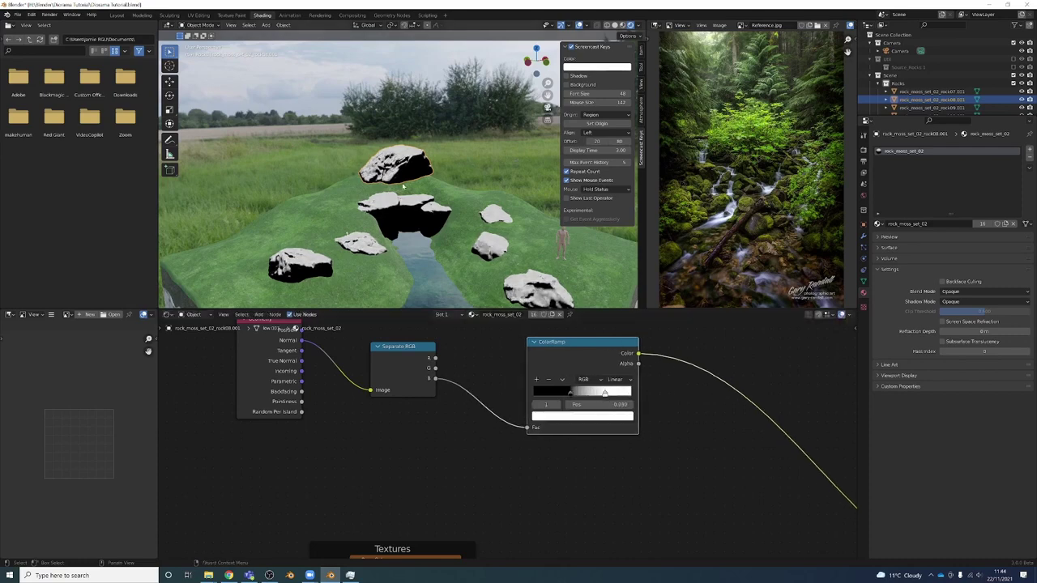
- Move the lifted rock back down onto the bank beside the stream and inspect the mask on the rocks
key("g")
left_click(407, 266)
middle_click_drag(408, 267, 394, 243)
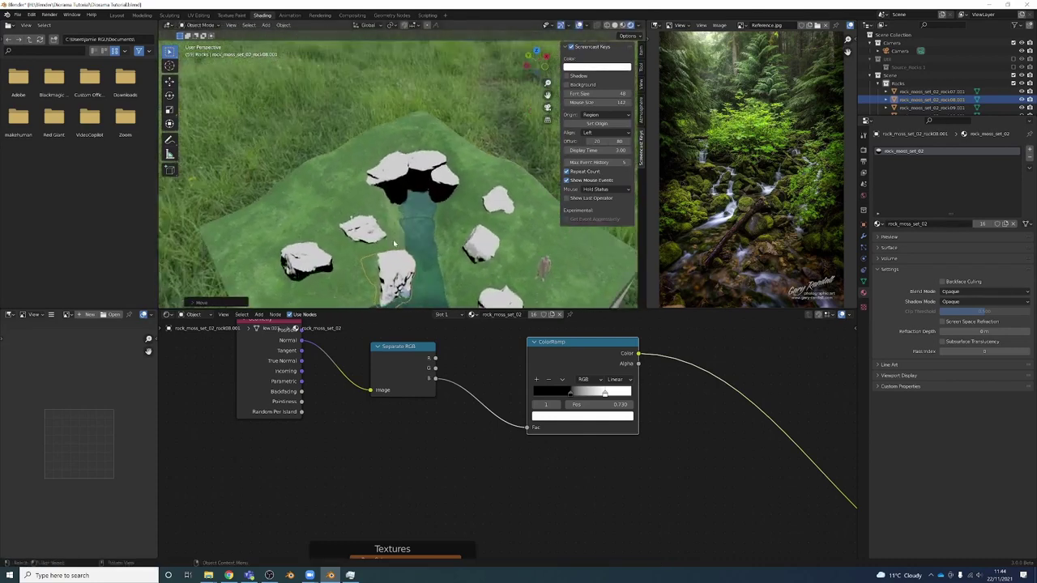
middle_click_drag(318, 290, 389, 218)
middle_click_drag(409, 255, 328, 226)
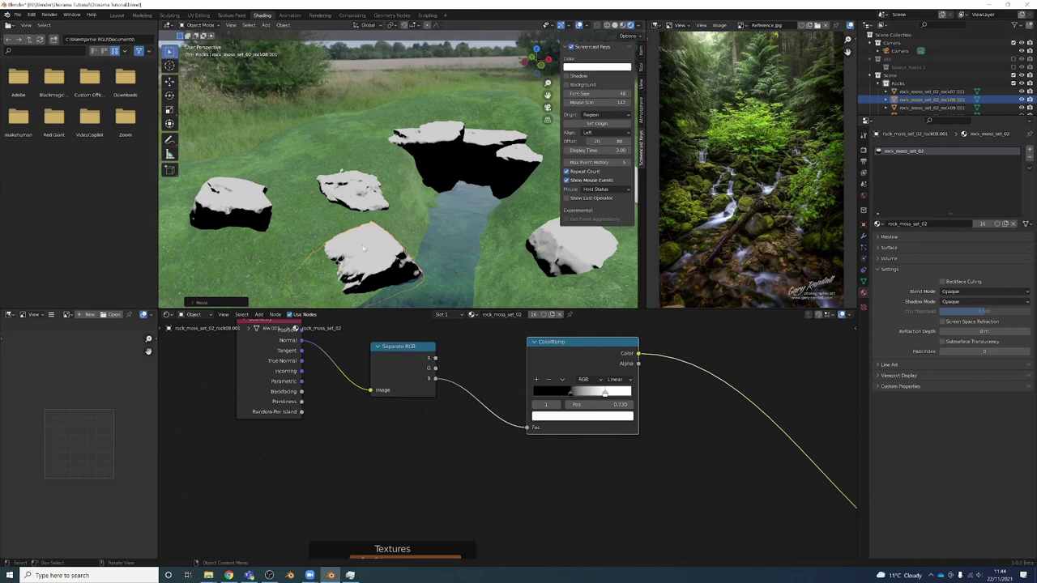
- Arrange the ColorRamp, Separate RGB and Geometry nodes closer together
scroll(452, 437, "down", 3)
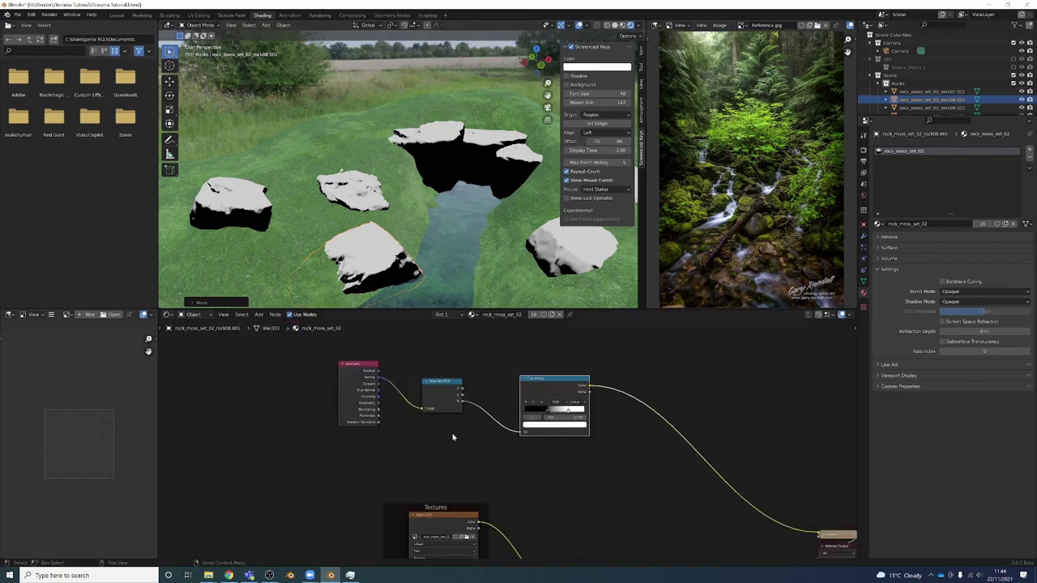
left_click(548, 371)
left_click_drag(552, 379, 522, 374)
left_click_drag(440, 380, 433, 377)
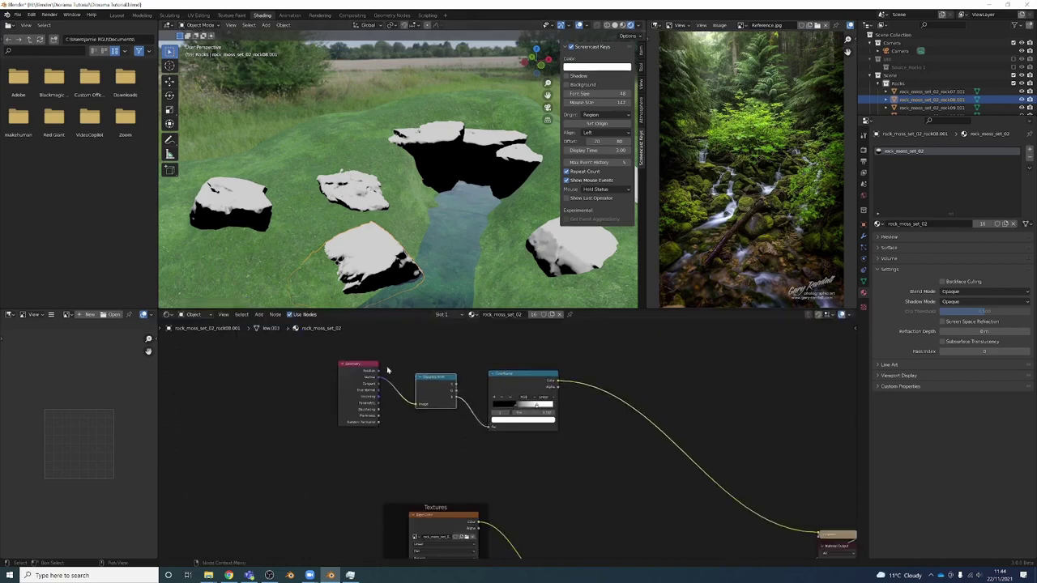
left_click_drag(355, 365, 543, 413)
- Select the ground object and open its Forest Ground material in the node editor
scroll(507, 444, "down", 4)
left_click(301, 222)
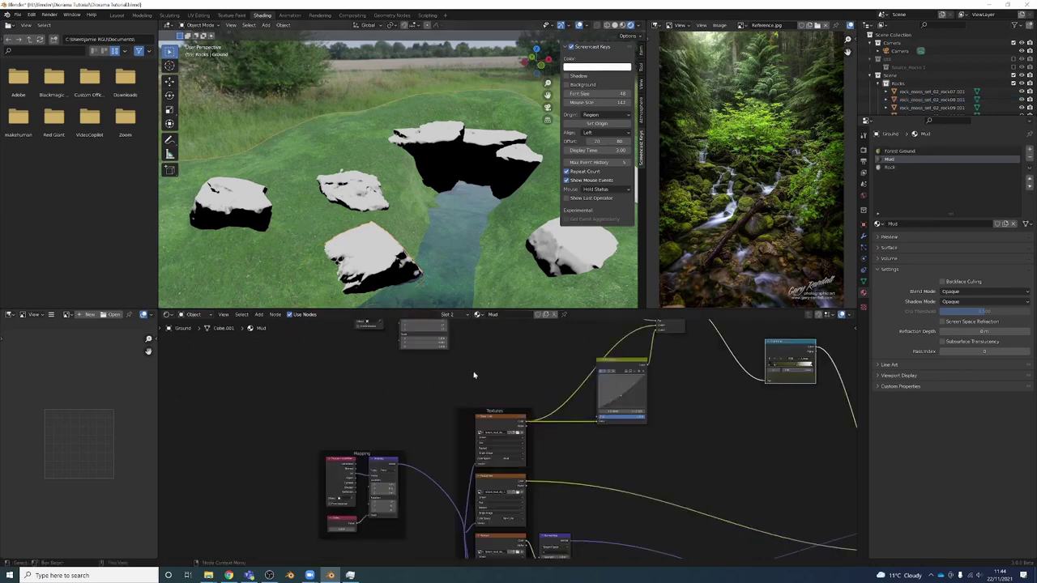
scroll(483, 378, "down", 2)
middle_click_drag(350, 265, 315, 232)
scroll(315, 232, "down", 4)
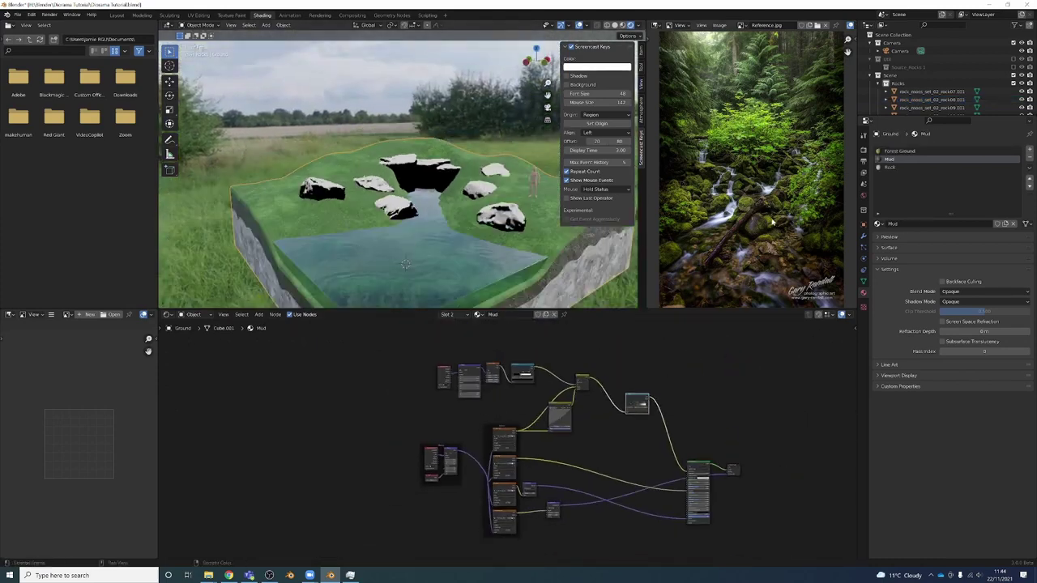
left_click(899, 151)
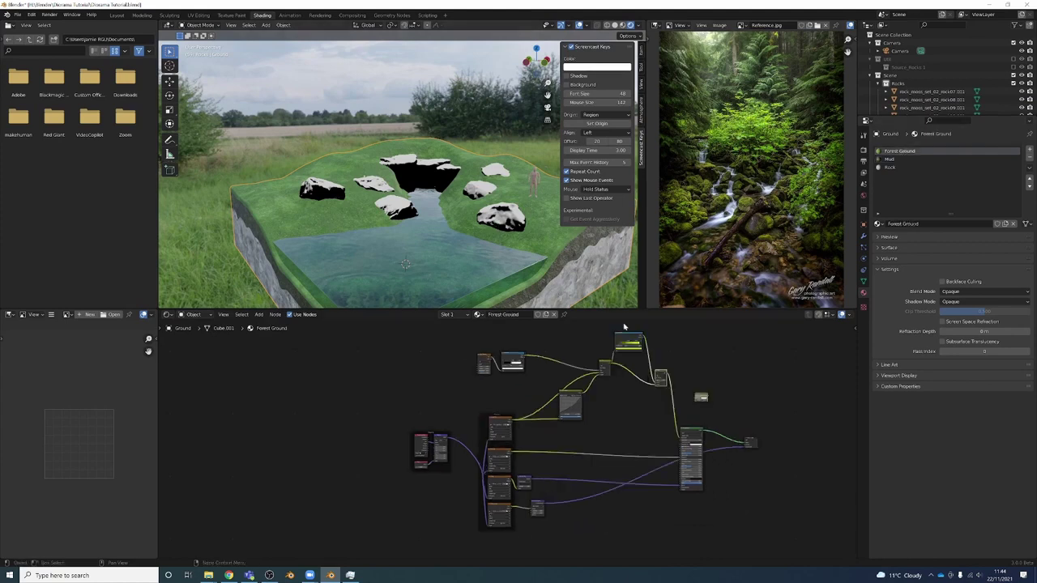
- Move the Material Output away from the shader nodes and delete the unconnected stray node above the Principled BSDF
left_click_drag(381, 521, 451, 492)
middle_click_drag(443, 300, 439, 299)
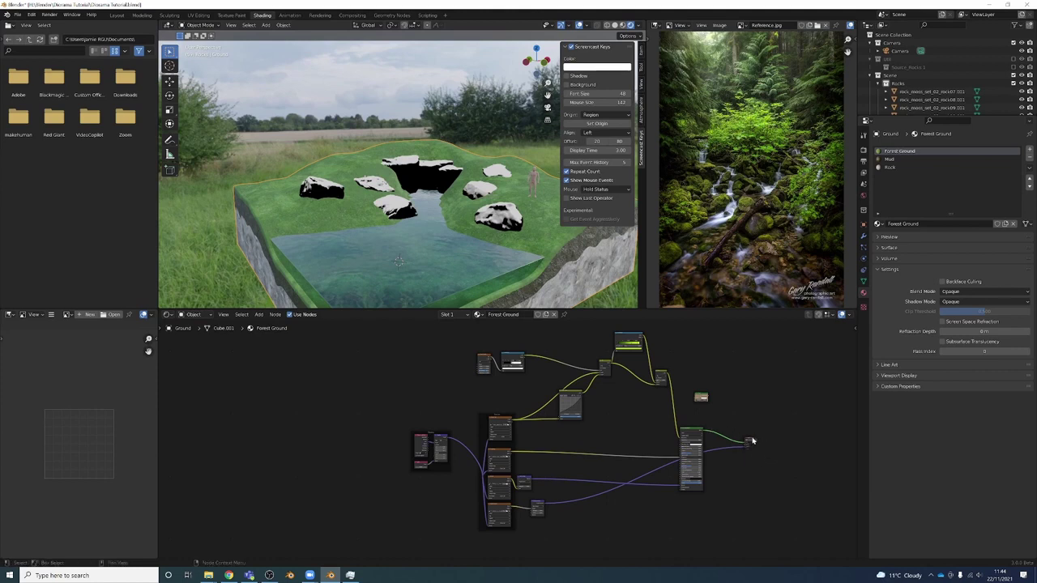
left_click_drag(753, 442, 768, 444)
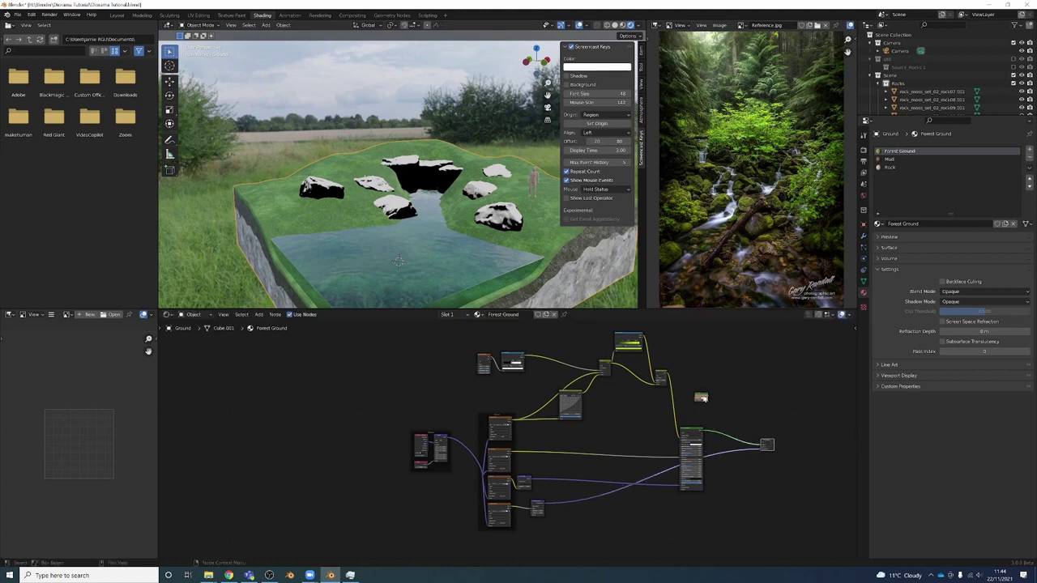
left_click_drag(701, 398, 707, 392)
scroll(519, 459, "down", 1)
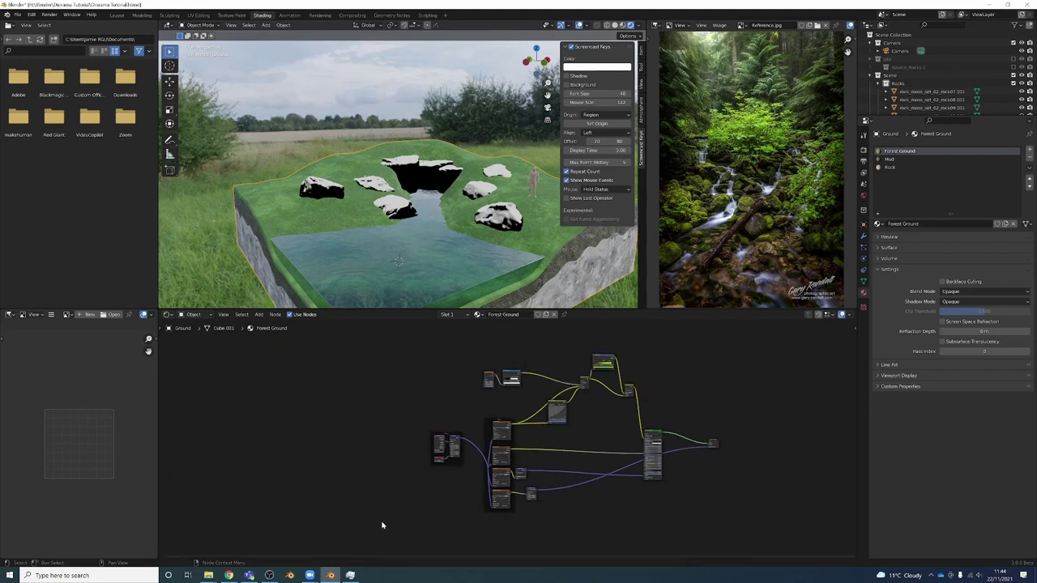
- Group all Forest Ground nodes except the Material Output into one node group and exit the group
left_click_drag(383, 525, 690, 337)
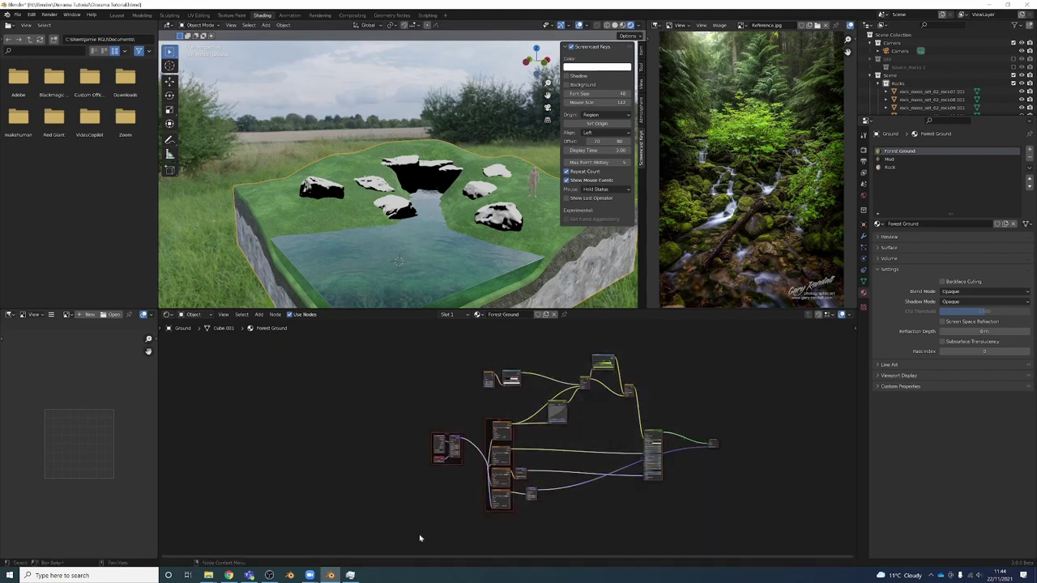
left_click_drag(381, 521, 678, 340)
scroll(687, 462, "up", 1)
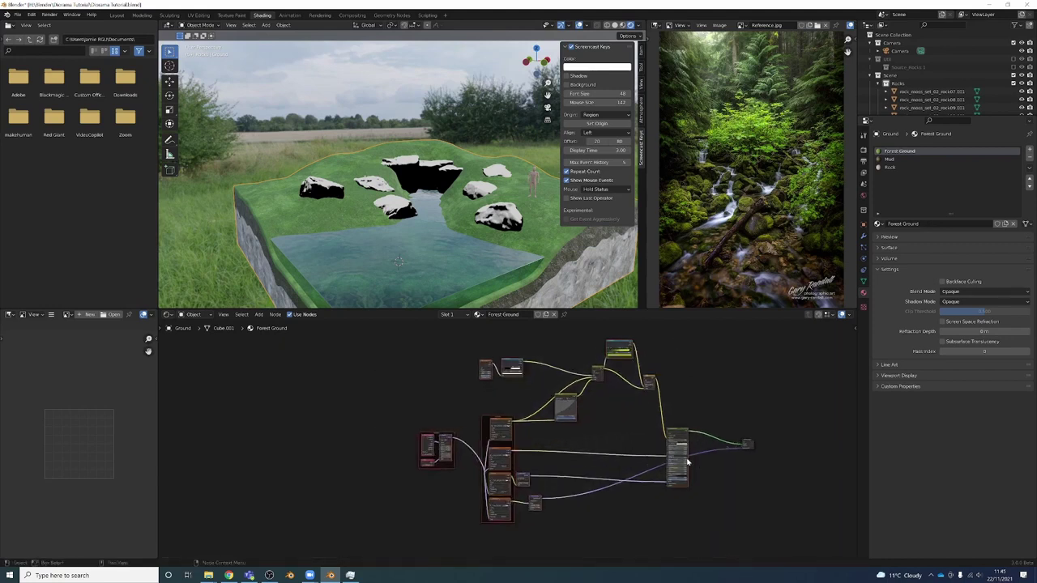
middle_click_drag(688, 443, 641, 447)
key("ctrl+g")
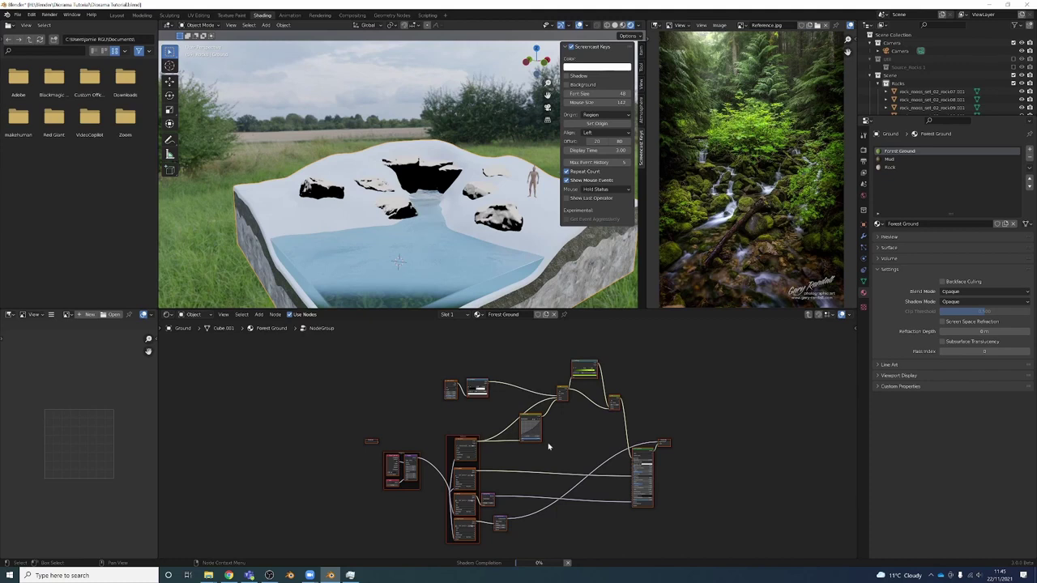
key("Tab")
scroll(548, 446, "up", 4)
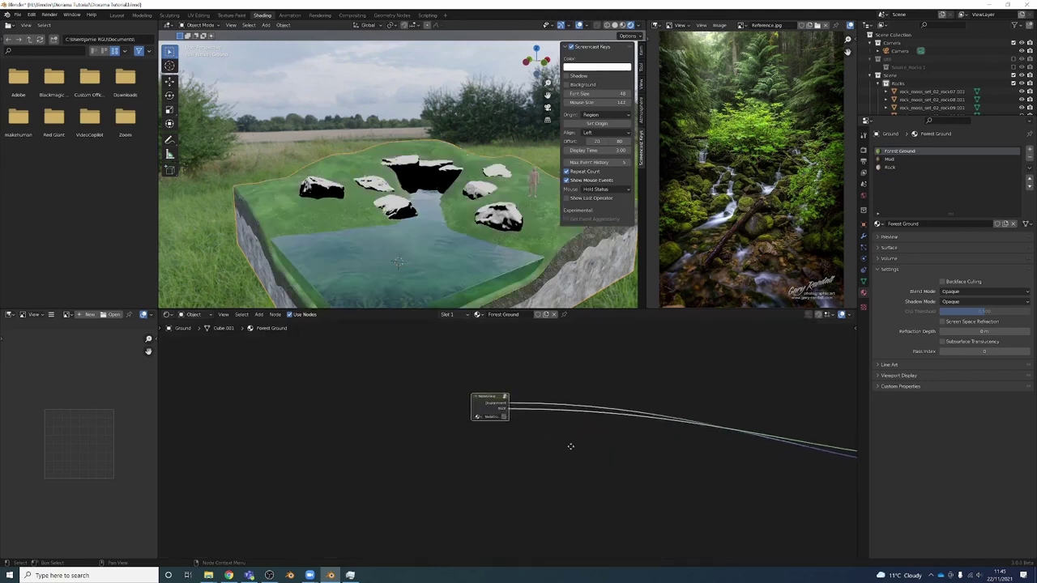
- Bring the new node group and the Material Output closer together
left_click_drag(409, 404, 683, 446)
middle_click_drag(810, 467, 532, 443)
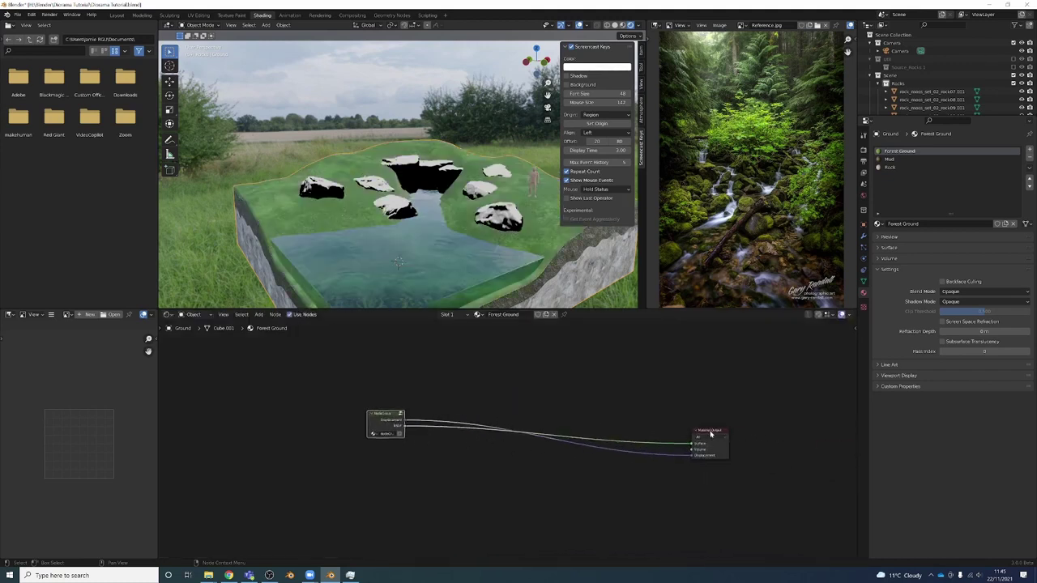
left_click_drag(711, 434, 619, 420)
scroll(383, 416, "up", 3)
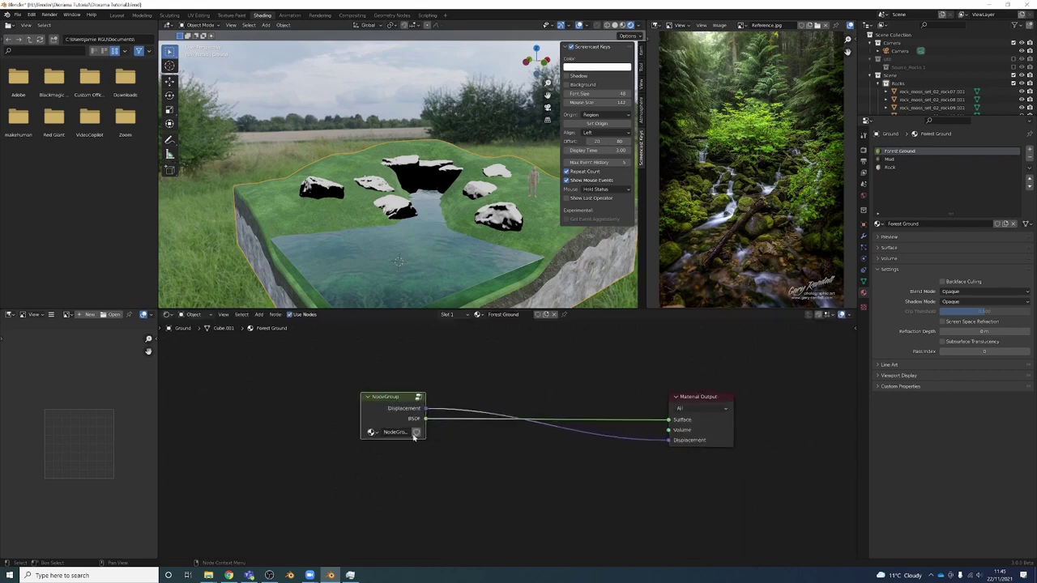
- Rename the node group as Forest Ground
type("Gr")
key("BackSpace")
type("Forest Ground")
key("Return")
left_click_drag(374, 429, 400, 428)
- Select a rock at the waterfall and move its mapping, texture and Principled BSDF nodes down to make room in the material
left_click(413, 178)
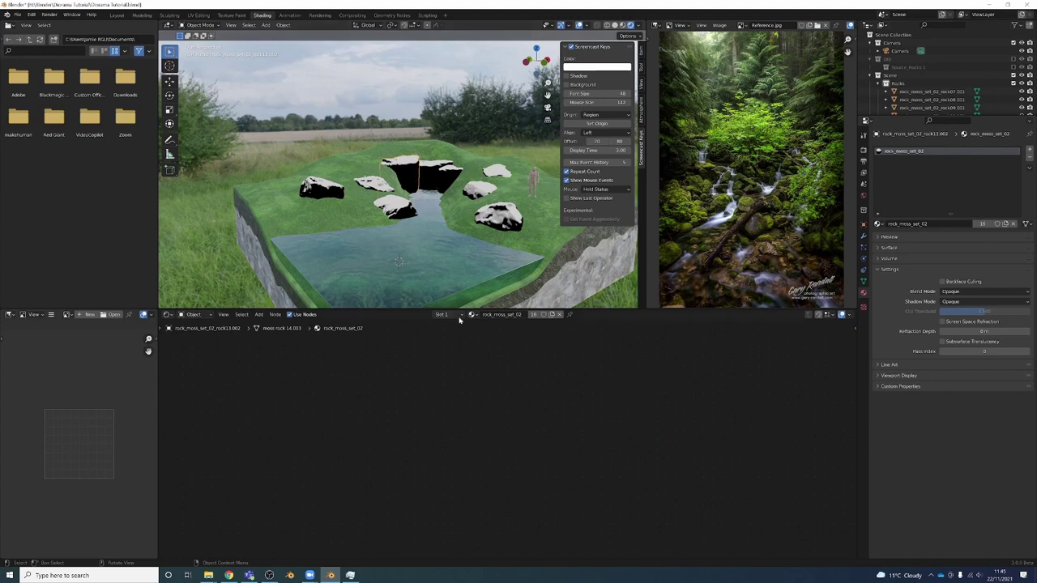
key("a")
key("KP_Decimal")
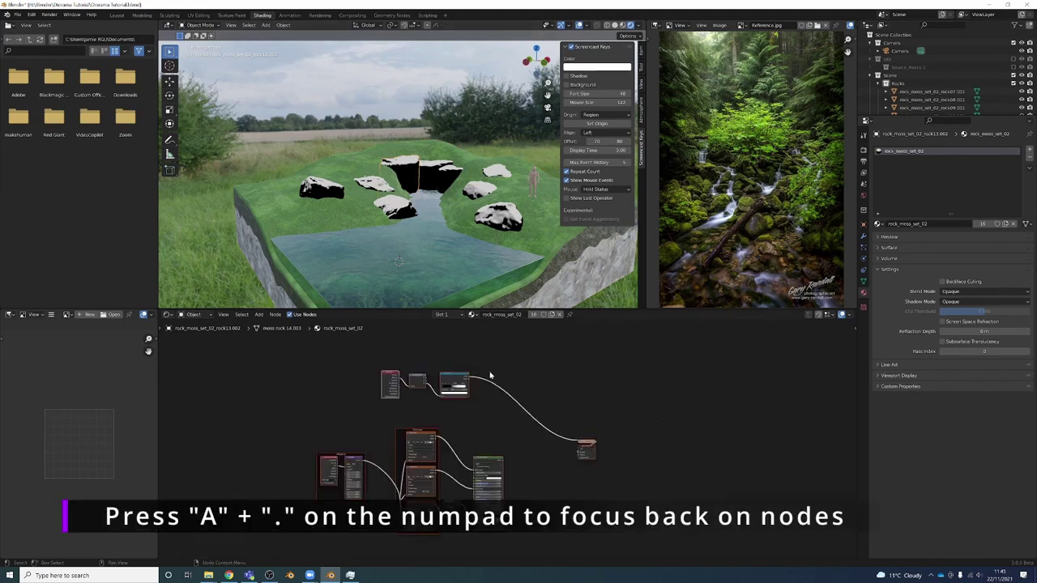
scroll(489, 375, "up", 2)
middle_click_drag(489, 413, 544, 329)
left_click_drag(315, 481, 545, 341)
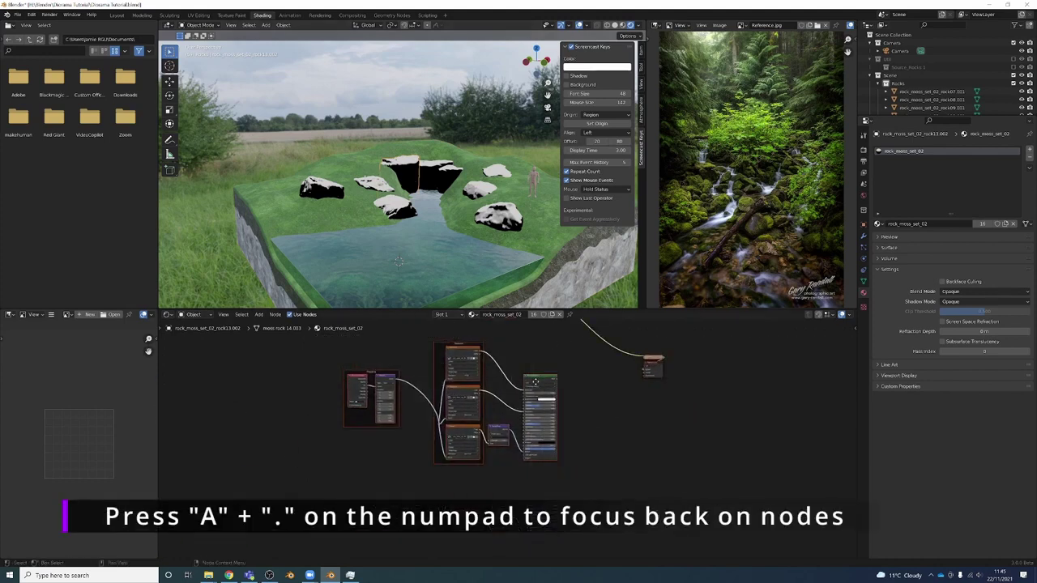
left_click_drag(535, 381, 521, 478)
left_click(506, 417)
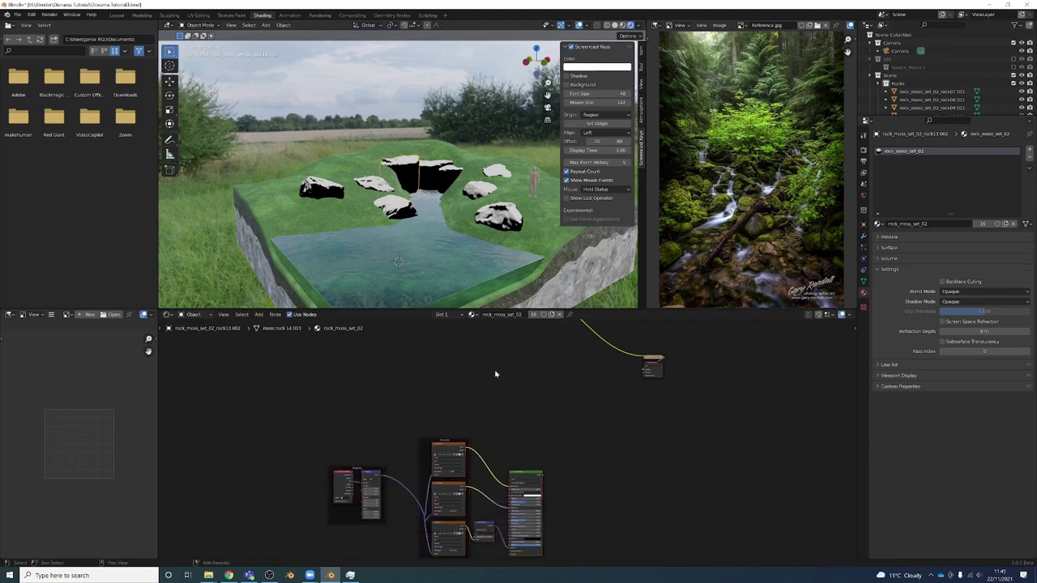
- Add the Forest Ground node group to the rock material, placing it above the rock texture nodes
key("shift+a")
type("mix")
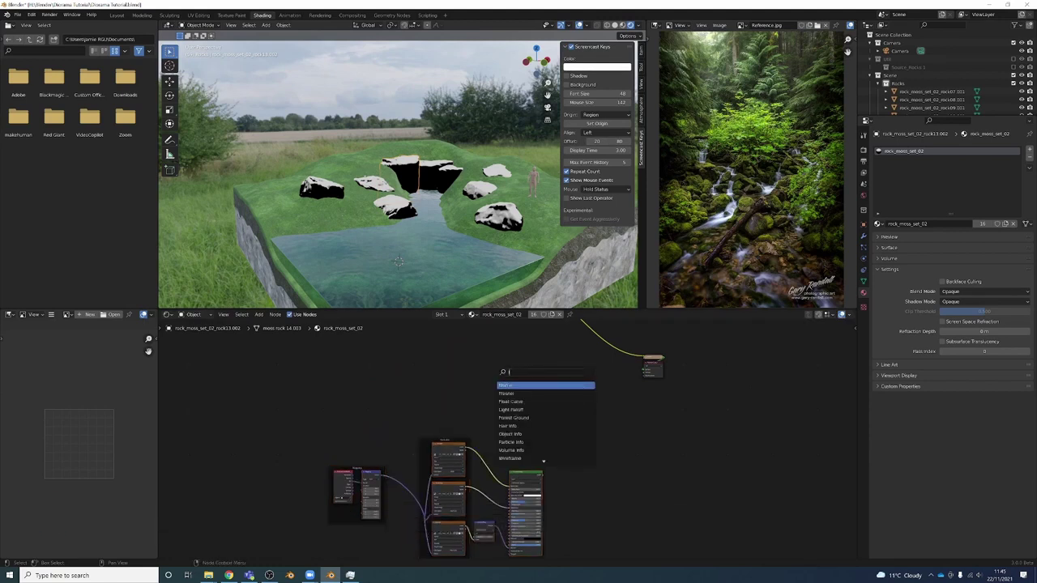
key("Return")
left_click(496, 374)
scroll(499, 375, "up", 5)
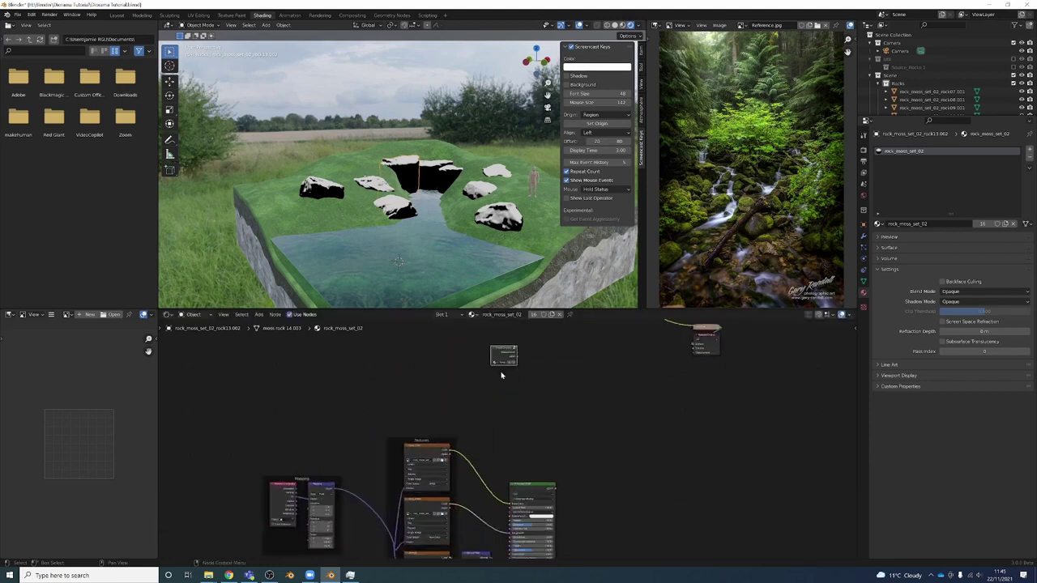
middle_click_drag(533, 385, 490, 409)
- Shift the Material Output aside and add a Mix Shader node between it and the Forest Ground group
scroll(492, 410, "down", 3)
left_click_drag(645, 380, 697, 391)
key("shift+a")
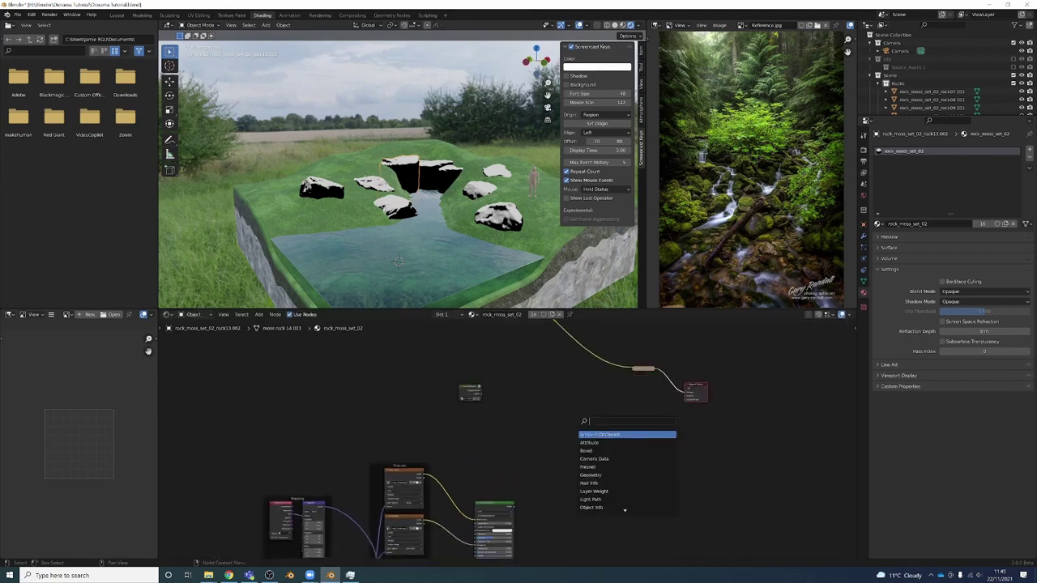
type("mix")
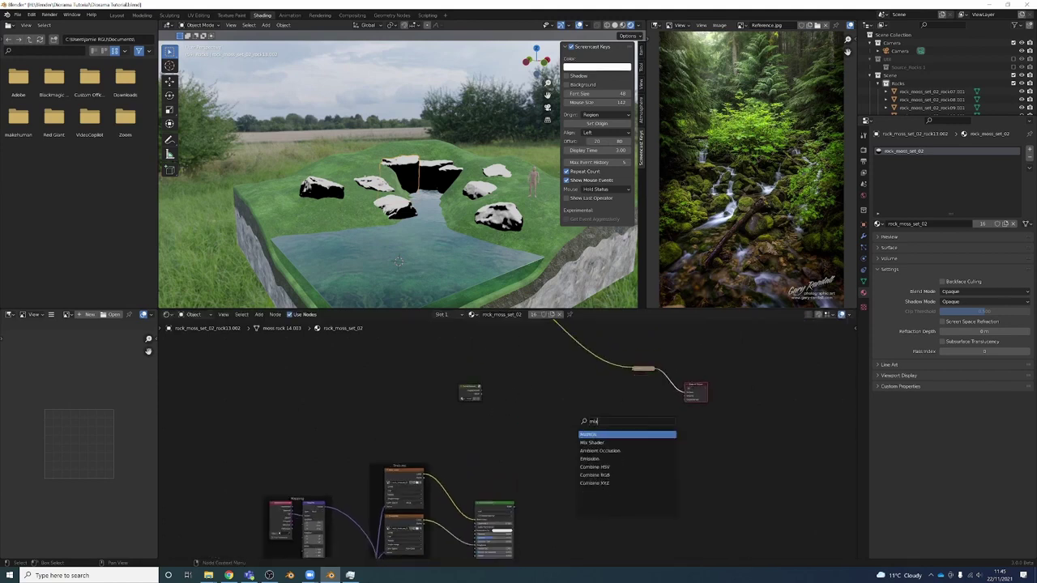
left_click(592, 442)
left_click(592, 442)
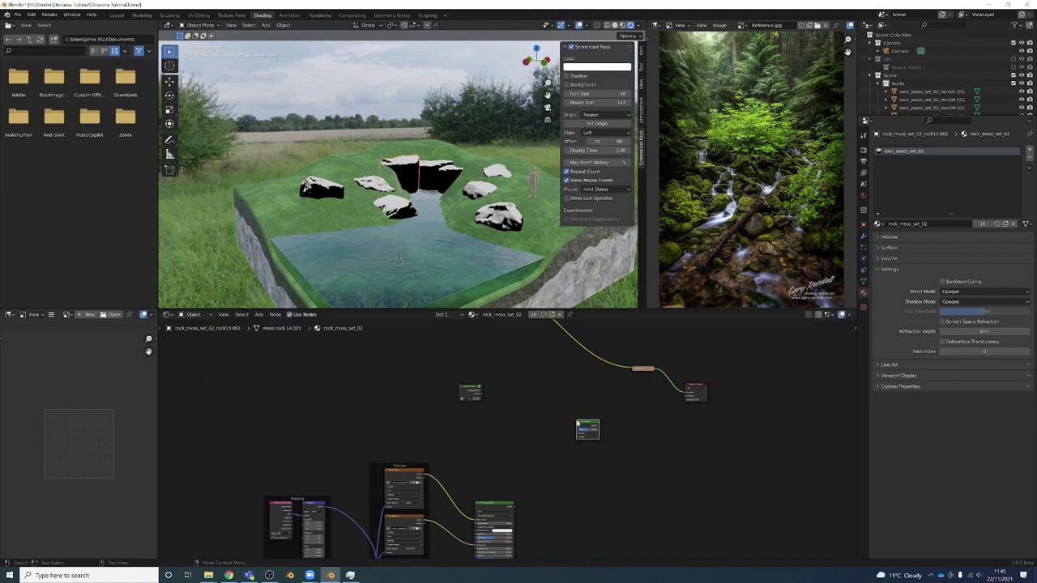
- Connect the ColorRamp's Color output to the Mix Shader's Fac and the Forest Ground group to its first Shader input
middle_click_drag(549, 369, 579, 442)
left_click_drag(516, 358, 607, 506)
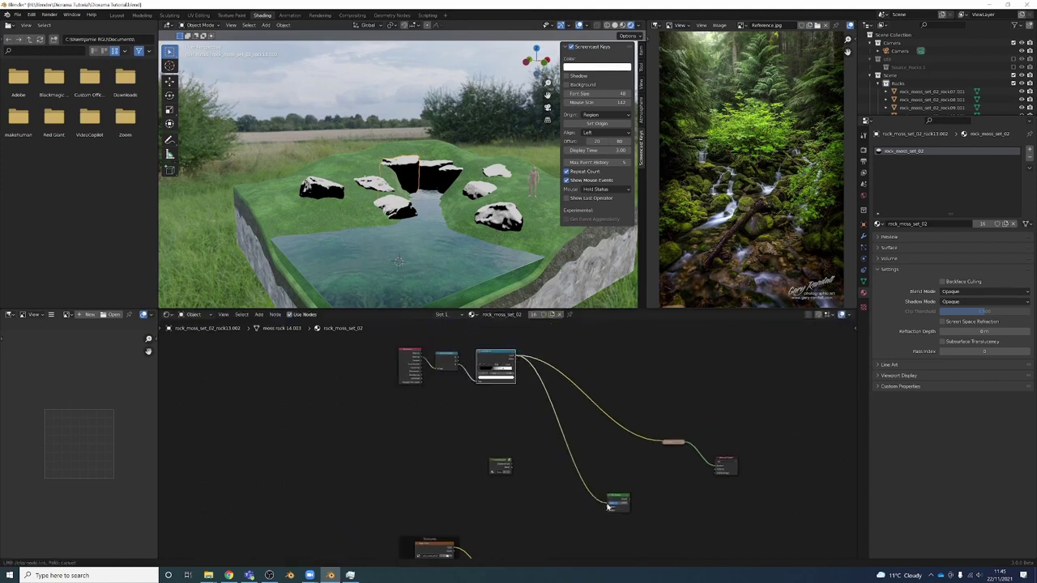
scroll(567, 494, "up", 2)
middle_click_drag(551, 475, 494, 393)
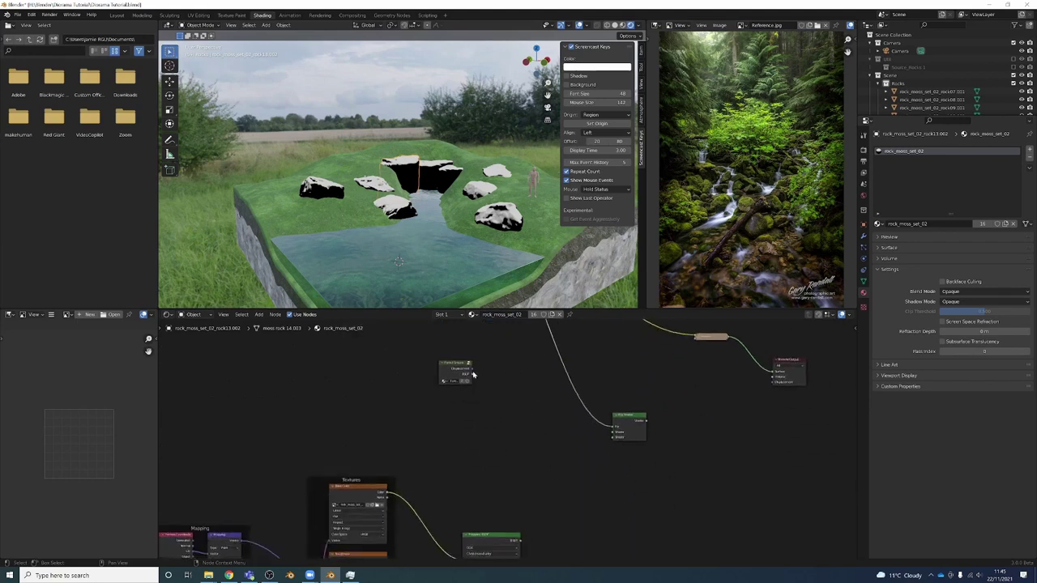
left_click_drag(474, 371, 609, 435)
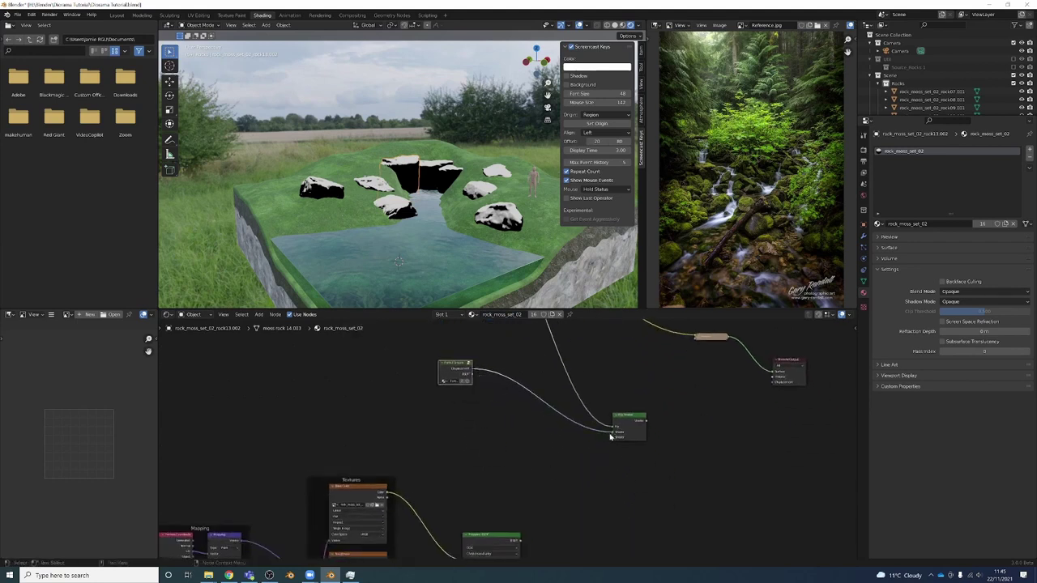
- Connect the rock's Principled BSDF to the Mix Shader's second Shader input and the Mix Shader to the Material Output's Surface
middle_click_drag(536, 514, 520, 492)
left_click_drag(505, 522, 602, 413)
middle_click_drag(604, 399, 550, 455)
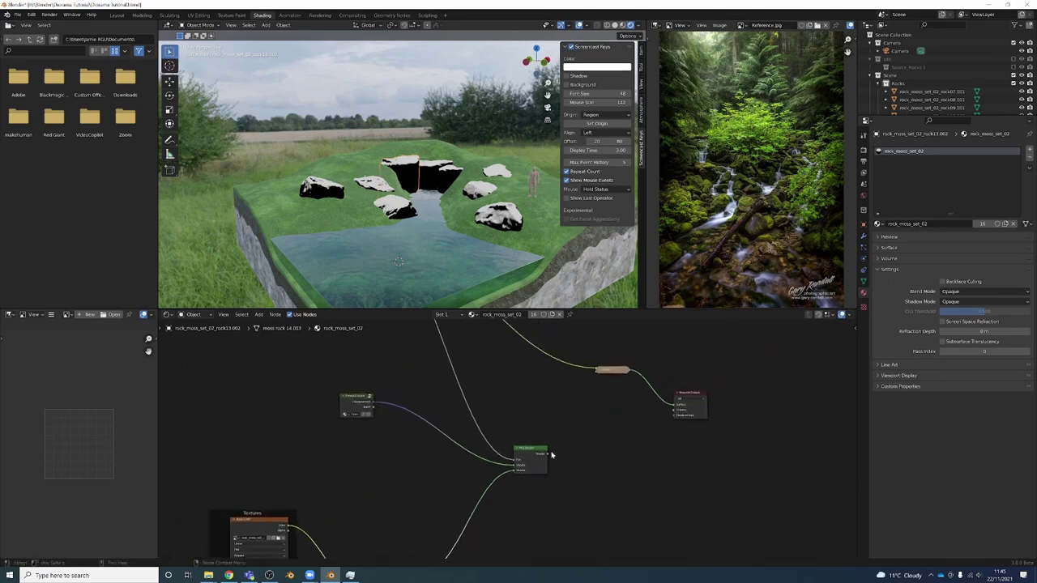
left_click_drag(548, 454, 675, 406)
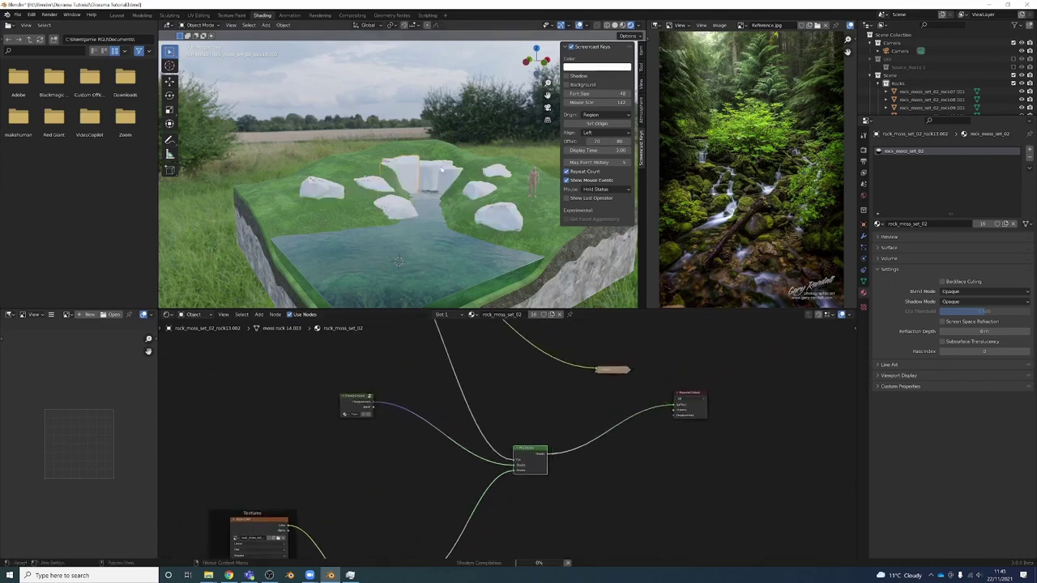
scroll(430, 195, "up", 4)
middle_click_drag(429, 162, 431, 194)
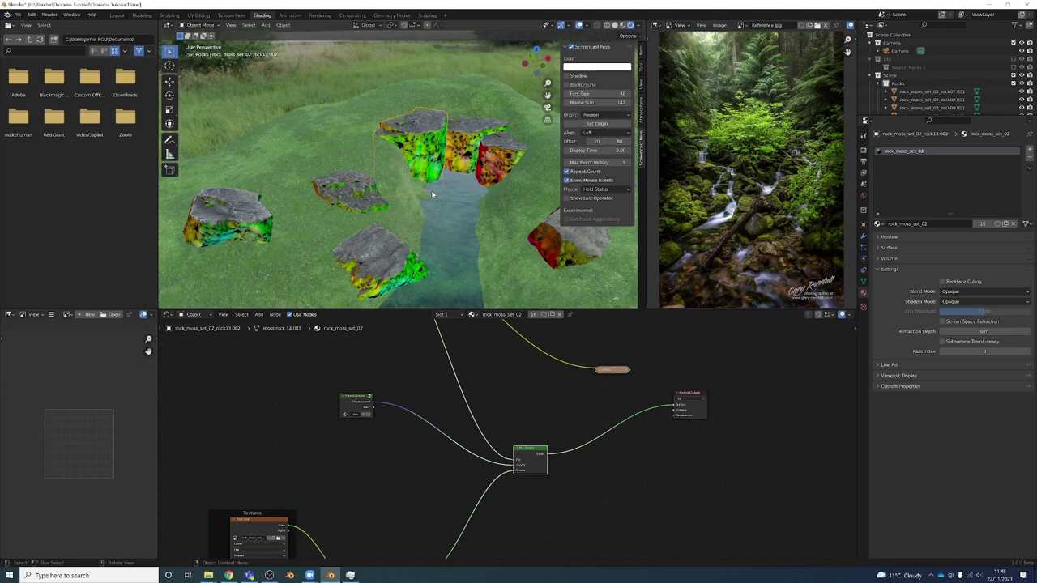
- Open the Forest Ground node group for editing and shift its Group Output node slightly
middle_click_drag(450, 401, 524, 473)
middle_click_drag(452, 482, 440, 425)
scroll(421, 420, "up", 2)
left_click_drag(370, 396, 380, 398)
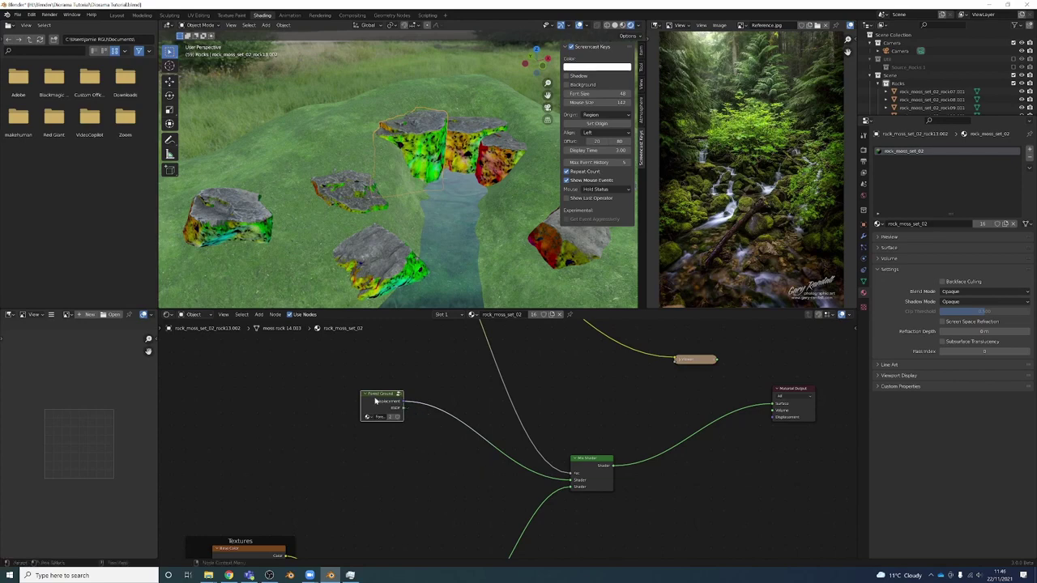
key("Tab")
scroll(500, 423, "down", 3)
middle_click_drag(712, 455, 375, 419)
scroll(492, 432, "up", 5)
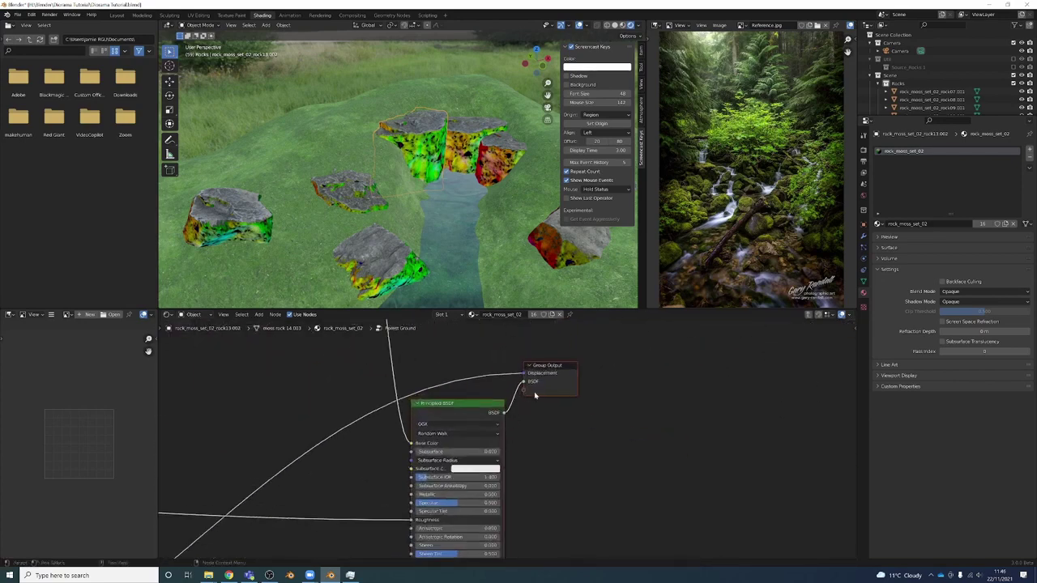
middle_click_drag(544, 366, 557, 361)
- Disconnect the Displacement node's link from the Group Output inside the Forest Ground group
scroll(557, 362, "down", 3)
middle_click_drag(402, 444, 466, 421)
scroll(466, 422, "down", 5)
middle_click_drag(373, 489, 440, 426)
scroll(438, 454, "up", 3)
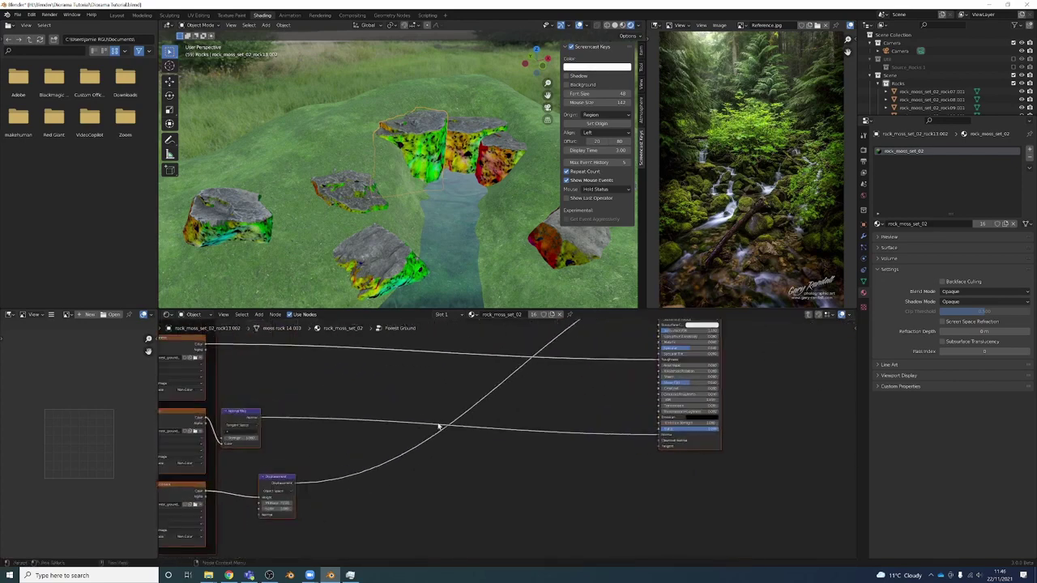
middle_click_drag(611, 324, 455, 471)
scroll(589, 407, "up", 4)
left_click_drag(573, 406, 535, 398)
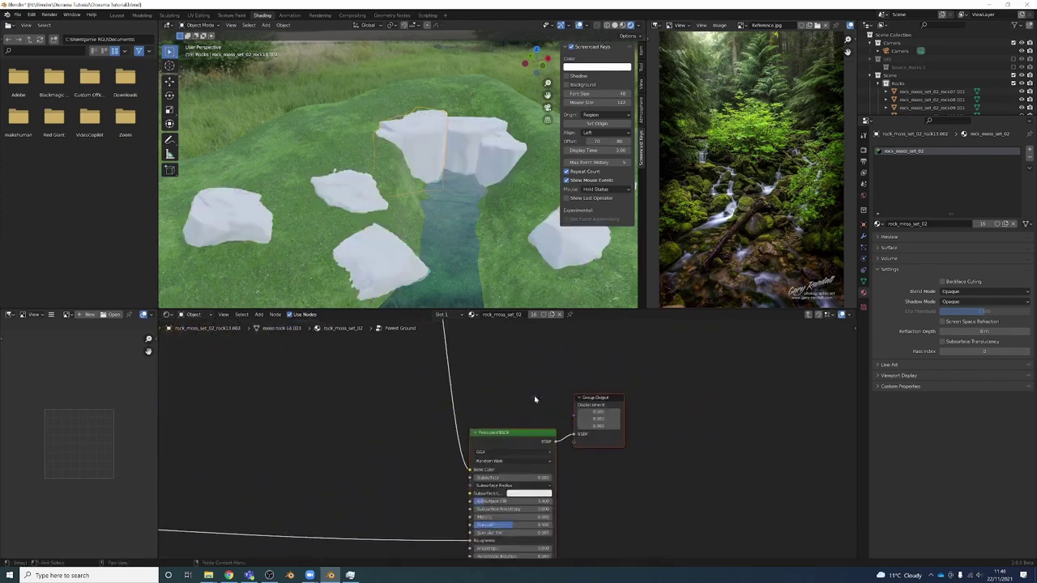
- Remove the Displacement entry from the Forest Ground group's outputs and return to the rock material
left_click(596, 399)
scroll(597, 399, "down", 4)
scroll(597, 398, "up", 4)
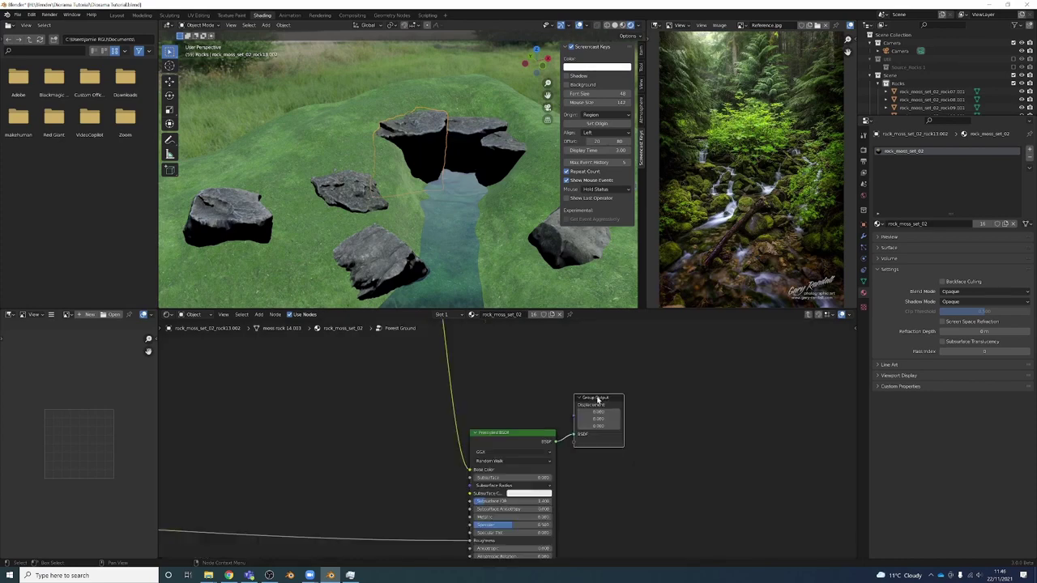
key("n")
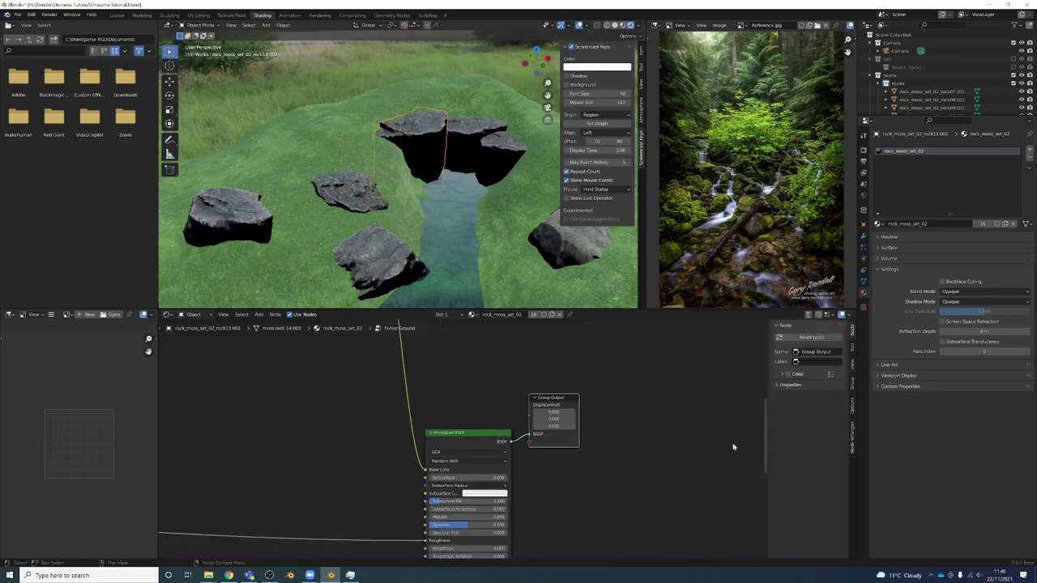
left_click_drag(550, 398, 560, 398)
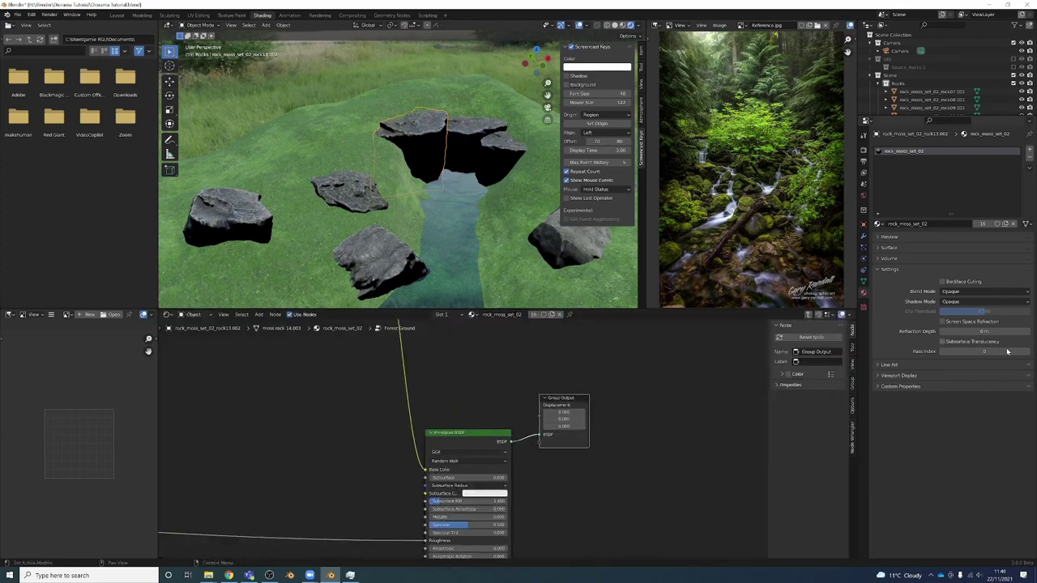
left_click(850, 347)
left_click(852, 380)
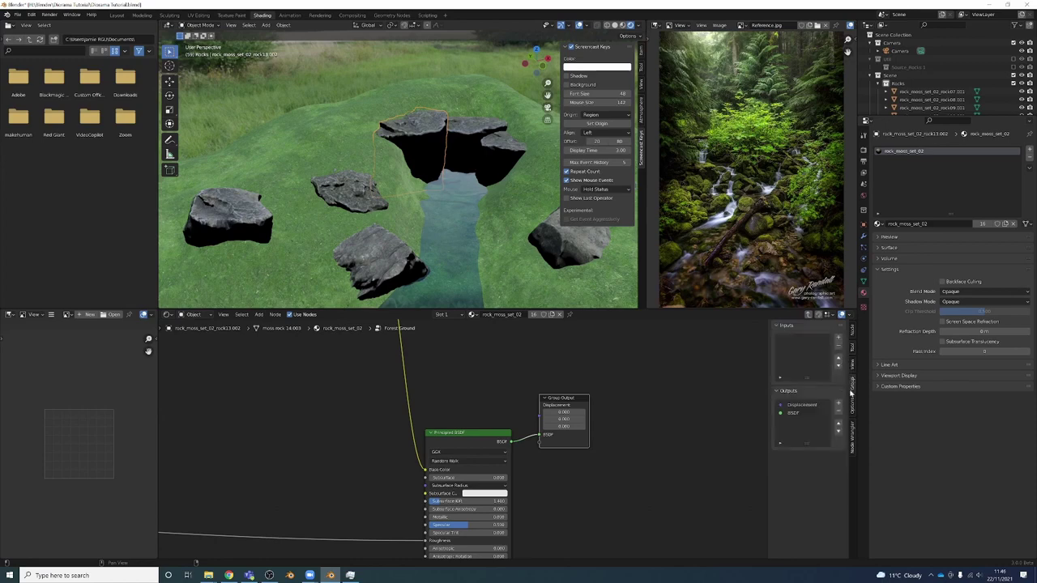
left_click(800, 406)
left_click(838, 413)
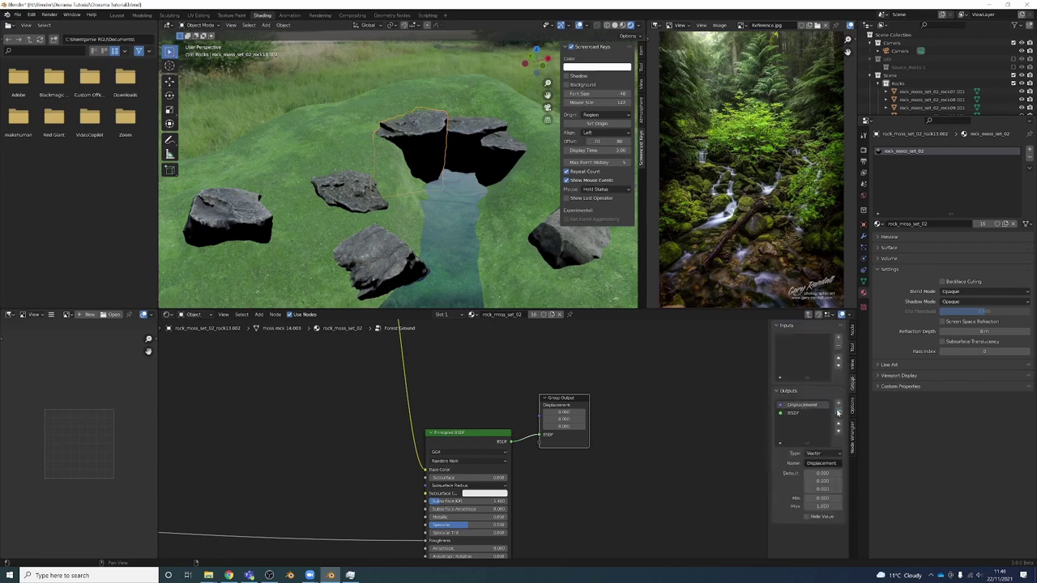
left_click_drag(557, 398, 591, 414)
key("Tab")
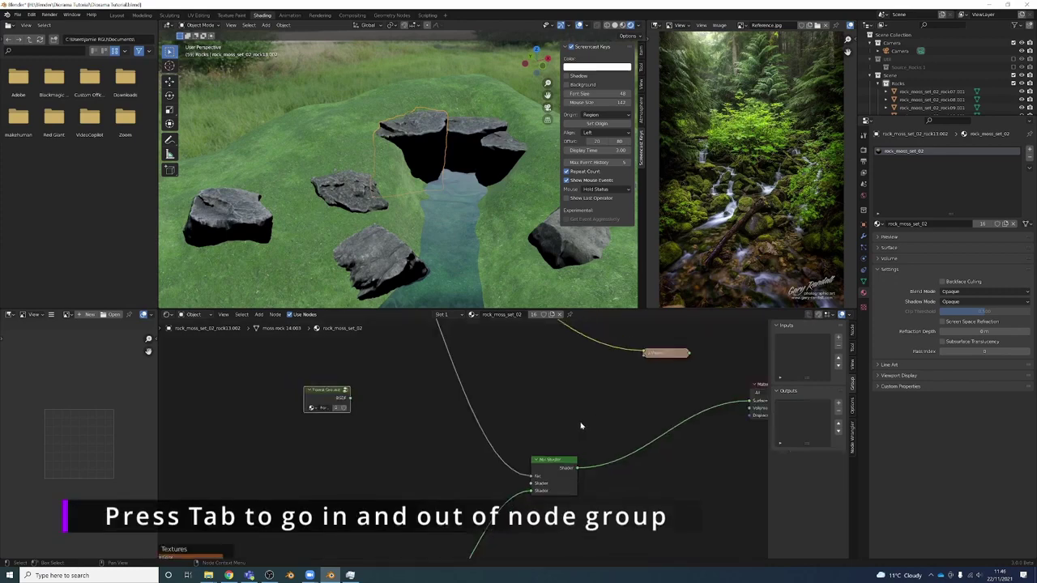
- Connect the Forest Ground group's BSDF output to the Mix Shader's first Shader input
left_click_drag(344, 402, 523, 476)
scroll(430, 426, "down", 3)
scroll(393, 425, "up", 2)
scroll(393, 427, "up", 1)
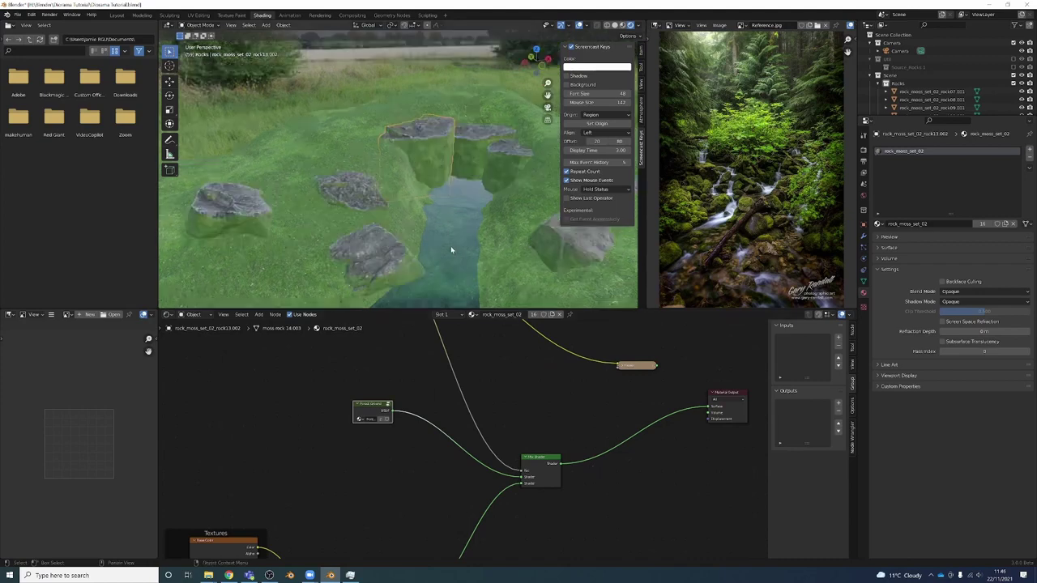
mouse_move(454, 255)
middle_mouse_down()
mouse_move(445, 243)
mouse_move(453, 275)
mouse_move(458, 267)
middle_mouse_up()
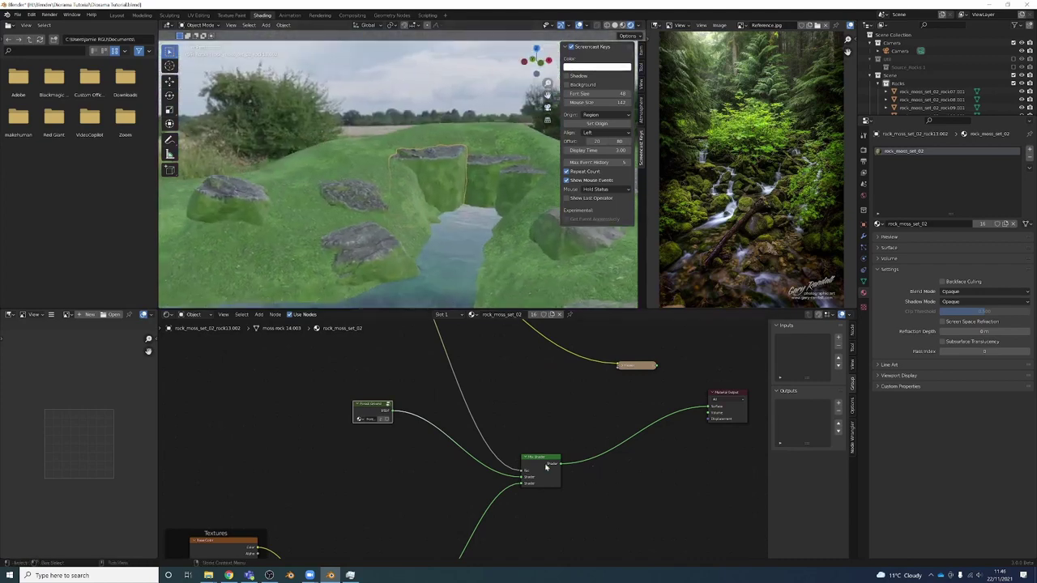
- Swap the Mix Shader's two Shader inputs so Forest Ground feeds the second and the rock shader feeds the first
left_click_drag(520, 484, 522, 477)
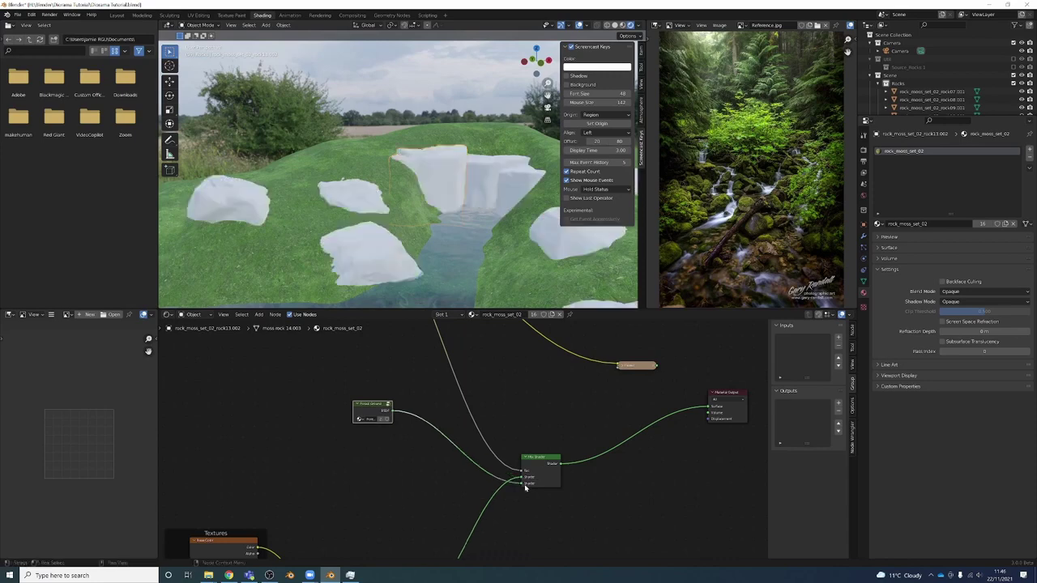
scroll(525, 487, "up", 2)
middle_click_drag(550, 499, 519, 471)
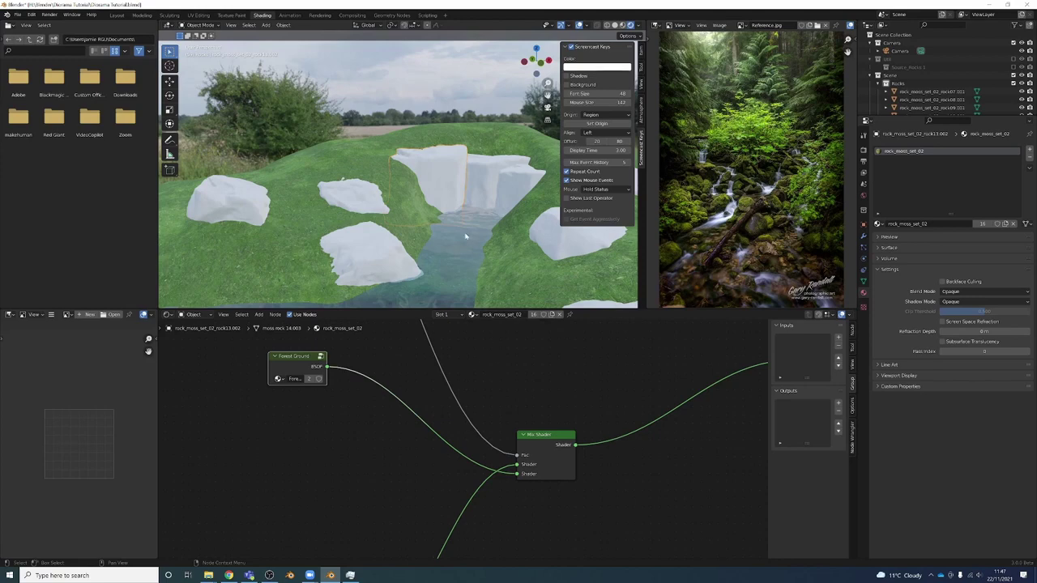
- Inspect how the moss covers the rocks around the waterfall and stream from several angles, selecting individual rocks
middle_click_drag(463, 232, 398, 236)
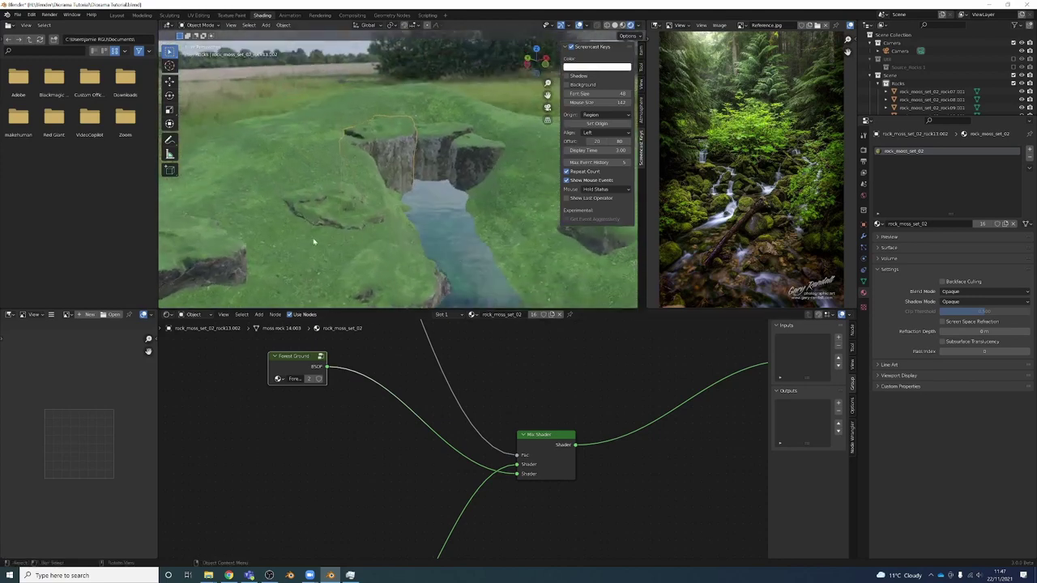
middle_click_drag(314, 241, 451, 250)
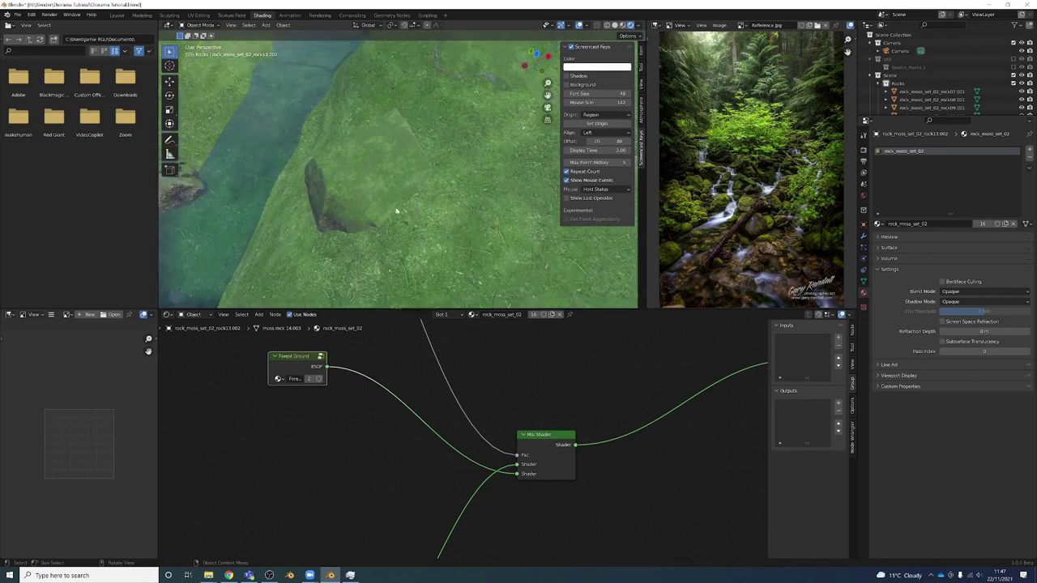
middle_click_drag(372, 200, 394, 192)
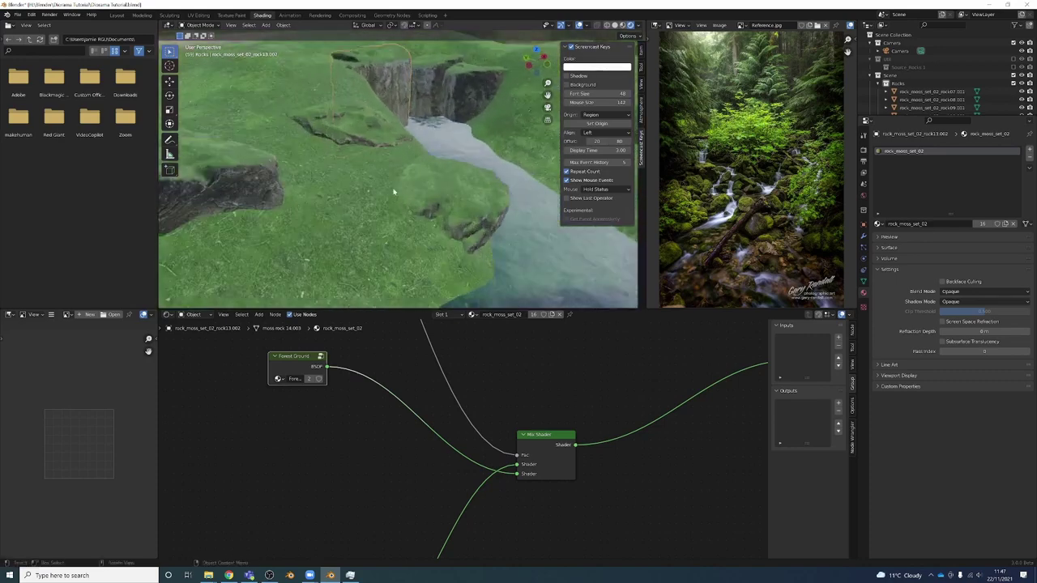
middle_click_drag(457, 189, 435, 168)
scroll(397, 197, "up", 3)
left_click(420, 228)
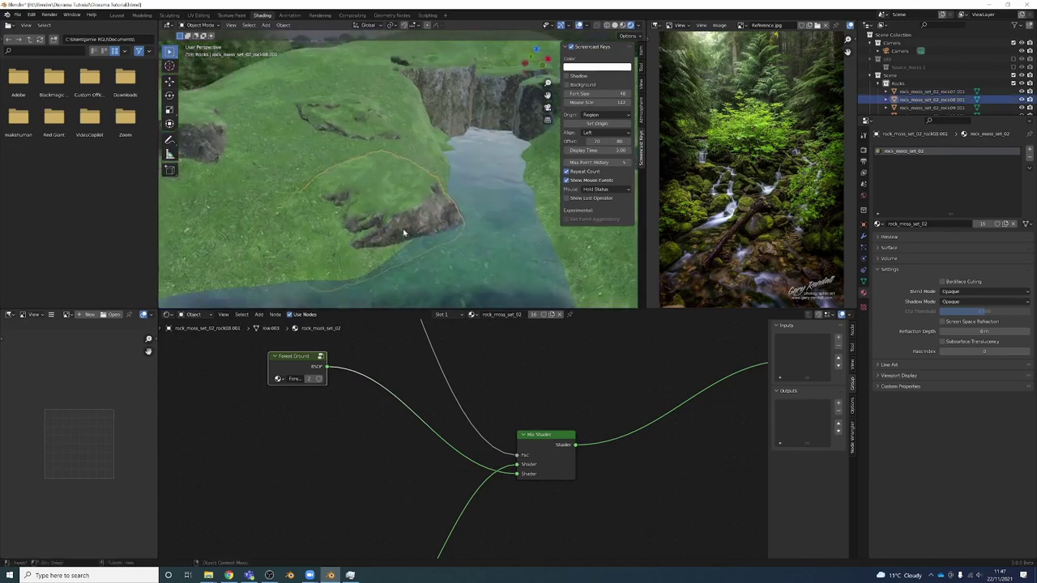
middle_click_drag(404, 233, 357, 202)
middle_click_drag(431, 239, 403, 212)
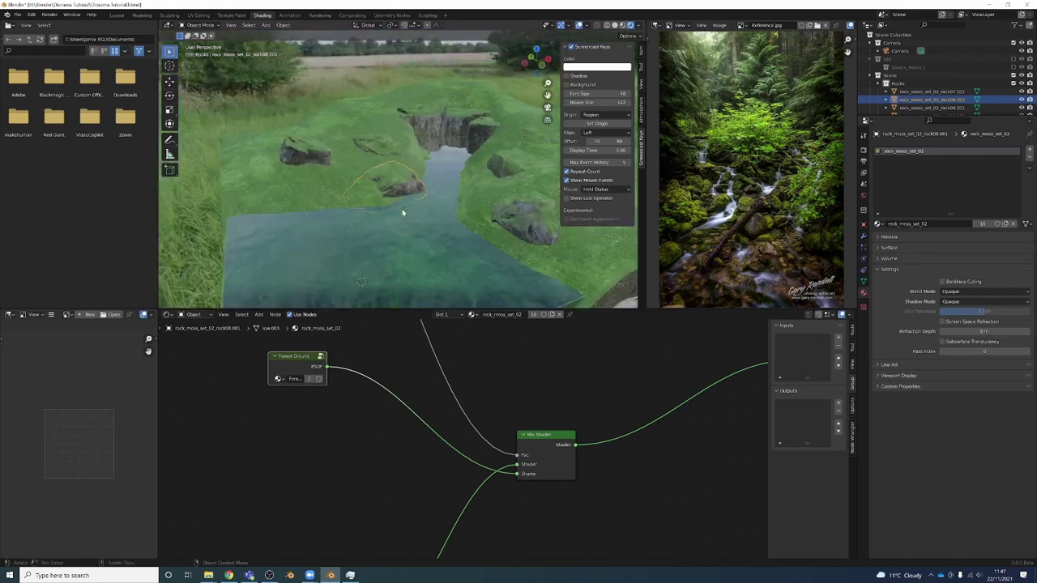
scroll(370, 196, "up", 5)
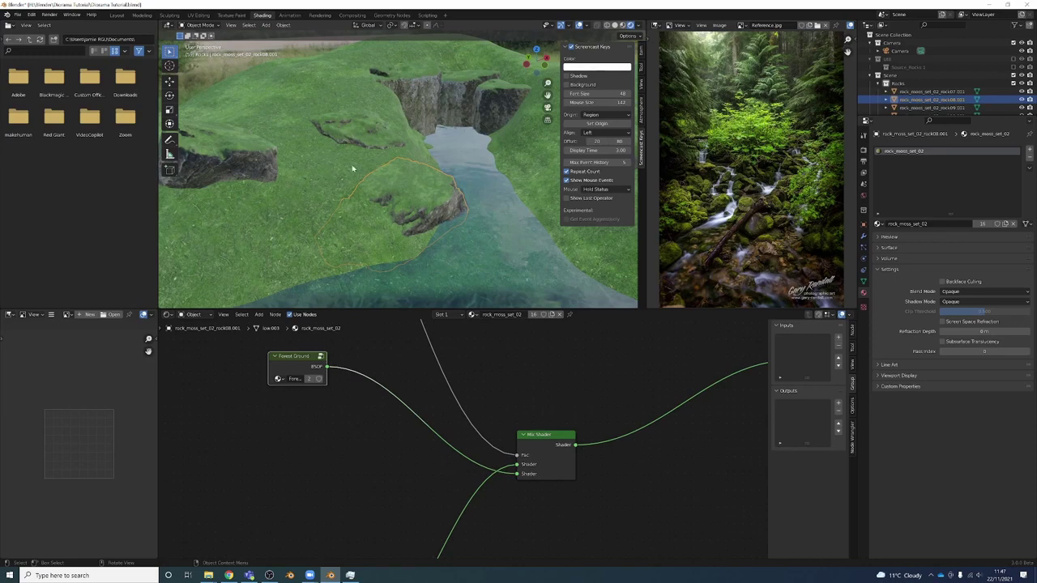
middle_click_drag(379, 181, 409, 191)
scroll(397, 178, "down", 3)
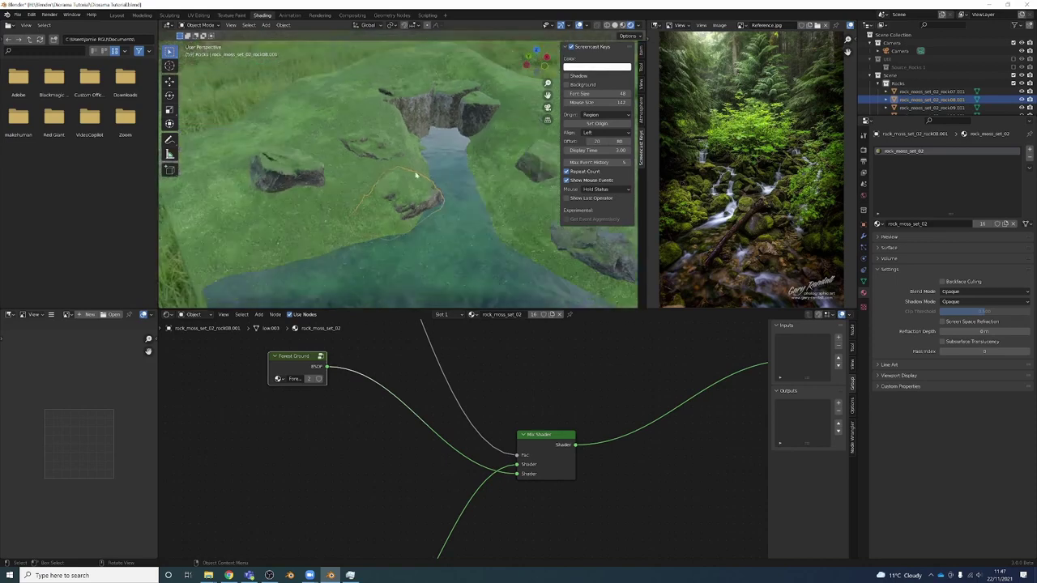
middle_click_drag(527, 173, 434, 179, "shift")
left_click(440, 156)
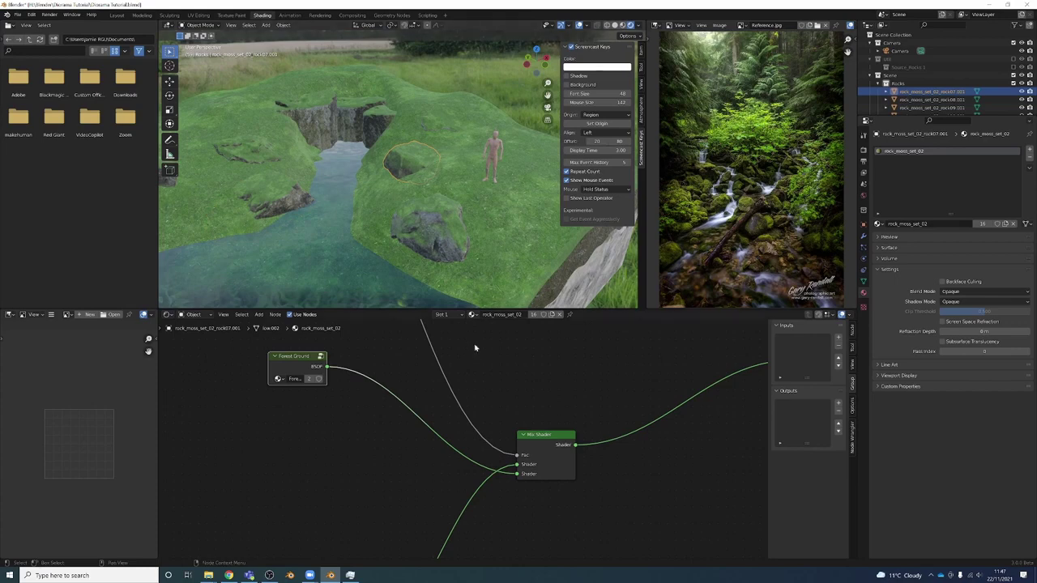
- Shift the Forest Ground group node slightly and open the group for editing
scroll(465, 352, "down", 2)
left_click(328, 394)
left_click(332, 388)
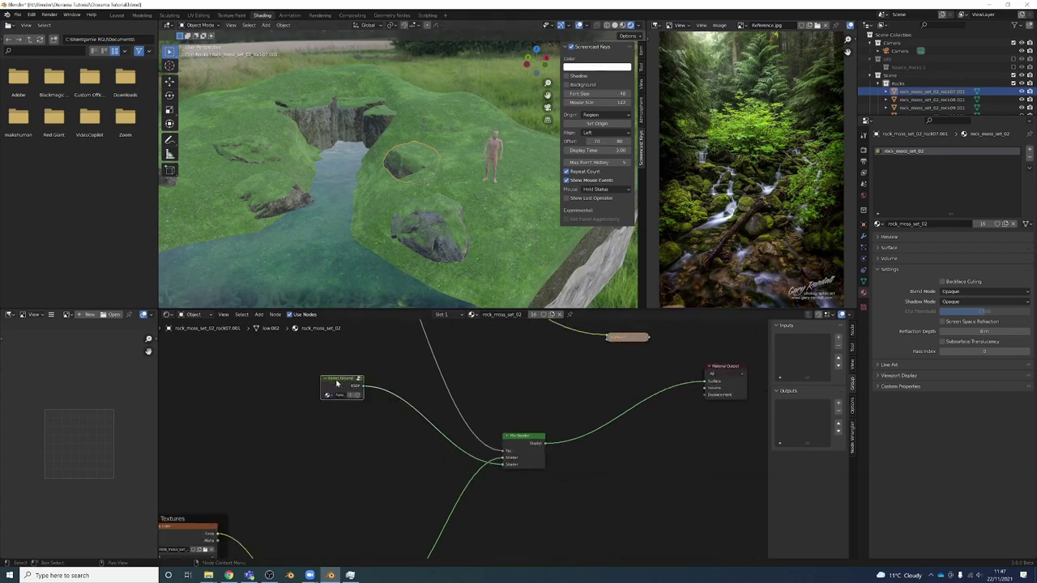
key("Tab")
key("Tab")
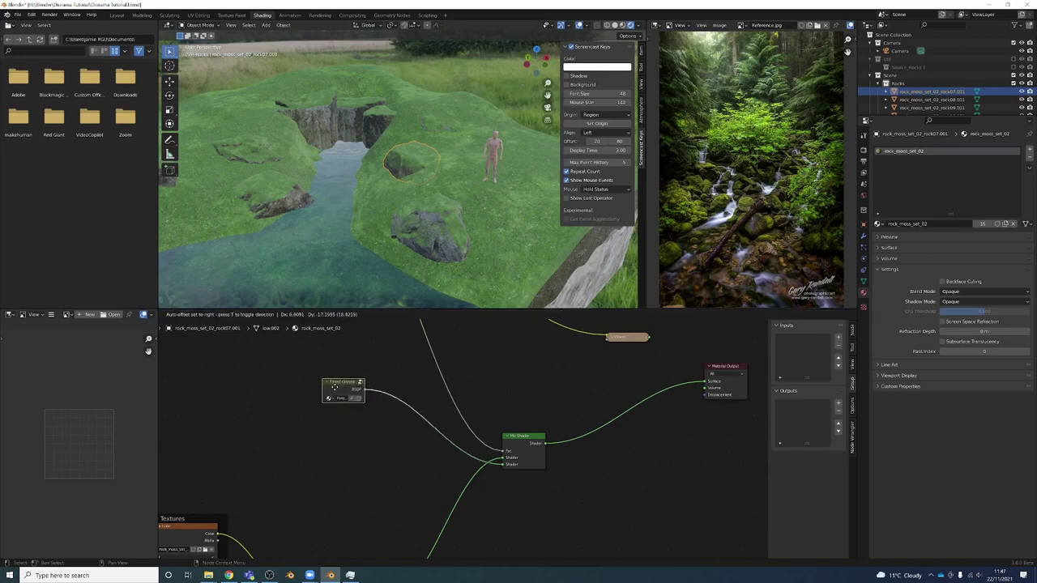
middle_click_drag(339, 380, 455, 414)
mouse_move(454, 414)
left_mouse_down()
mouse_move(442, 416)
mouse_move(448, 405)
mouse_move(451, 413)
left_mouse_up()
key("Tab")
- Examine the Mapping node inside the Forest Ground group and compare the moss texture's appearance on the rocks
scroll(439, 424, "down", 10)
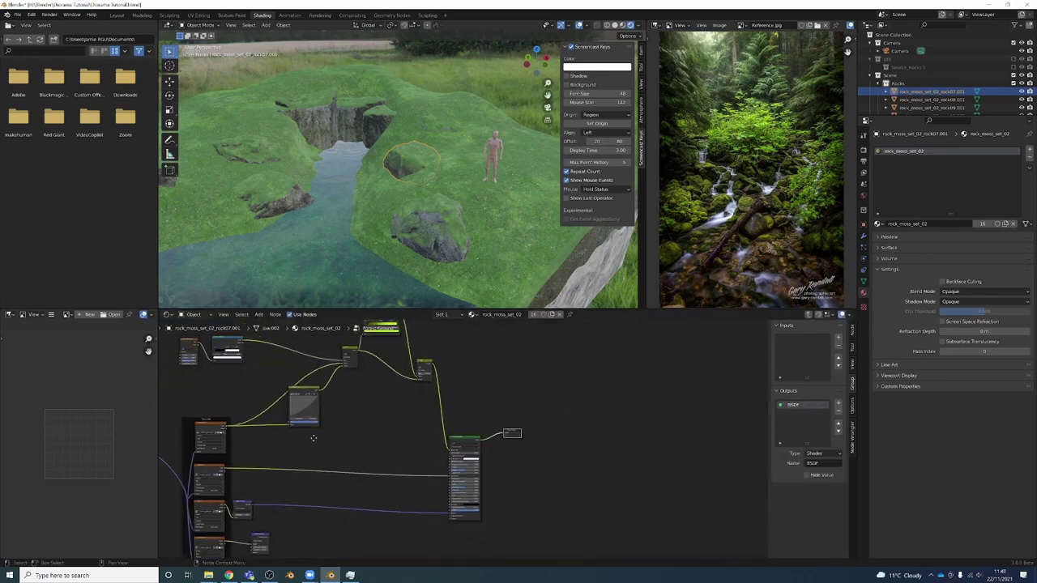
middle_click_drag(315, 438, 478, 411)
middle_click_drag(310, 459, 442, 453)
scroll(441, 453, "up", 11)
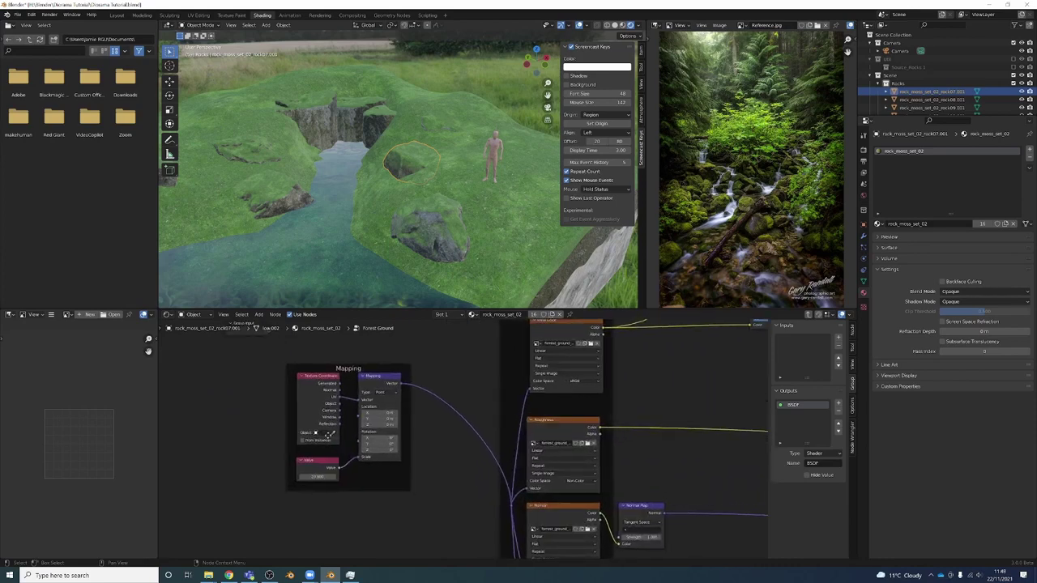
scroll(347, 453, "up", 3)
middle_click_drag(340, 421, 499, 453)
left_click_drag(449, 391, 451, 395)
scroll(442, 375, "down", 3)
middle_click_drag(442, 375, 462, 398)
left_click_drag(398, 372, 349, 360)
scroll(481, 445, "up", 4)
middle_click_drag(490, 444, 429, 376)
left_click_drag(486, 358, 488, 364)
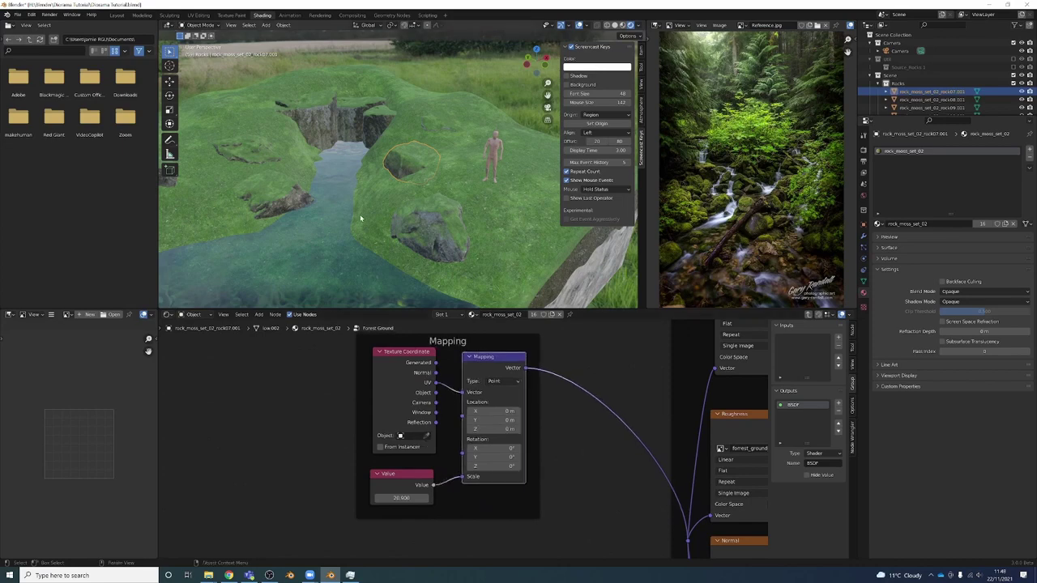
middle_click_drag(367, 226, 423, 226)
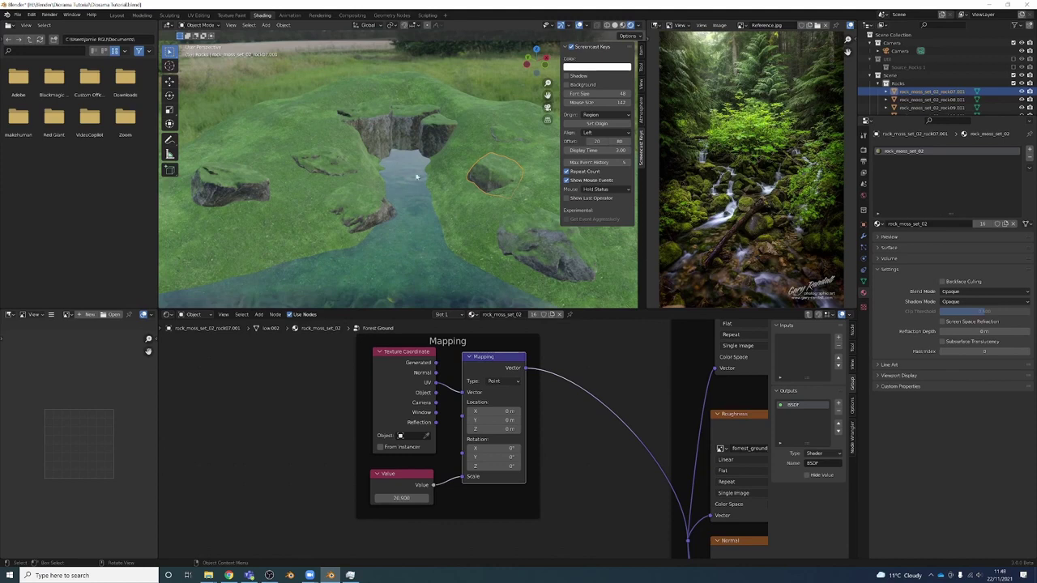
middle_click_drag(417, 177, 391, 193)
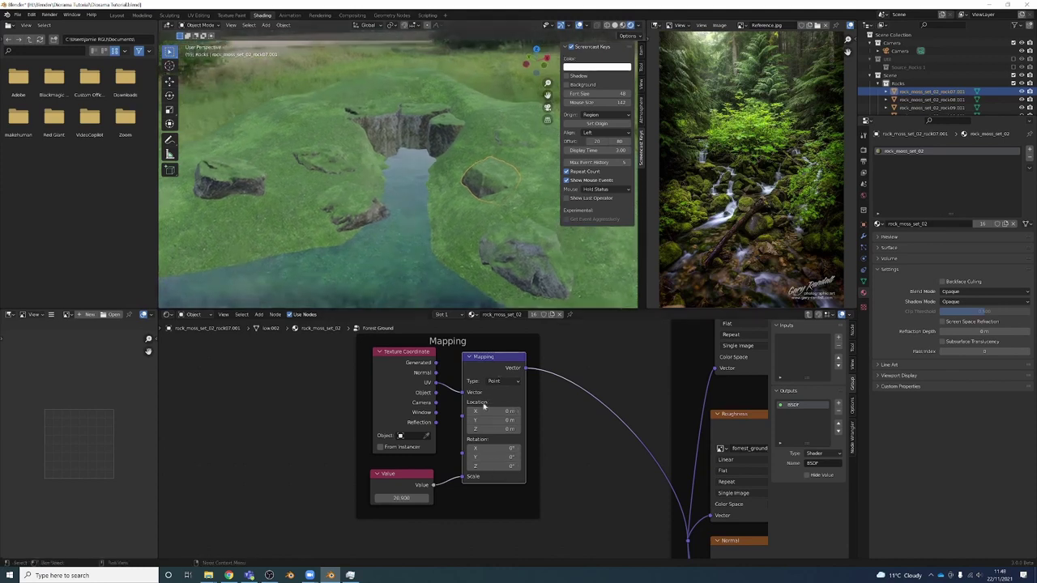
- Try a Location X of 12.7 m and a Rotation X of 0.4° on the Forest Ground Mapping node, and reset both to 0
scroll(479, 389, "up", 2)
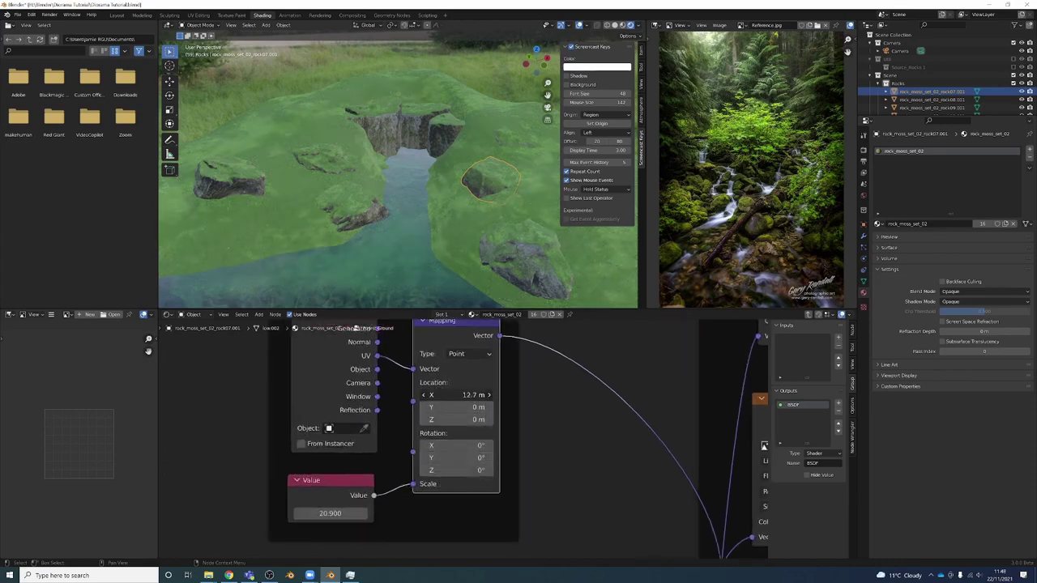
left_click_drag(456, 395, 472, 395)
mouse_move(450, 444)
left_mouse_down()
mouse_move(470, 445)
mouse_move(456, 446)
left_mouse_up()
double_click(476, 396)
type("0")
key("Return")
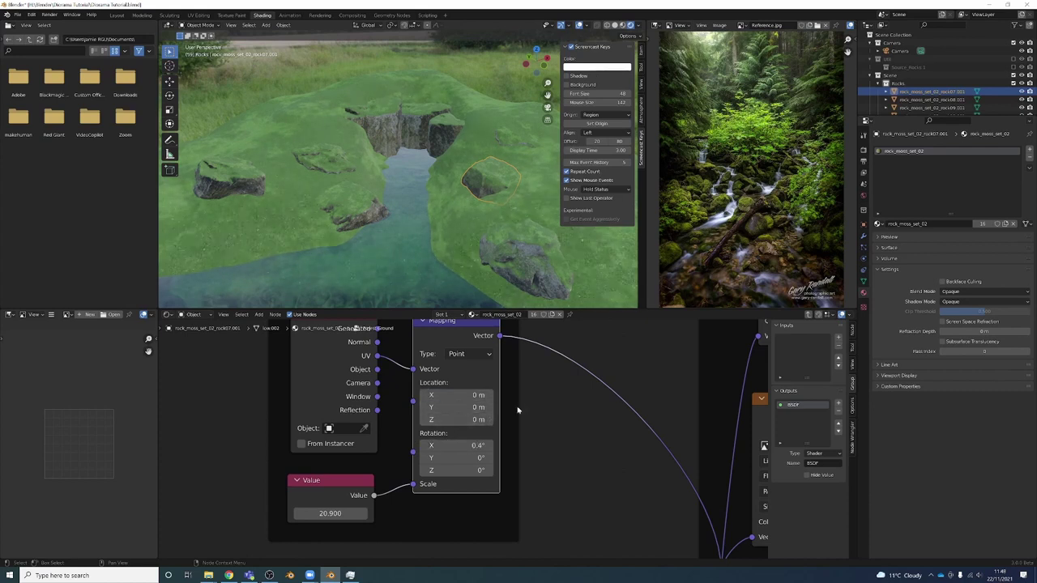
double_click(477, 446)
type("0")
key("Return")
middle_click_drag(452, 177, 409, 193)
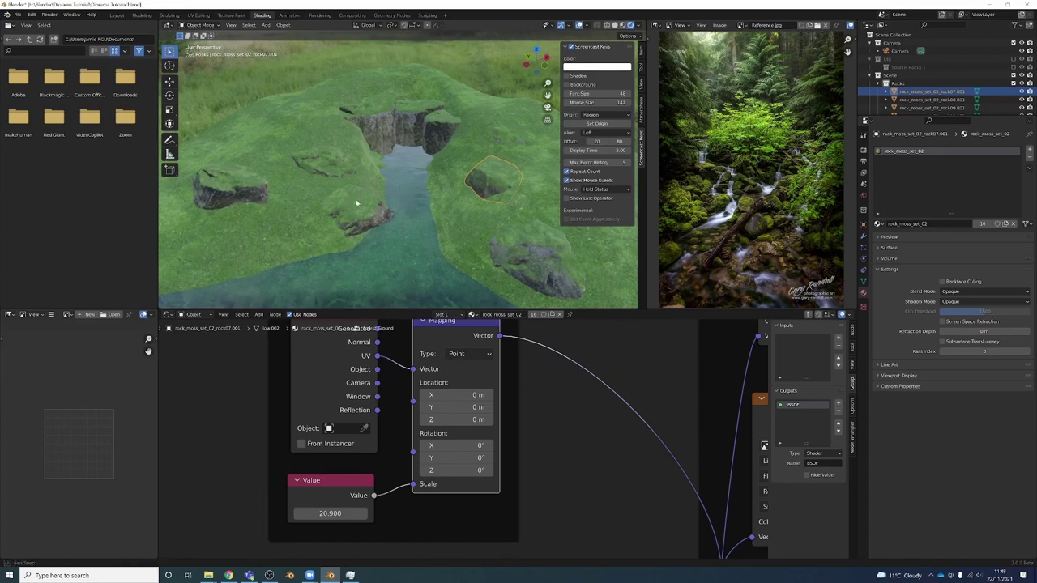
- Review the moss texture on the ground and rocks together with the Mapping and texture nodes inside the Forest Ground group
middle_click_drag(391, 187, 344, 164)
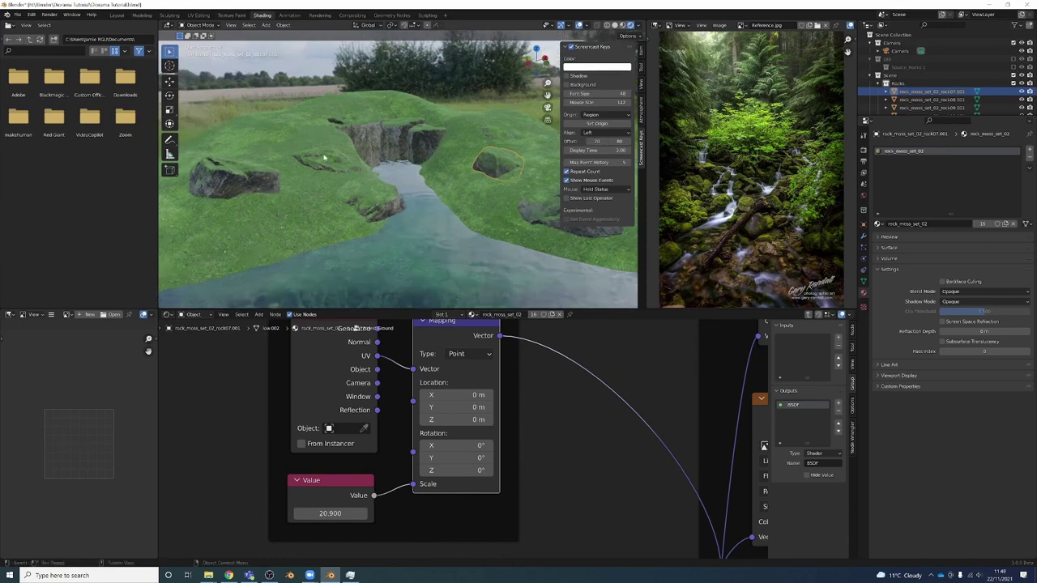
middle_click_drag(256, 167, 268, 169)
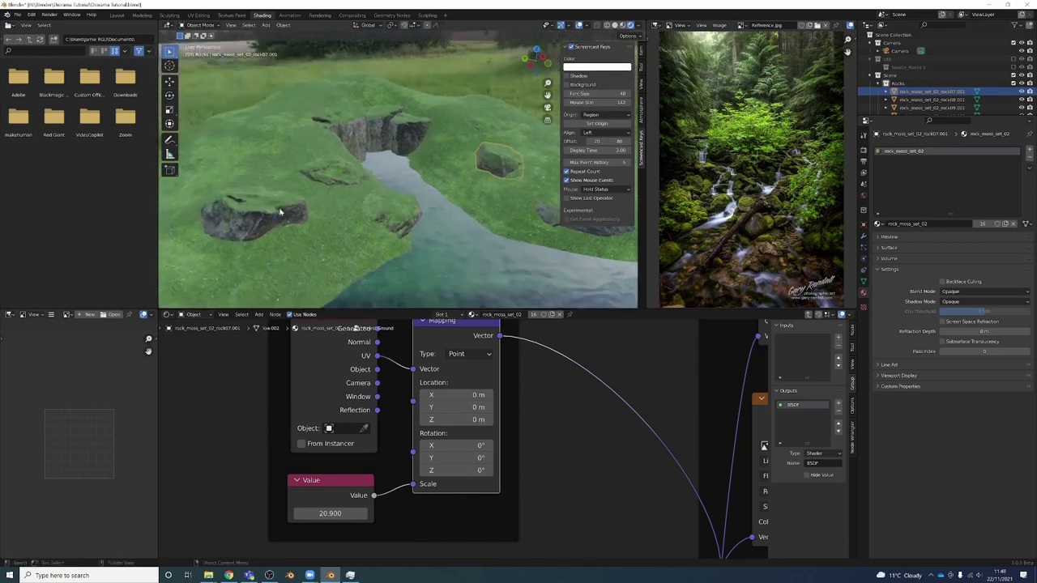
scroll(585, 412, "down", 15)
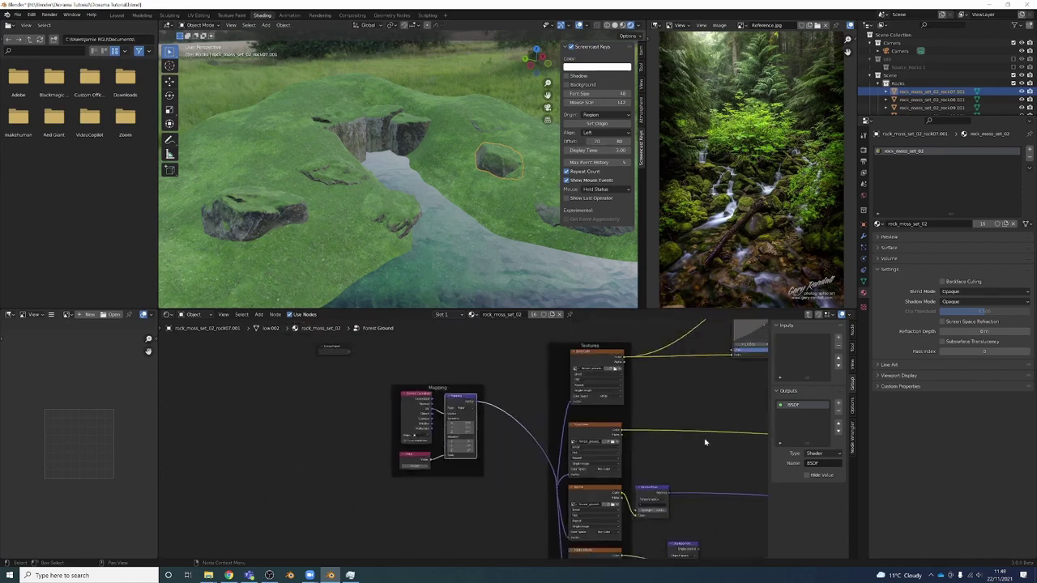
middle_click_drag(721, 425, 604, 416)
middle_click_drag(321, 380, 450, 408)
scroll(450, 408, "up", 11)
middle_click_drag(348, 194, 322, 161)
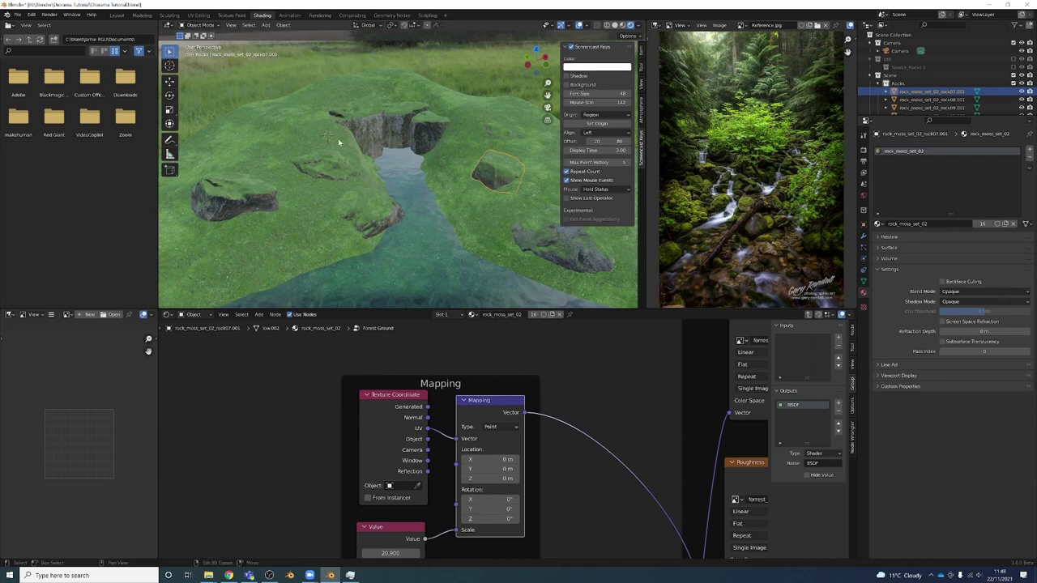
- Add a cube-shaped empty to the scene
key("n")
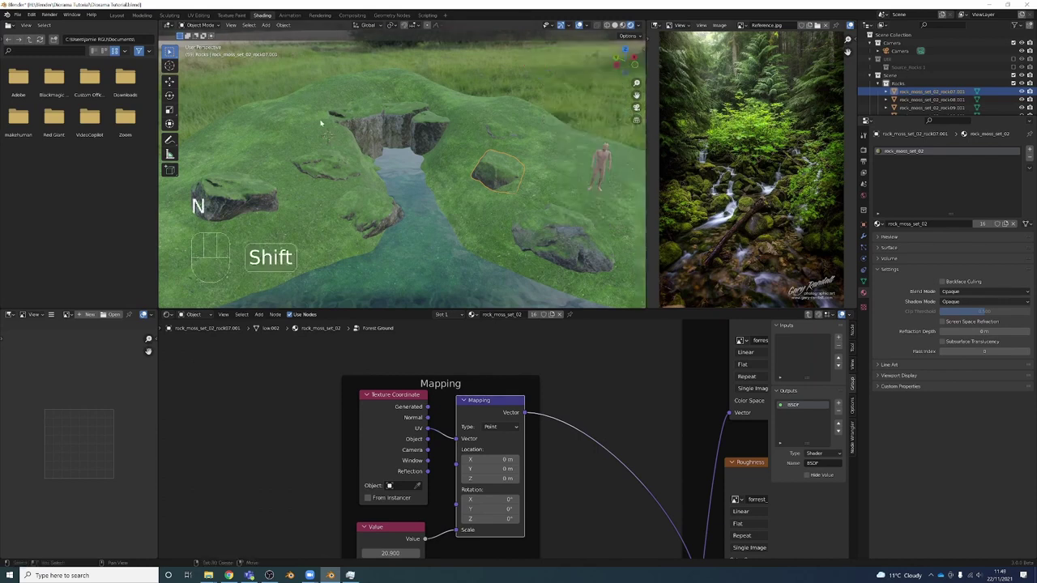
key("shift+a")
mouse_move(295, 120)
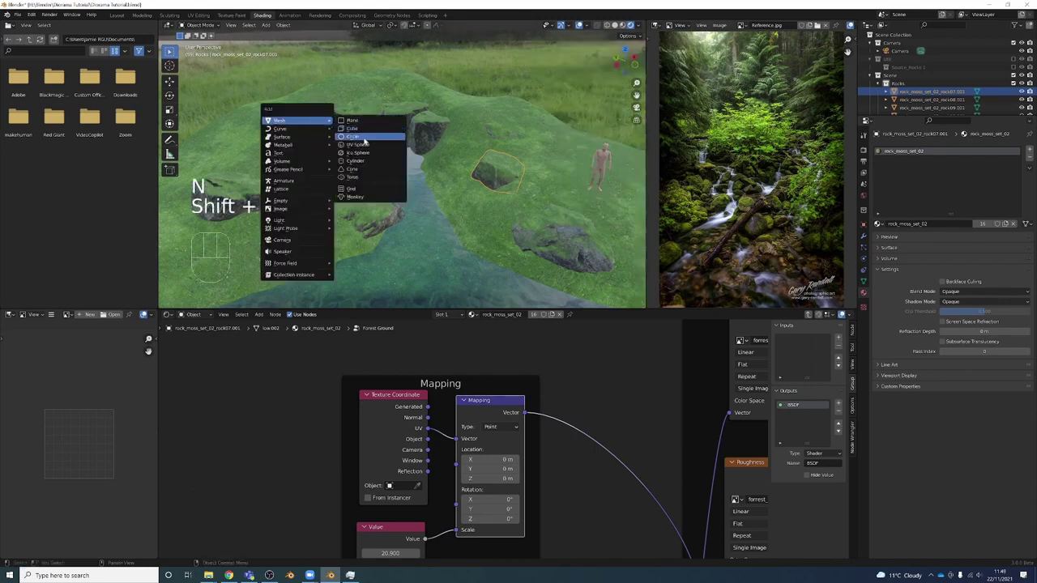
mouse_move(320, 202)
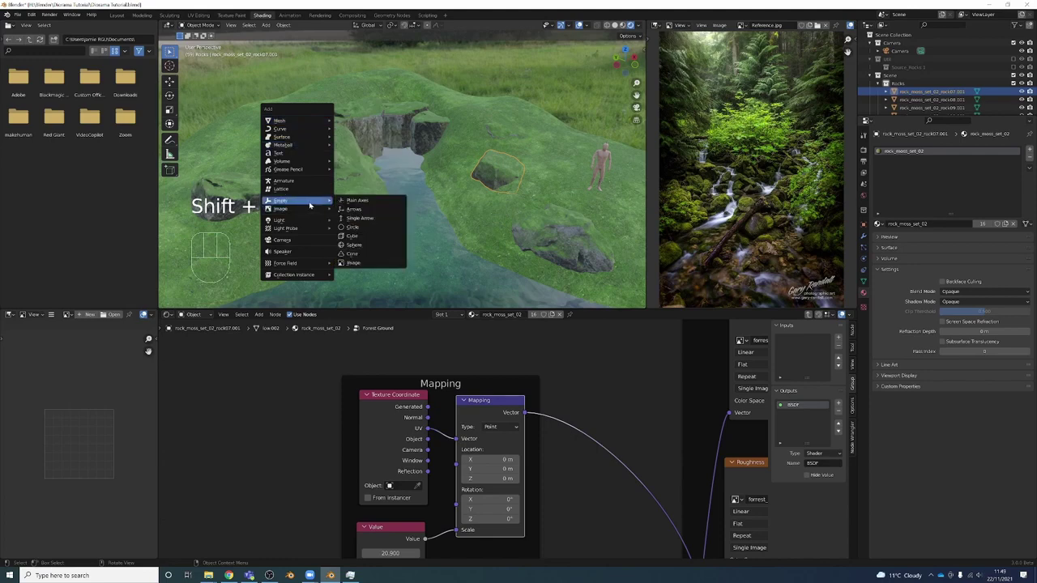
left_click(370, 236)
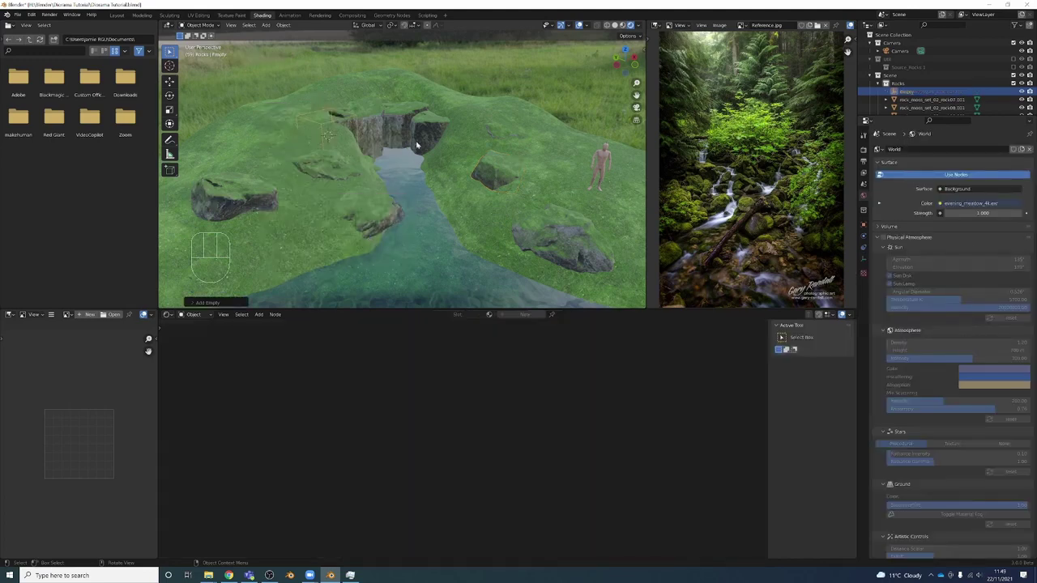
- Rename the new empty as CNTRL_ForestGround
left_click_drag(893, 117, 894, 195)
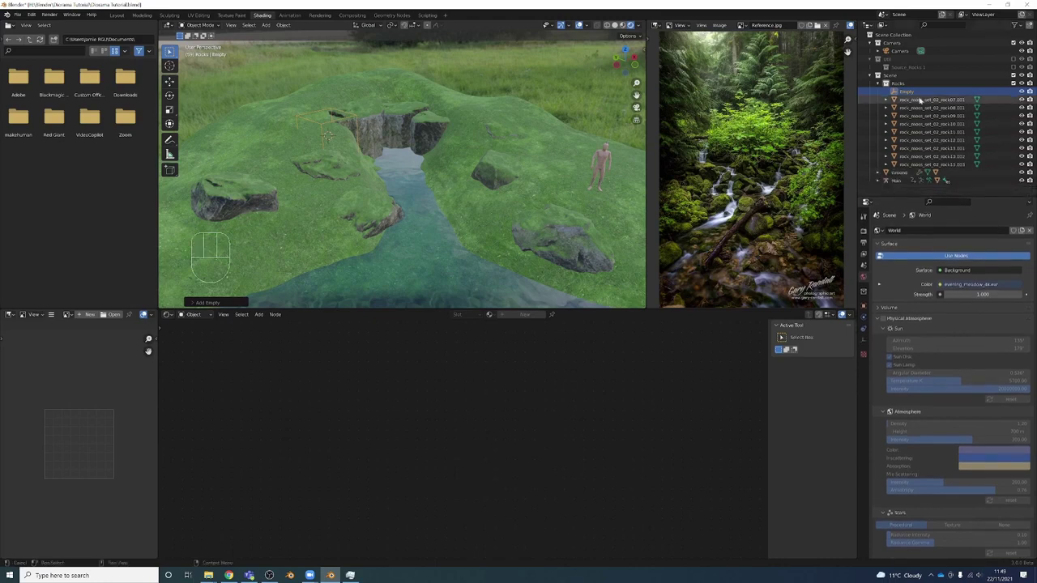
double_click(907, 91)
key("shift")
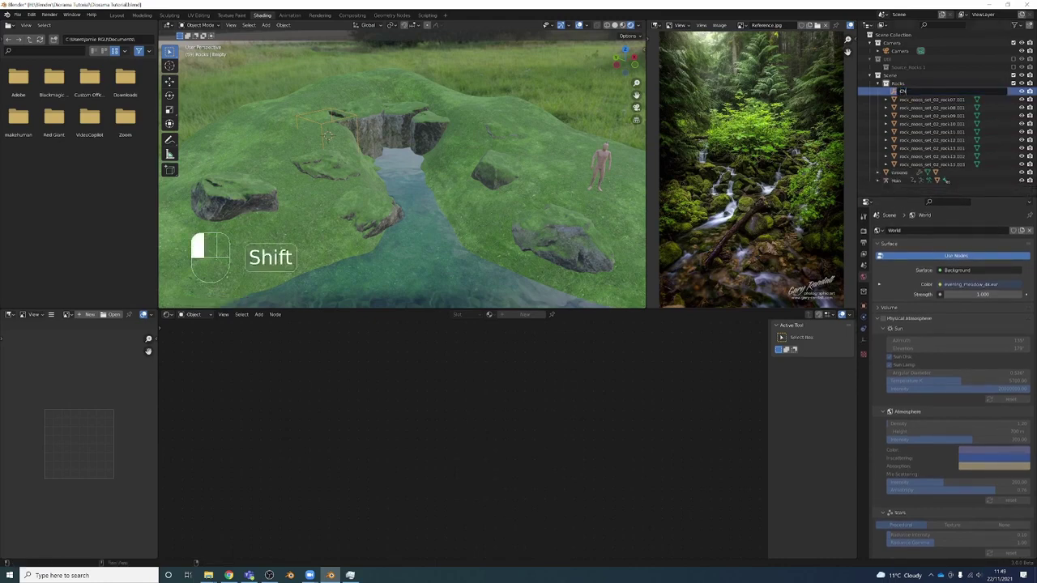
type("CNTRL_ForestGround")
key("Return")
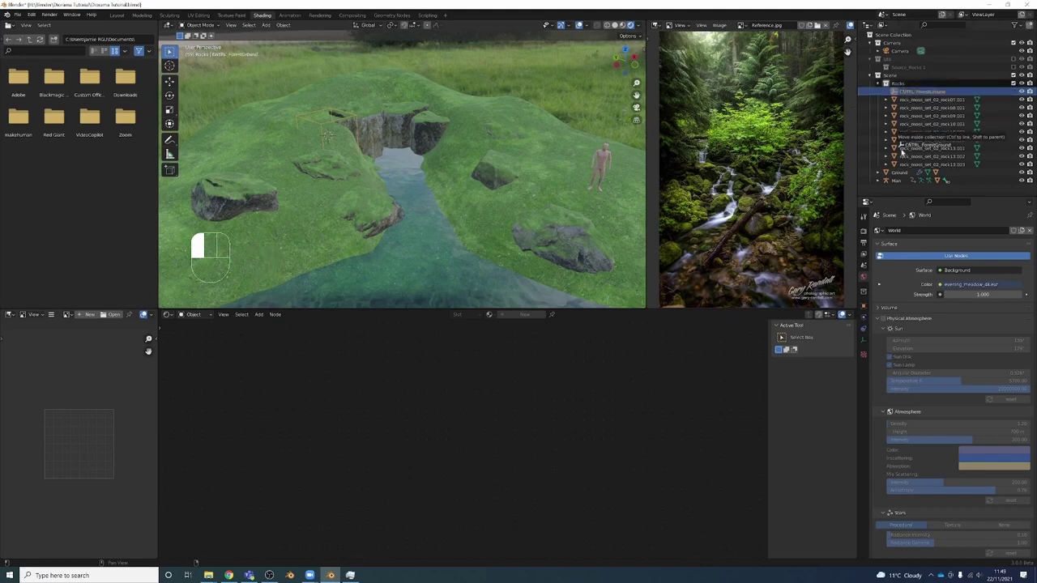
- Move the CNTRL_ForestGround empty into the collection that holds Source_Rocks 1 and enable that collection
left_click_drag(924, 92, 897, 61)
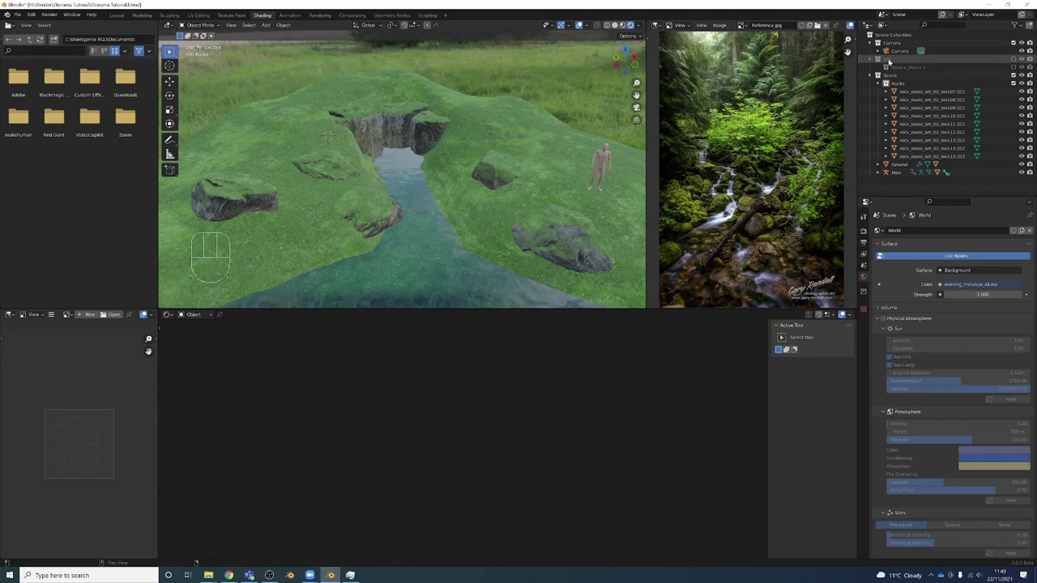
left_click(1012, 59)
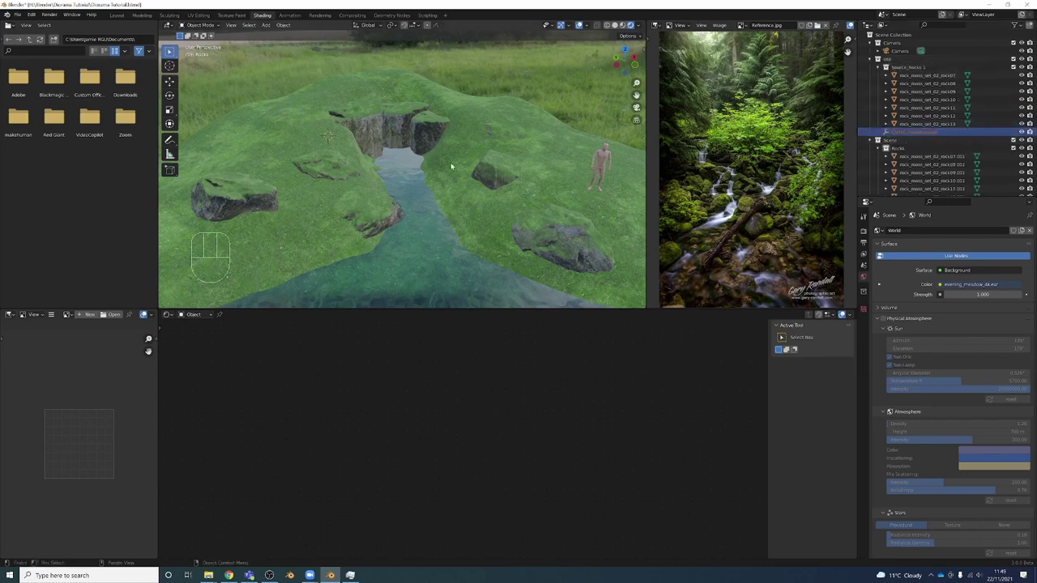
mouse_move(451, 165)
middle_mouse_down("shift")
mouse_move(423, 166)
mouse_move(454, 162)
middle_mouse_up("shift")
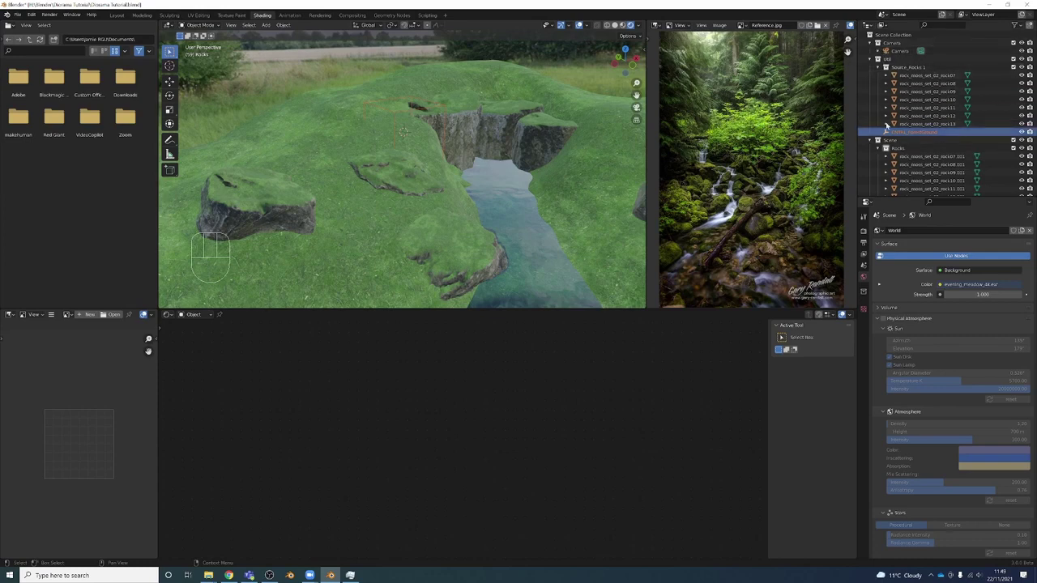
- Select the ground object and open the Forest Ground node group of its material for editing
left_click(447, 181)
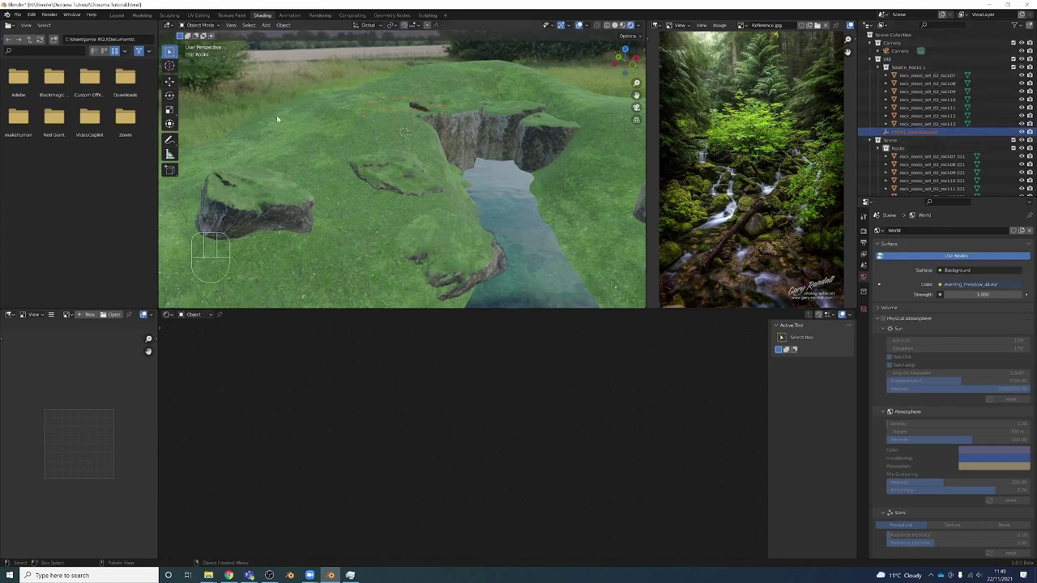
middle_click_drag(392, 186, 415, 297)
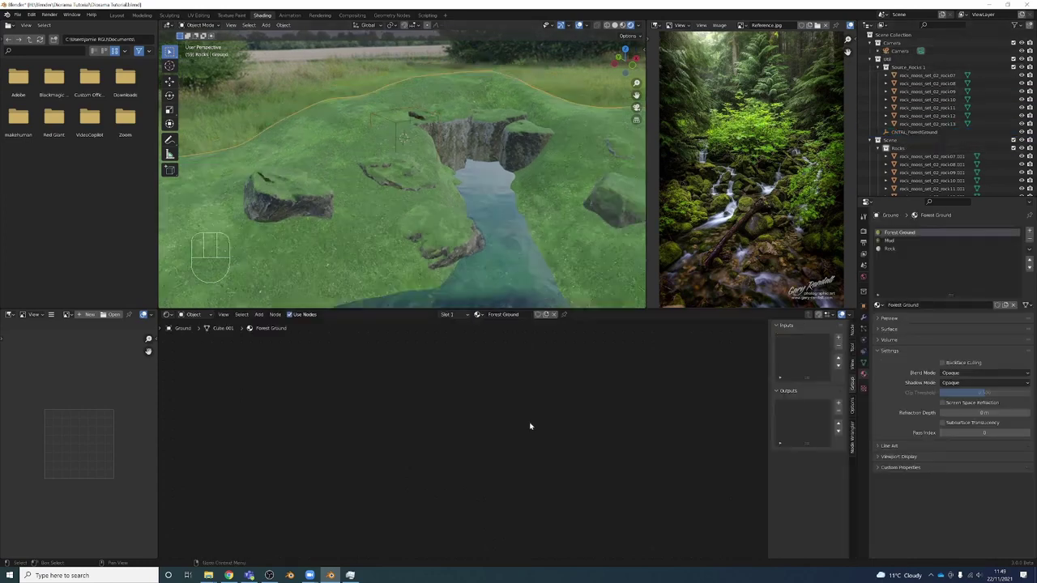
key("KP_Decimal")
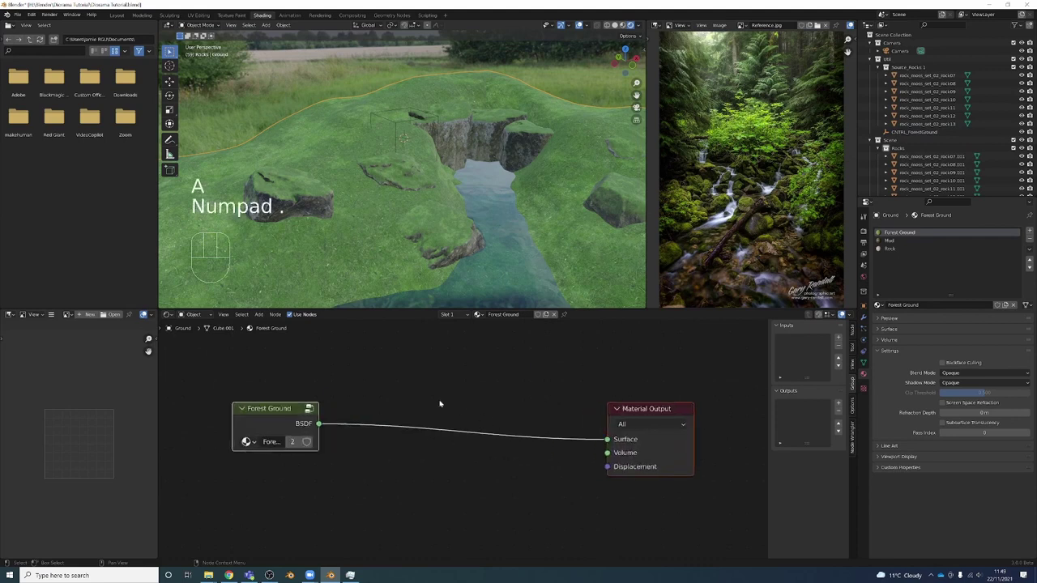
middle_click_drag(394, 410, 573, 449)
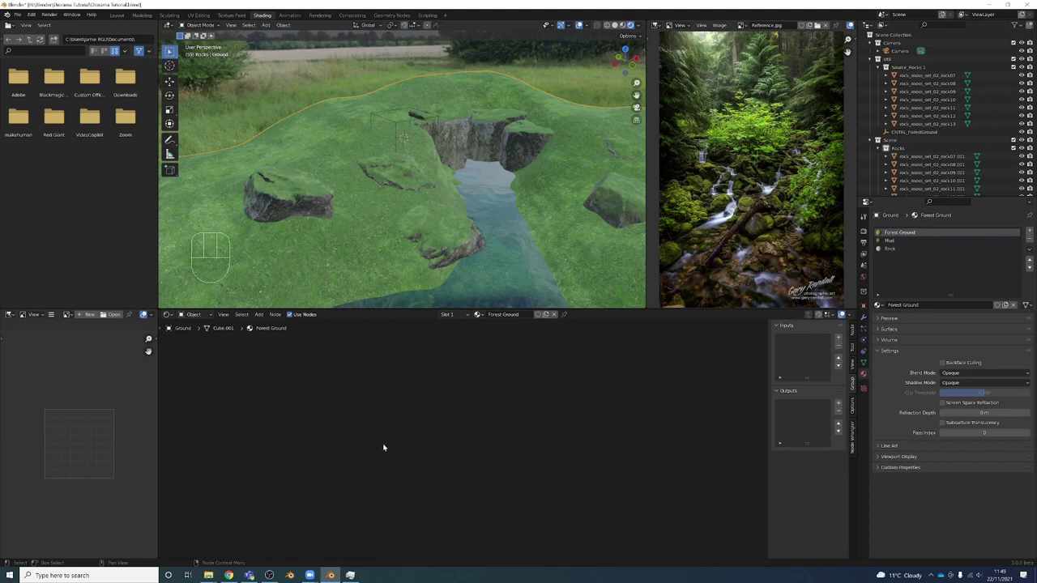
middle_click_drag(454, 447, 483, 438)
key("KP_Decimal")
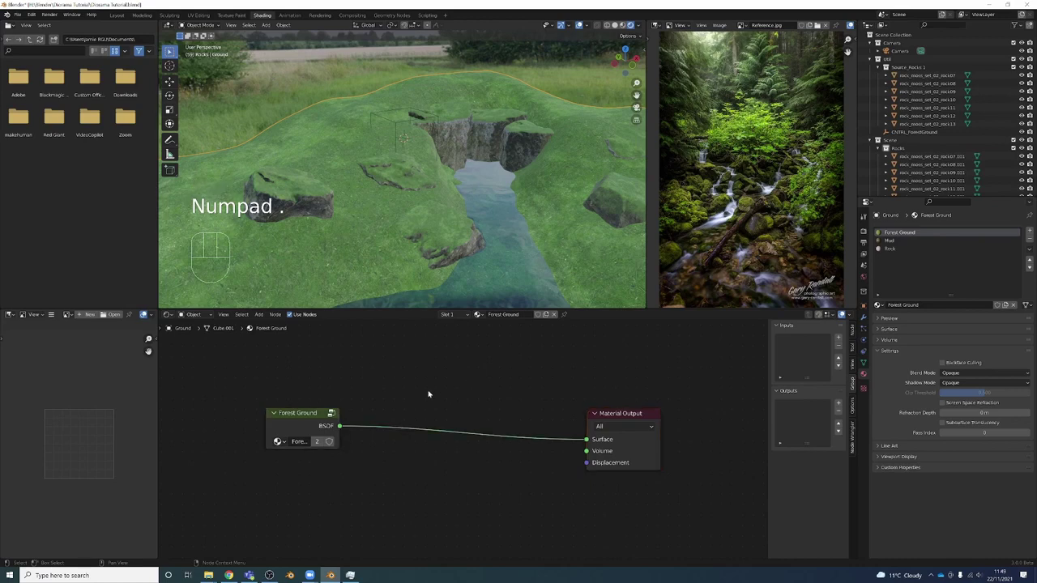
left_click_drag(296, 413, 397, 388)
key("Tab")
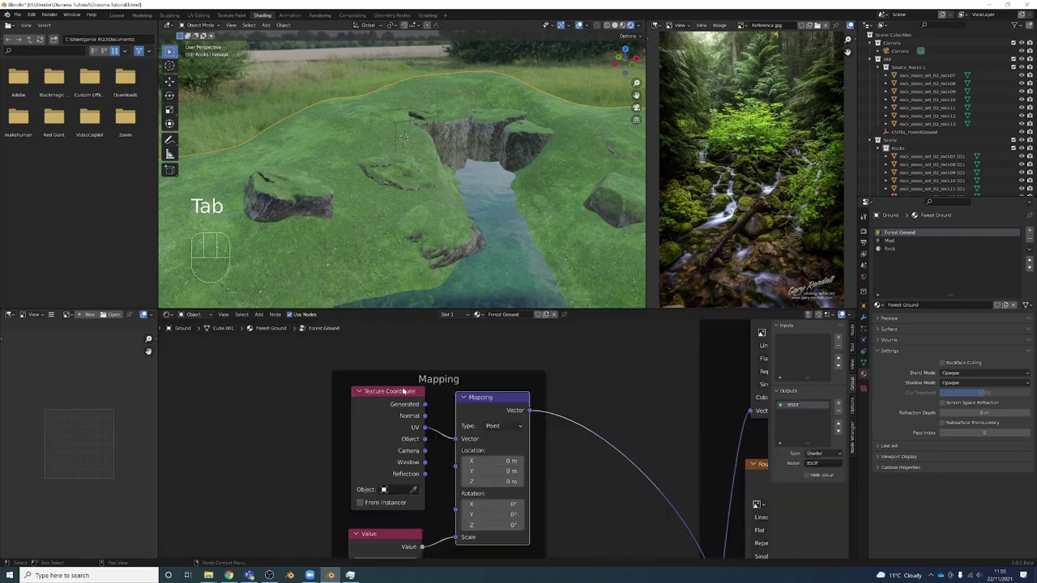
- Feed the Mapping node from the Texture Coordinate's Object output instead of UV, with CNTRL_ForestGround as the reference object
scroll(413, 442, "down", 2)
left_click_drag(407, 450, 396, 448)
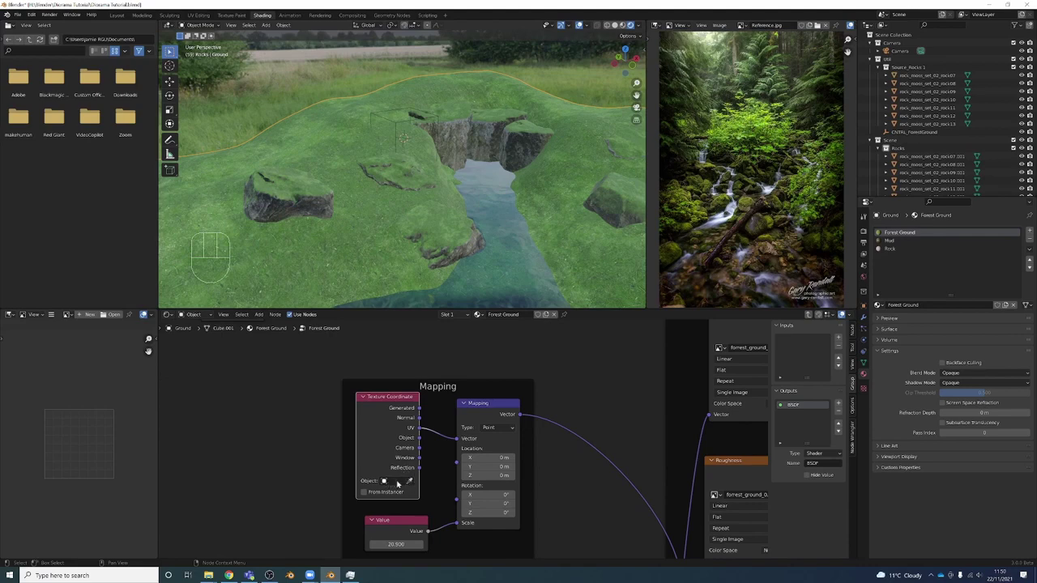
left_click_drag(415, 447, 456, 444)
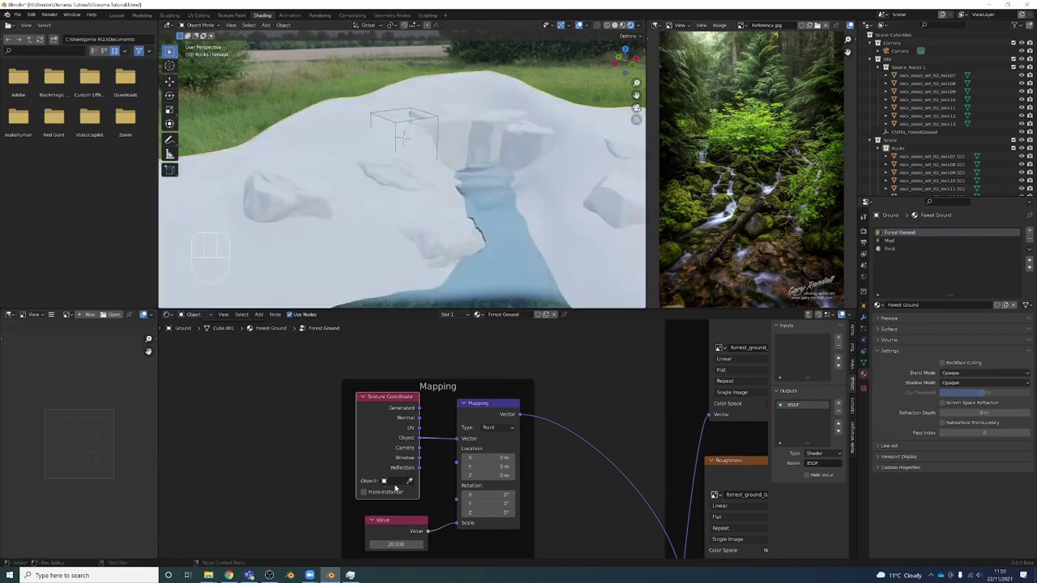
left_click(410, 482)
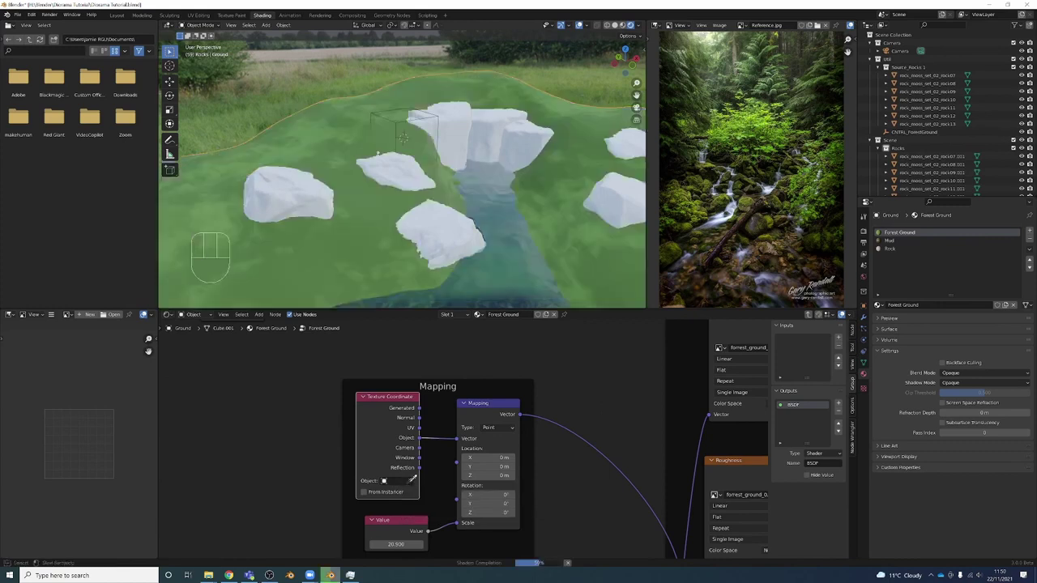
left_click(413, 117)
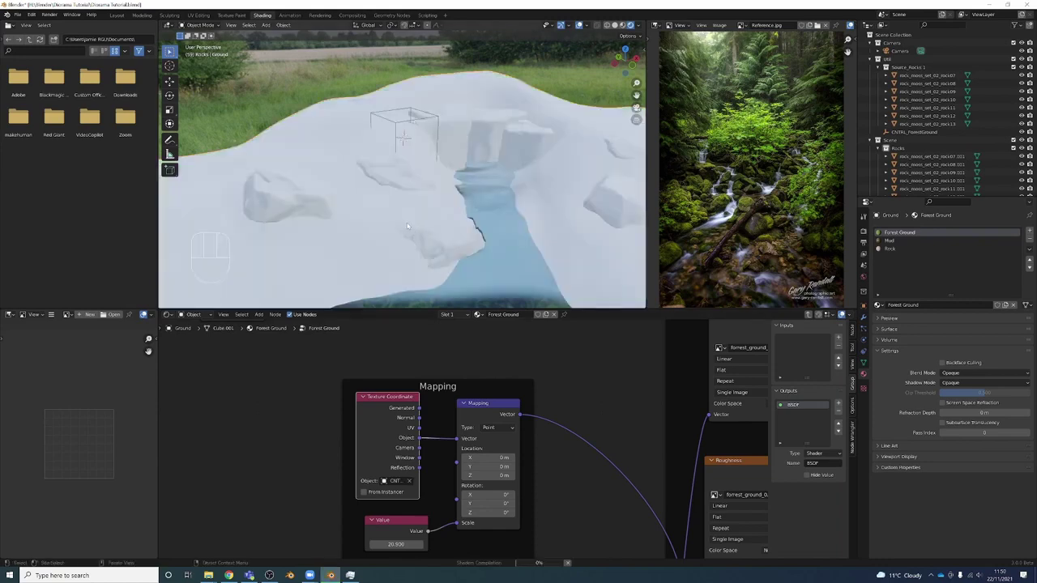
- Undo the last three changes
key("ctrl+z")
key("ctrl+z")
key("ctrl+z")
key("ctrl+z")
key("ctrl+z")
key("ctrl+z")
key("ctrl+z")
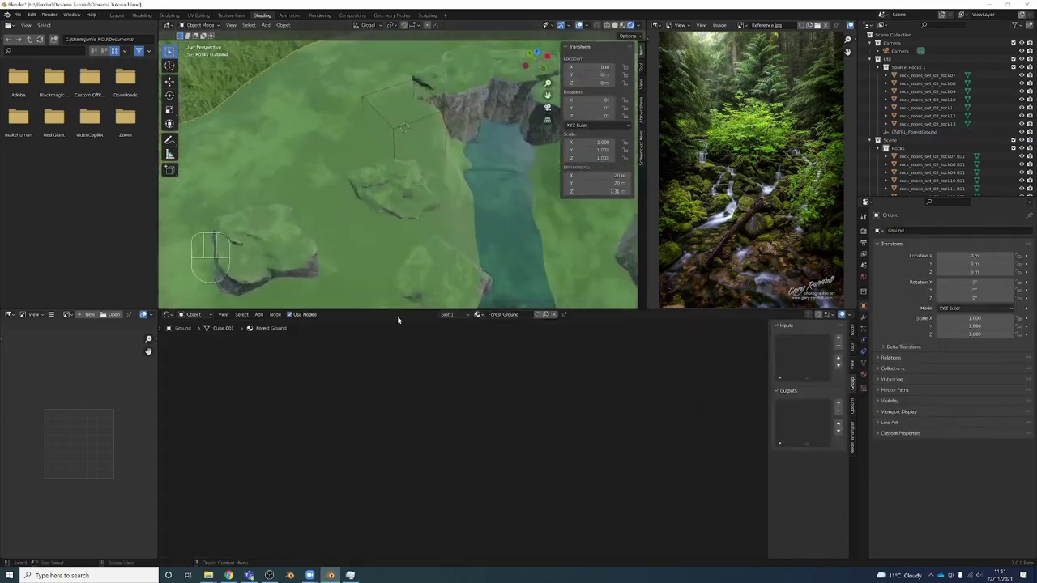
- Inside the ground's Forest Ground group, set the Value node driving the Mapping scale to 1 and fine-tune it to 0.360
key("a")
key("KP_Decimal")
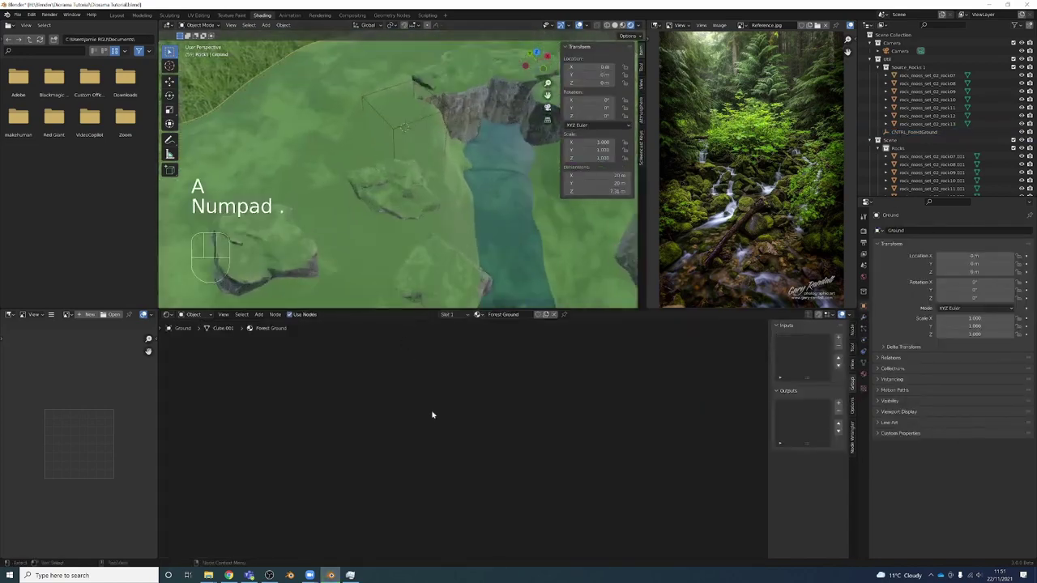
key("Tab")
scroll(368, 435, "up", 2)
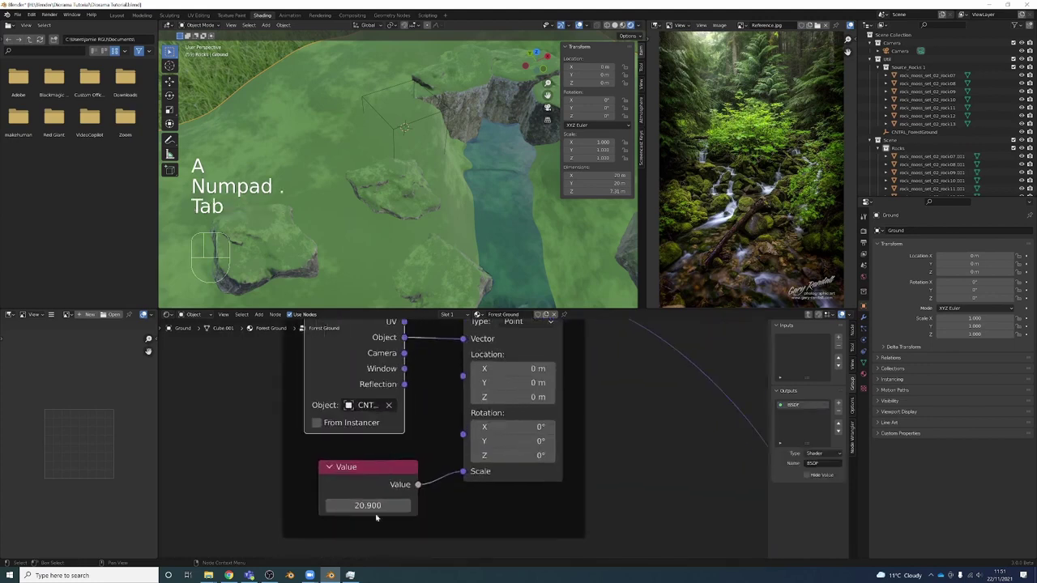
left_click_drag(367, 469, 364, 463)
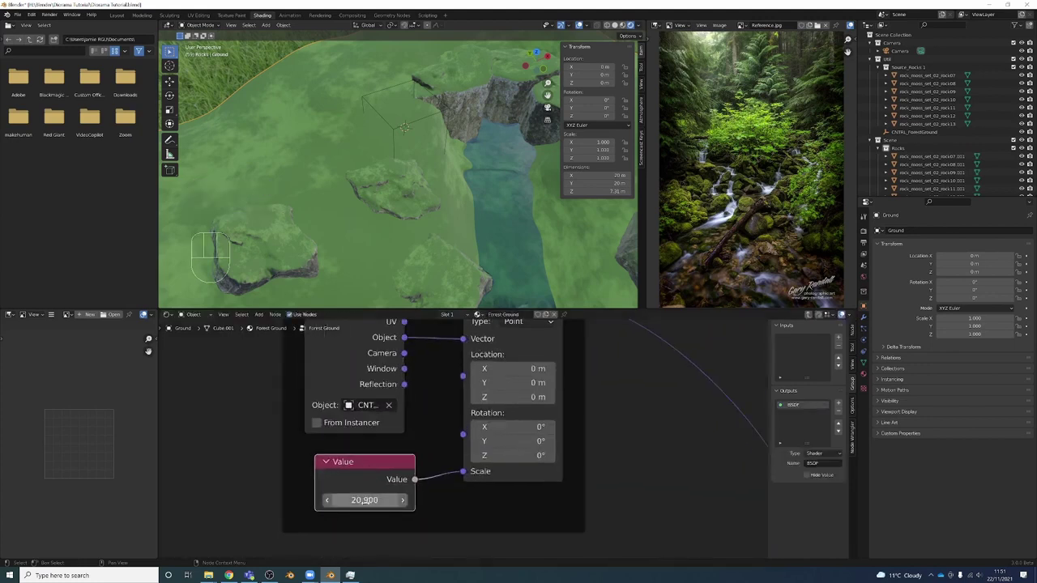
left_click(365, 499)
type("1")
key("Return")
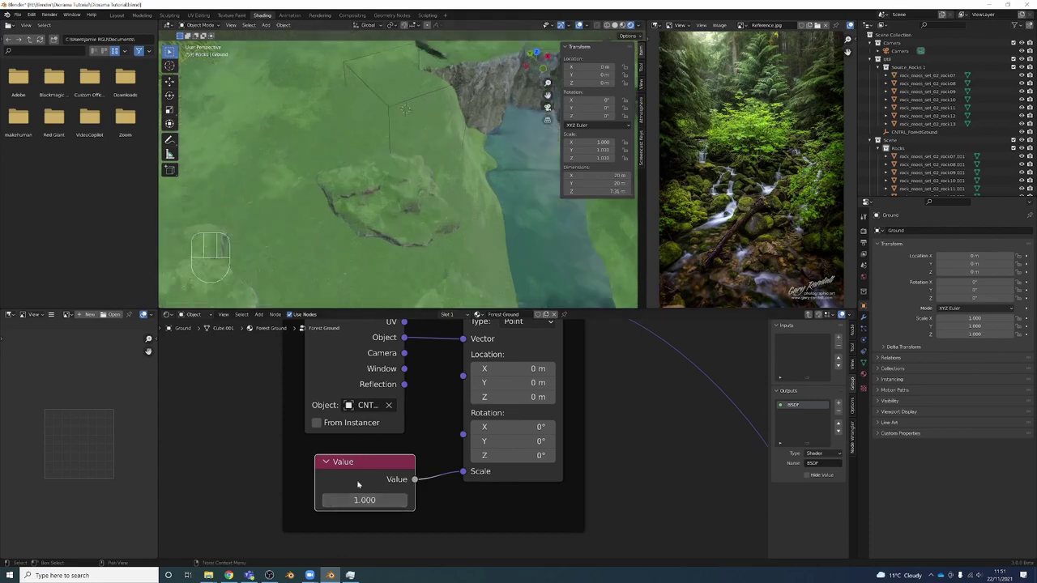
mouse_move(364, 500)
left_mouse_down()
mouse_move(320, 499)
mouse_move(373, 499)
left_mouse_up()
middle_click_drag(370, 199, 405, 268)
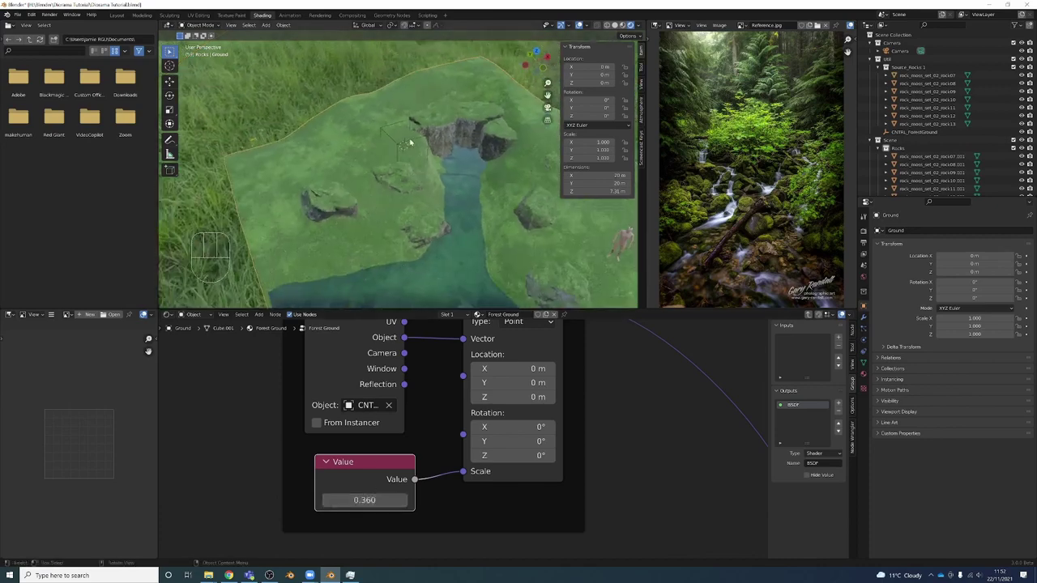
- Select the CNTRL_ForestGround empty and, viewed from above, move it across the terrain and rotate it about Z by about 43°
left_click(409, 142)
middle_click_drag(411, 143, 419, 169, "alt")
key("g")
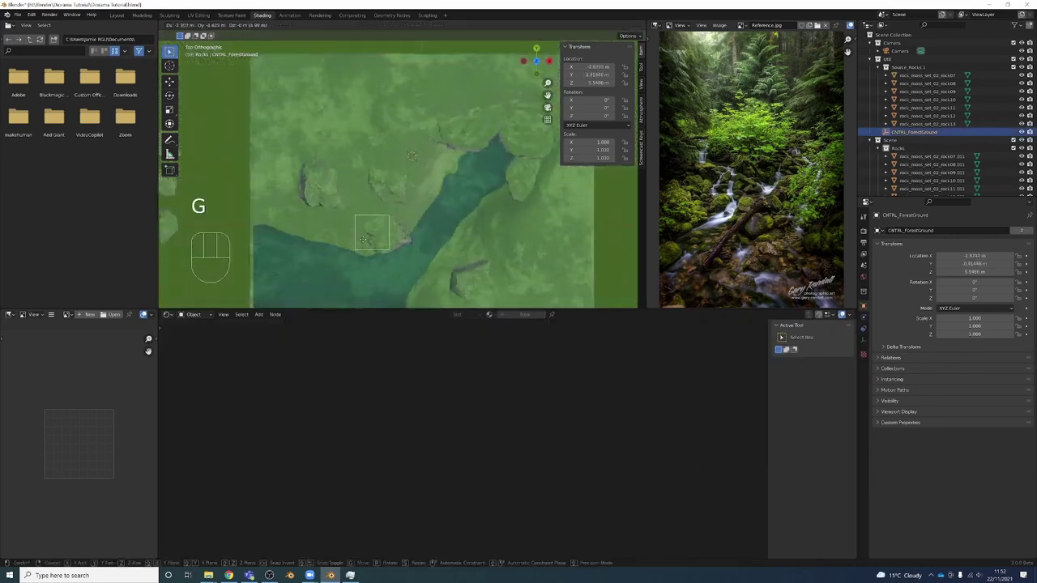
left_click(390, 178)
key("r")
left_click(388, 196)
- Move the CNTRL_ForestGround empty to the waterfall and scale it up to about 2.9
middle_click_drag(385, 217, 409, 158)
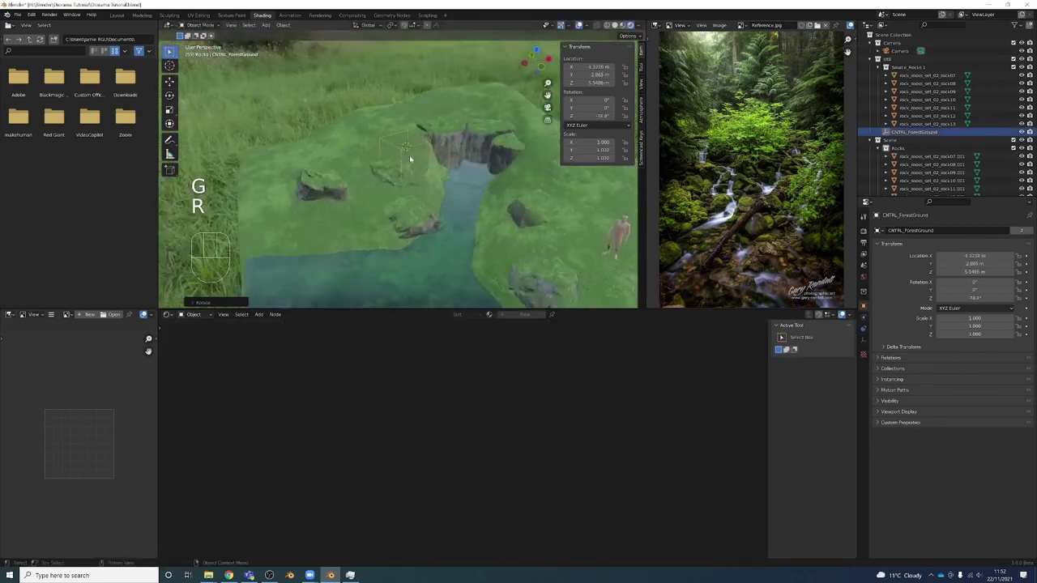
key("g")
left_click(466, 162)
key("r")
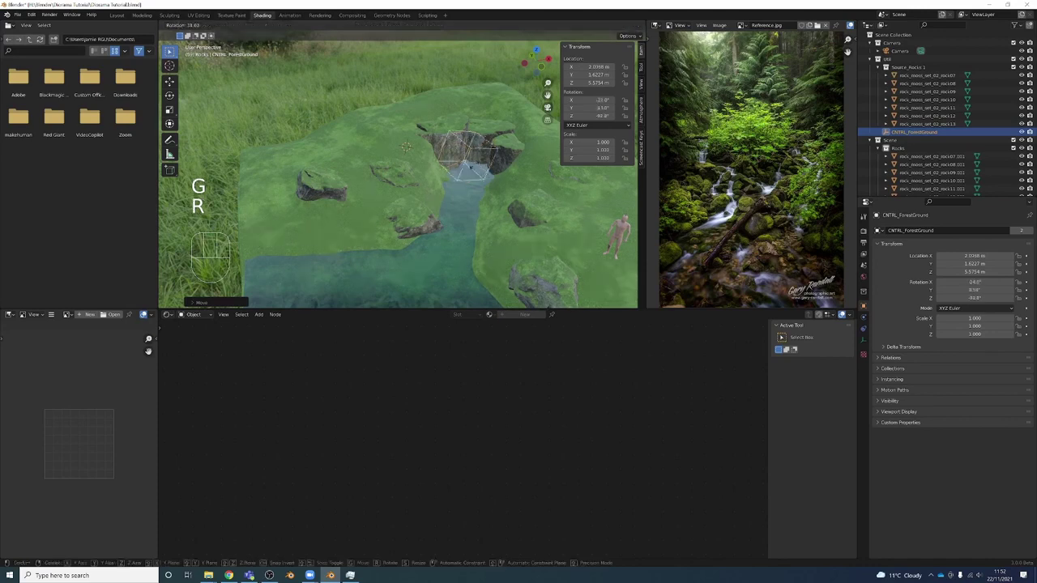
right_click(477, 168)
key("s")
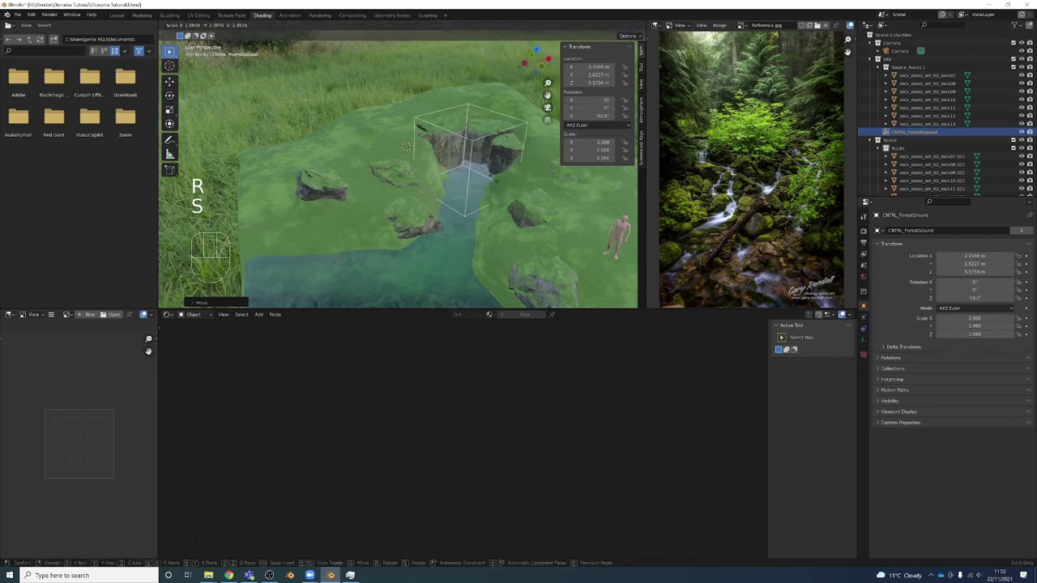
left_click(486, 196)
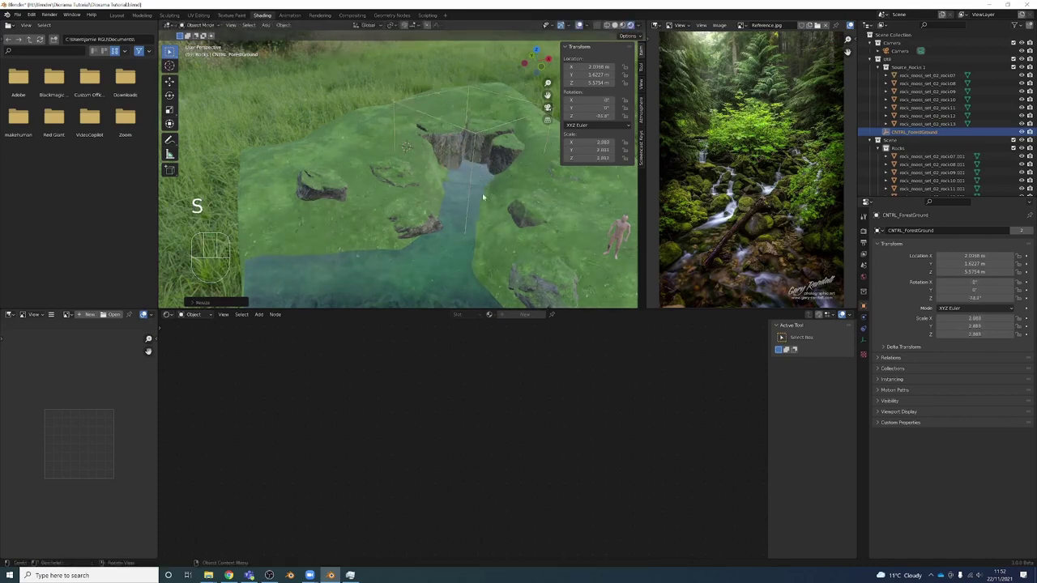
- Scale the CNTRL_ForestGround empty down to about 2.1
scroll(454, 226, "up", 4)
middle_click_drag(429, 254, 340, 216, "shift")
scroll(433, 179, "down", 5)
scroll(341, 216, "up", 4)
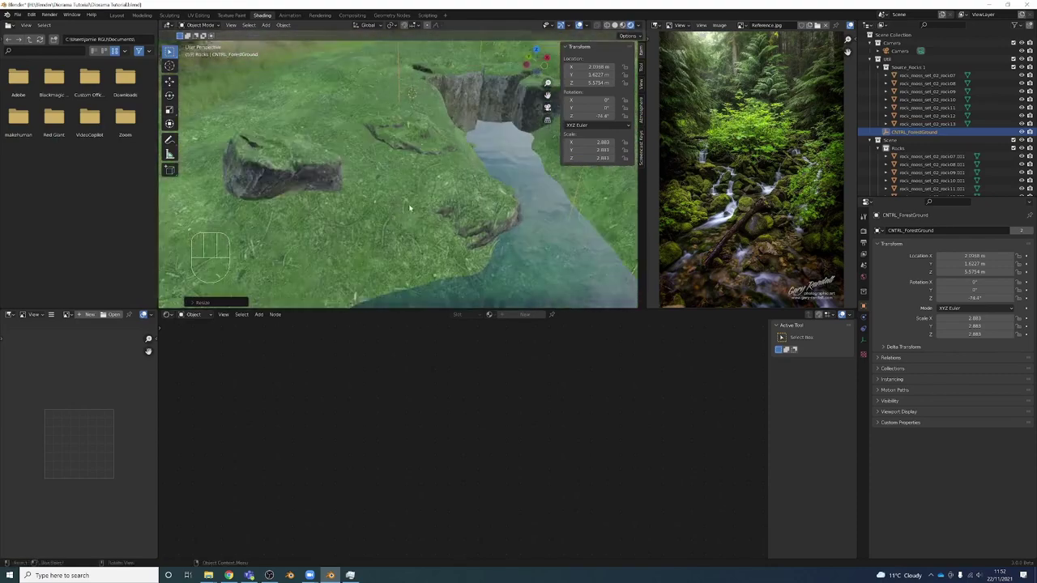
middle_click_drag(409, 208, 202, 210)
key("s")
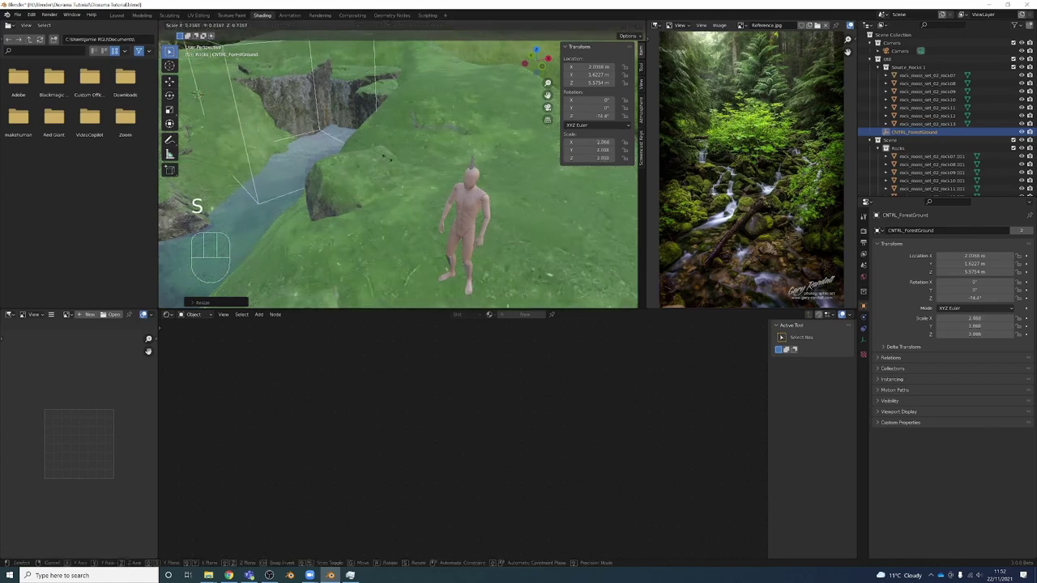
left_click(389, 164)
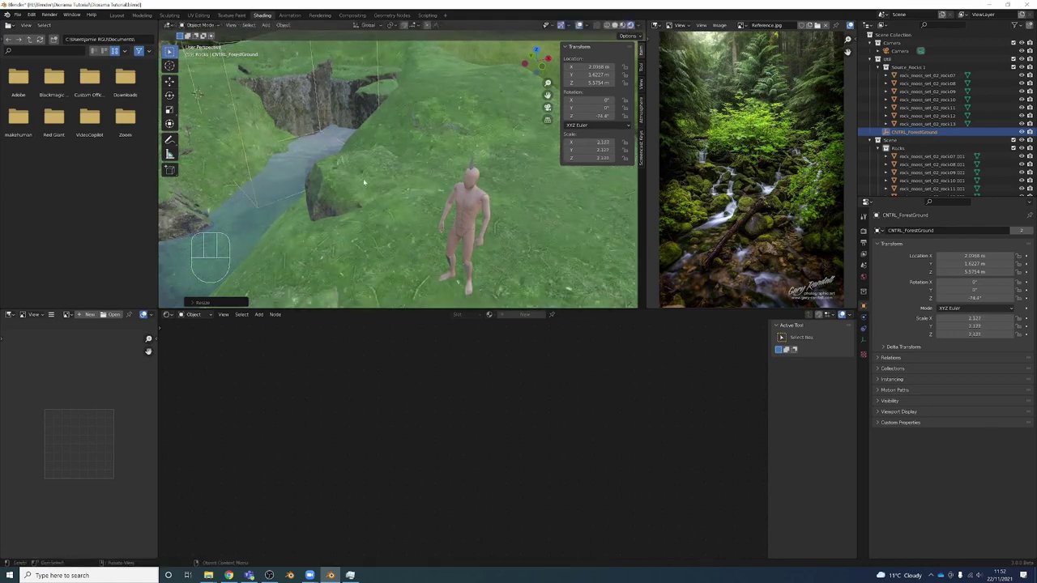
- Select the ground and open the Forest Ground node group in its material for editing
middle_click_drag(364, 181, 412, 194)
scroll(438, 186, "down", 4)
left_click(463, 220)
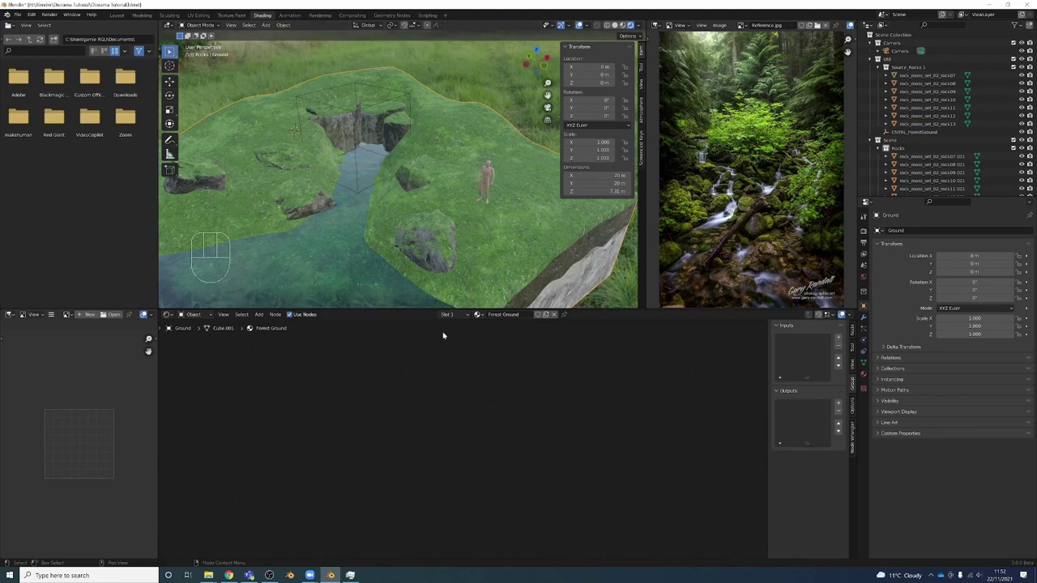
scroll(397, 202, "up", 2)
key("s")
right_click(405, 228)
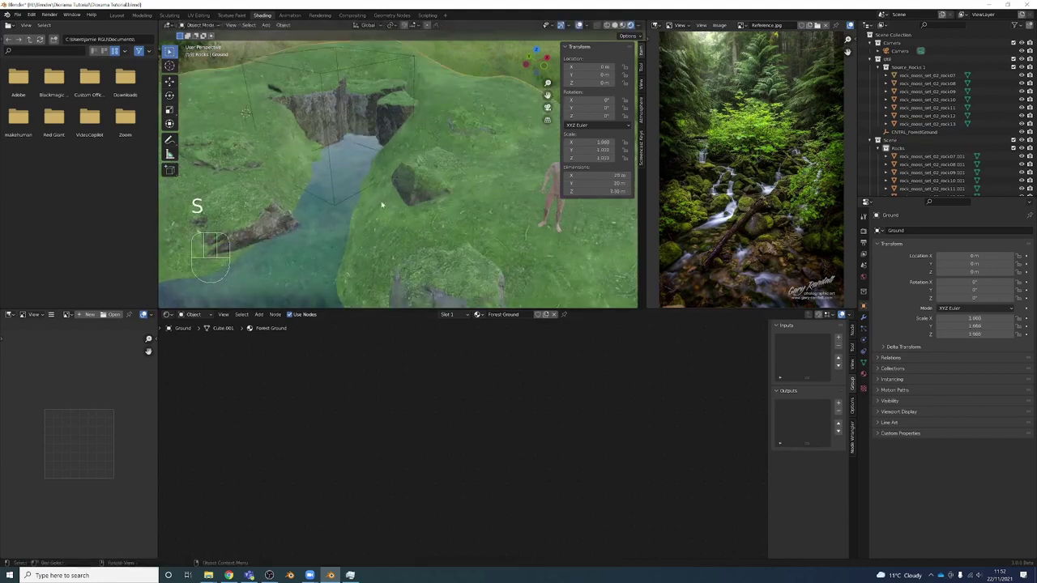
key("a")
key("a")
key("KP_Decimal")
key("Tab")
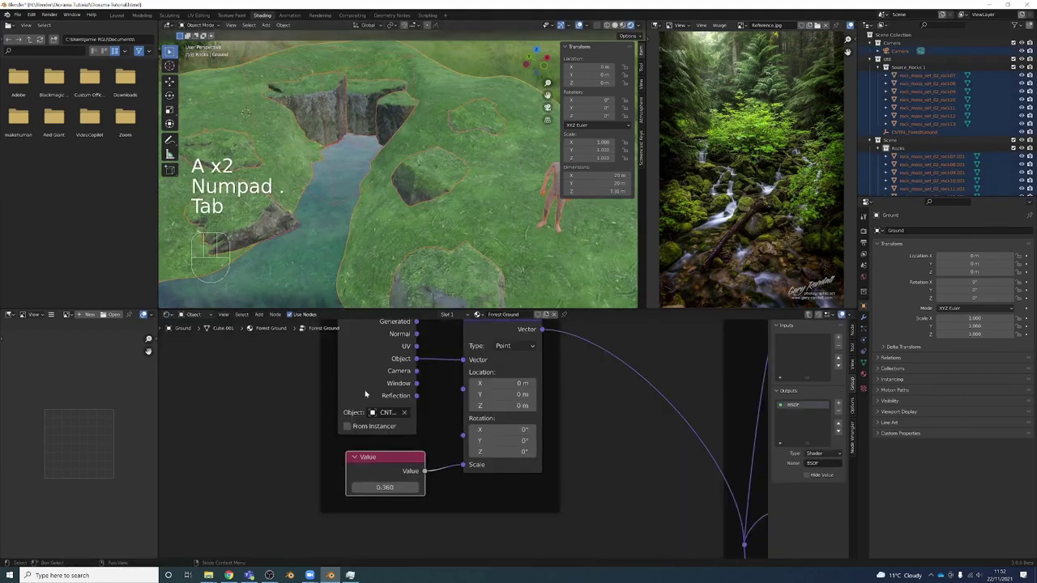
- Select the Noise Texture node feeding the ColorRamp and add Texture Coordinate and Mapping nodes in front of it
middle_click_drag(607, 324, 560, 414)
scroll(547, 409, "up", 2)
middle_click_drag(512, 369, 493, 430)
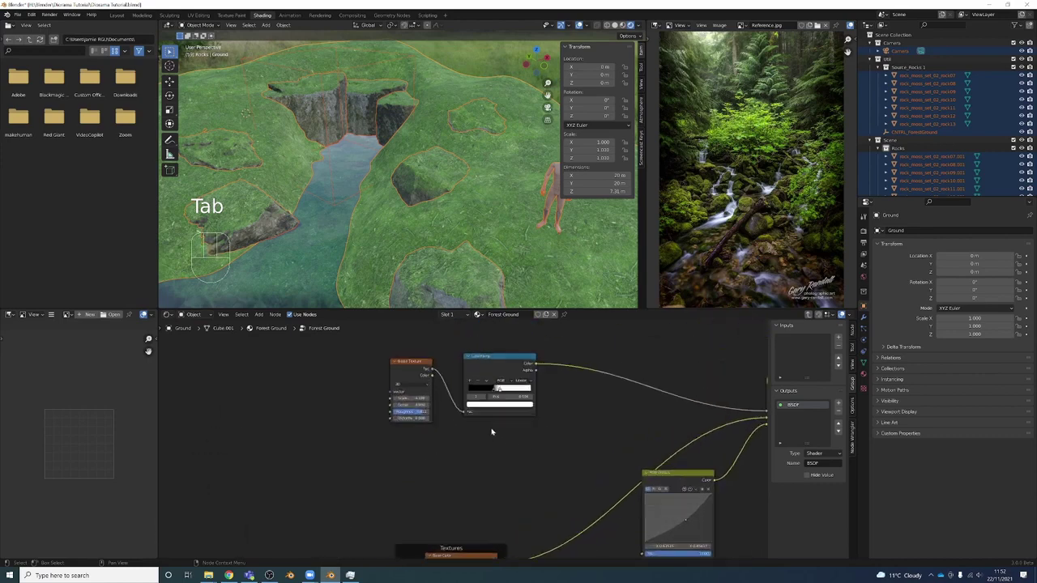
scroll(493, 425, "up", 3)
middle_click_drag(471, 389, 442, 435)
left_click_drag(357, 362, 469, 427)
left_click_drag(456, 409, 475, 392)
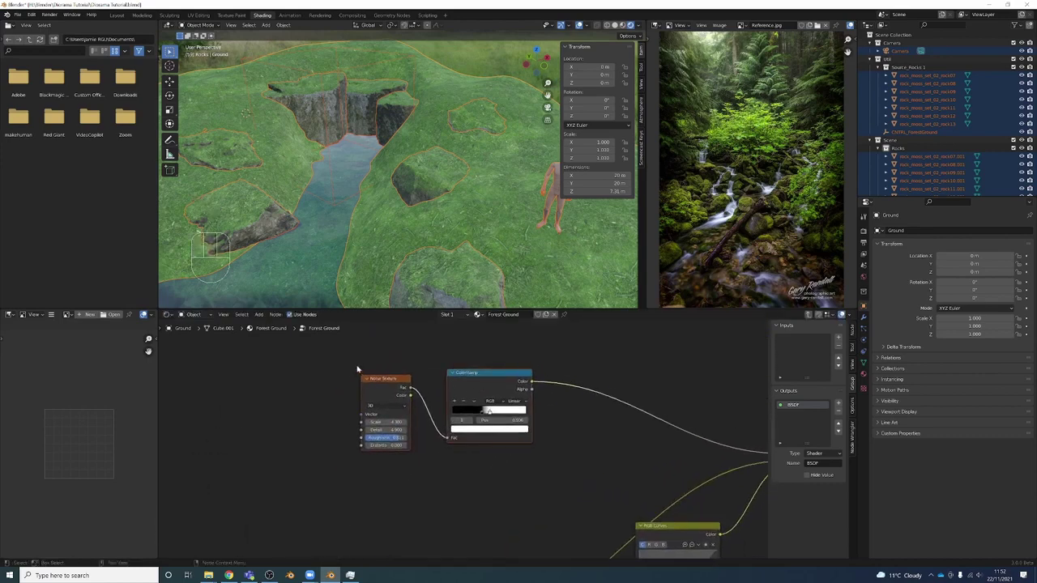
left_click(357, 367)
left_click_drag(368, 393, 375, 381)
middle_click_drag(353, 370, 382, 376)
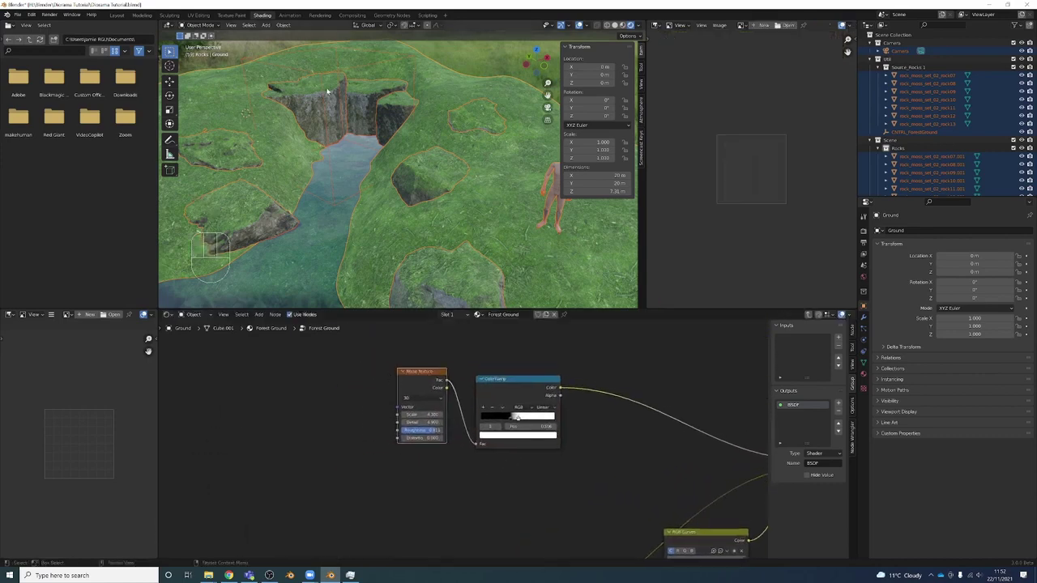
middle_click_drag(336, 142, 379, 76)
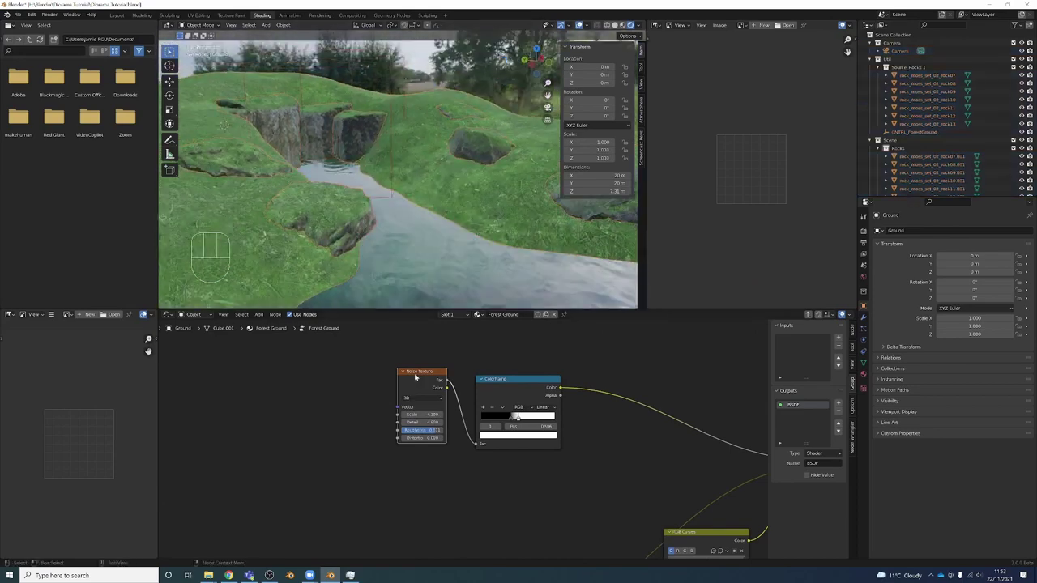
key("ctrl+t")
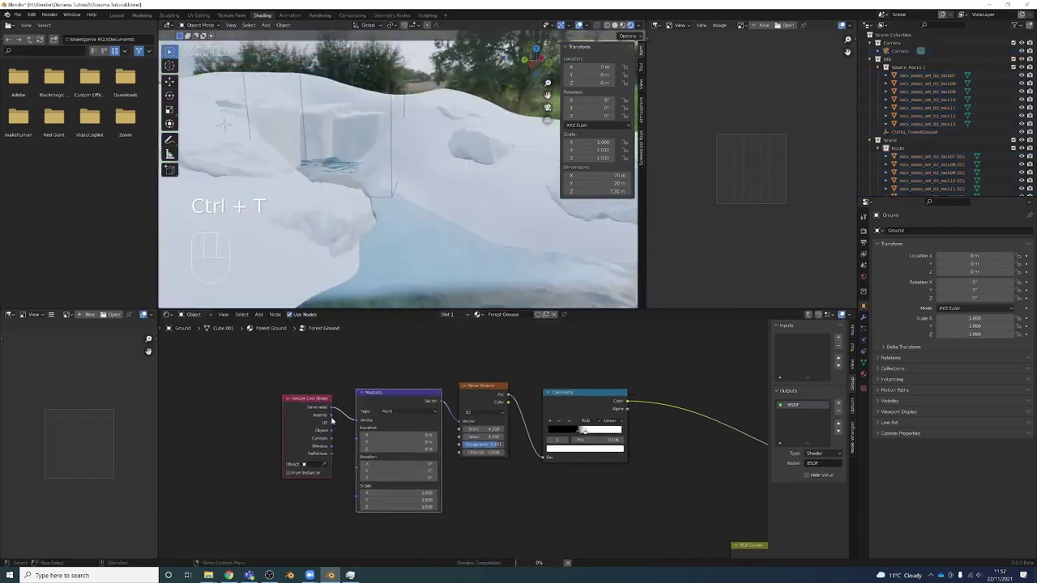
- Drive the noise Mapping from the Texture Coordinate's Object output, with CNTRL_ForestGround as the reference object
left_click_drag(331, 432, 354, 426)
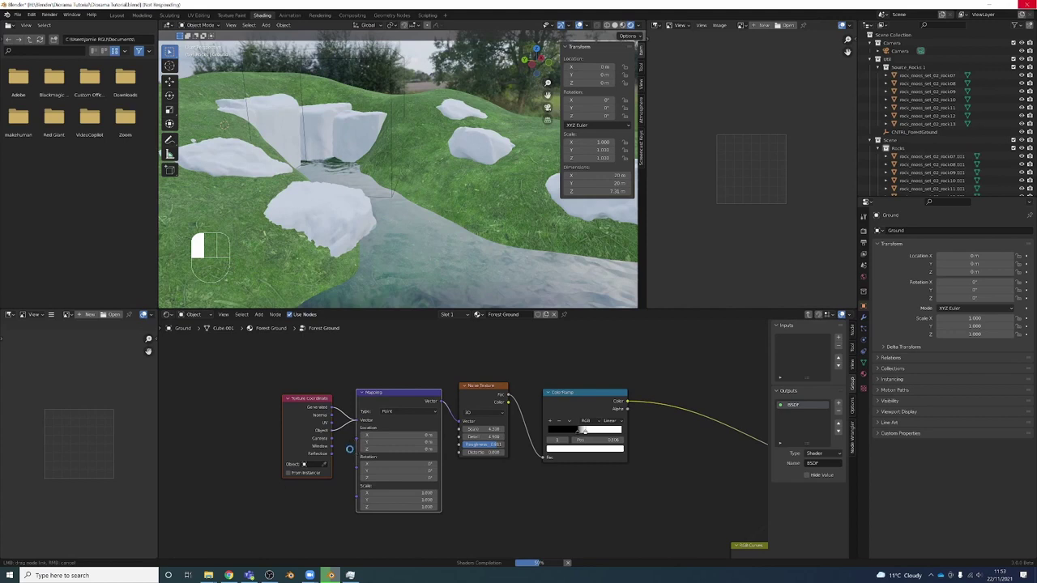
left_click_drag(353, 452, 340, 455)
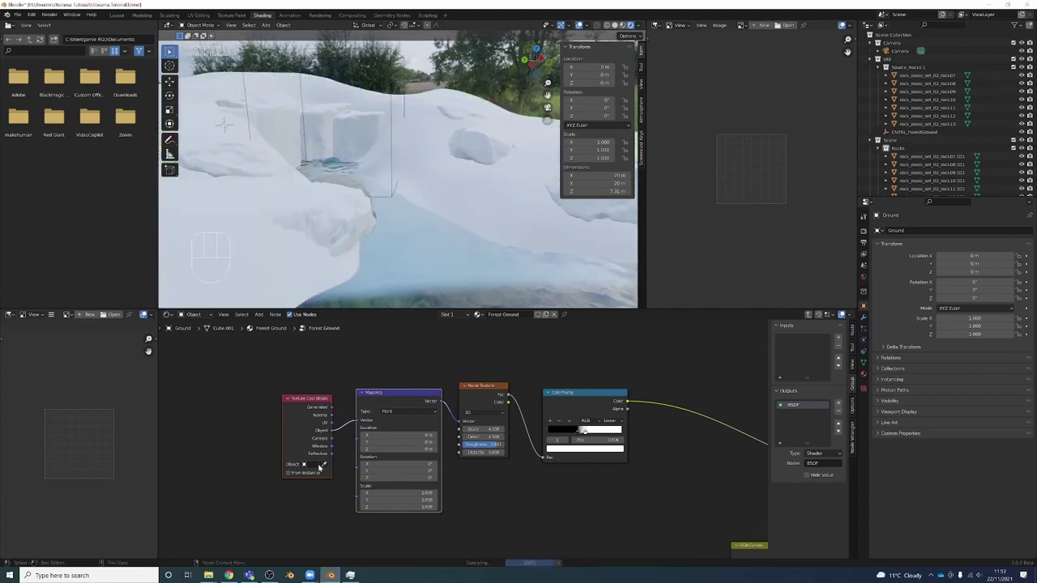
left_click(324, 467)
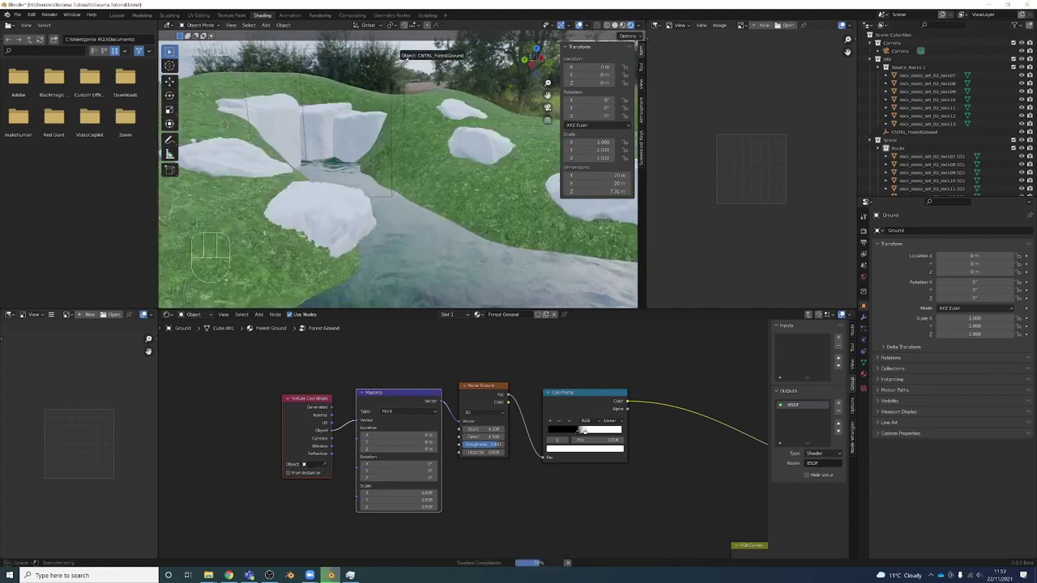
left_click(452, 155)
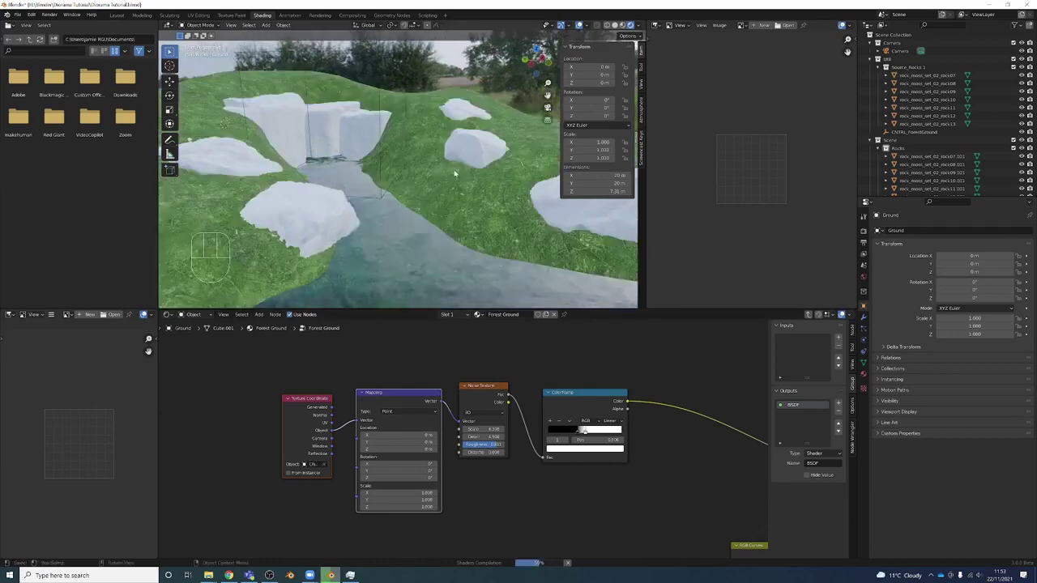
- Select rock_moss_set_02_rock10.001 on the far bank, then rotate it and move it toward the waterfall
scroll(427, 209, "down", 1)
middle_click_drag(426, 209, 456, 192)
scroll(407, 215, "down", 2)
left_click(460, 165)
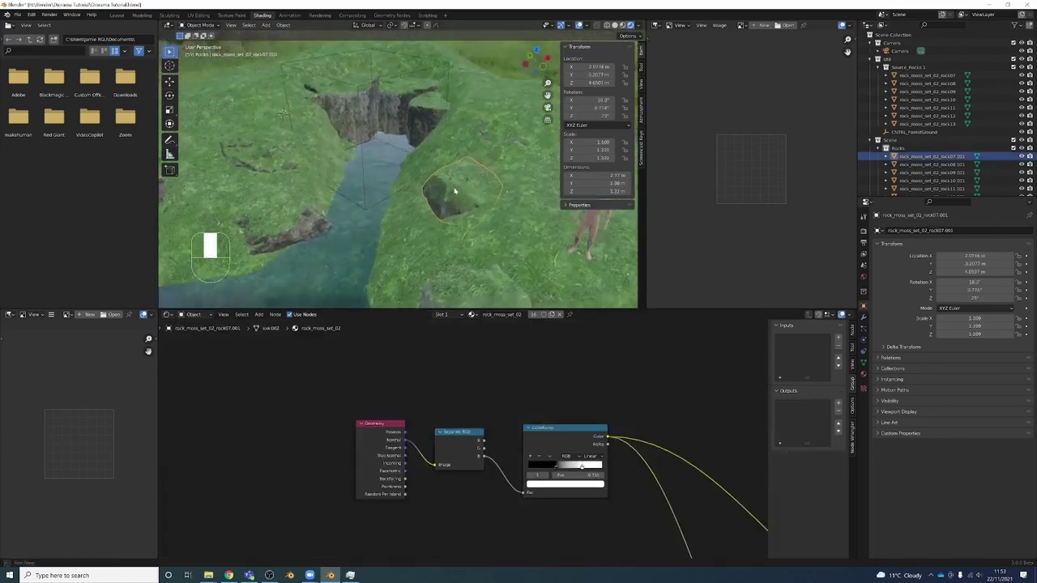
left_click(495, 152)
middle_click_drag(495, 152, 497, 144)
key("r")
key("g")
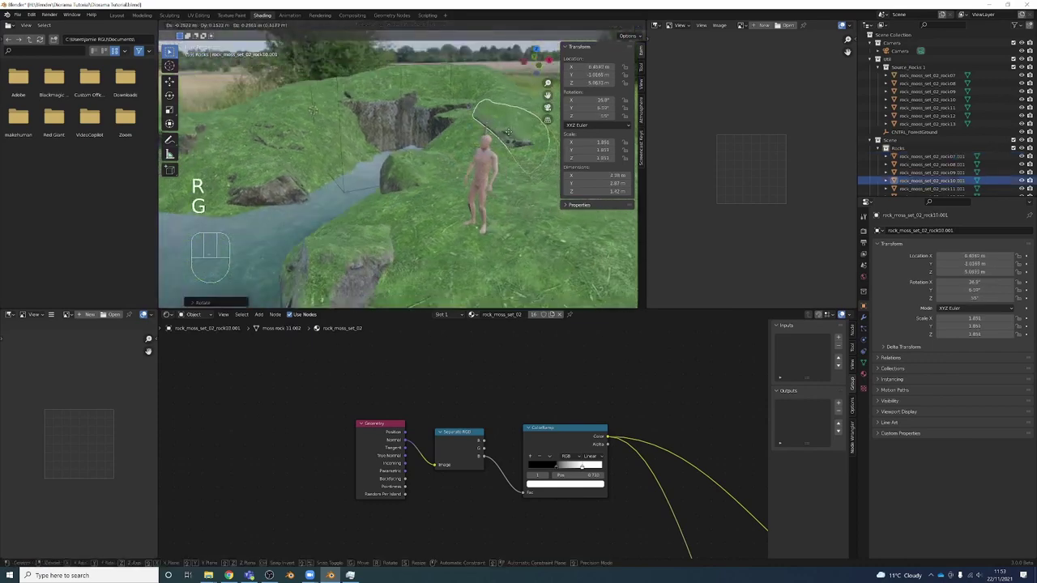
key("r")
left_click(491, 114)
middle_click_drag(492, 114, 517, 145)
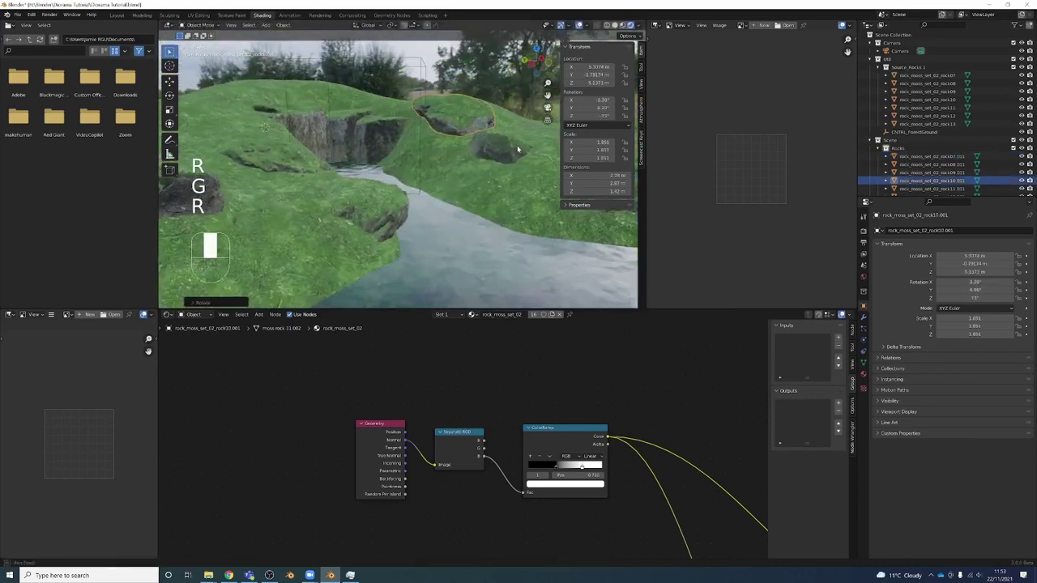
- Turn rock_moss_set_02_rock10.001 over and reposition it on the bank above the stream
key("r")
left_click(427, 119)
middle_click_drag(427, 119, 365, 123)
key("r")
key("g")
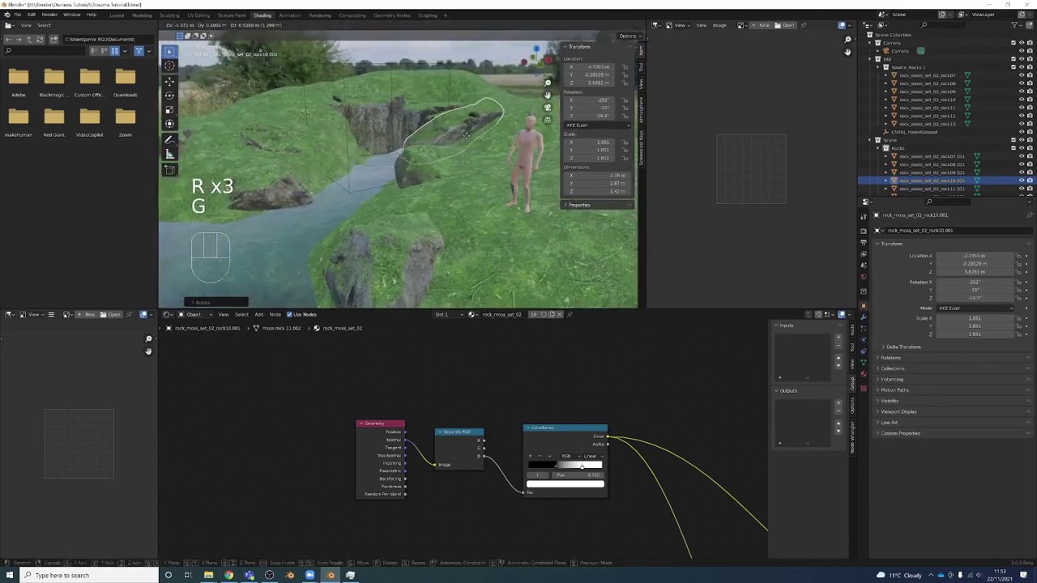
middle_click_drag(494, 146, 387, 214)
key("g")
left_click(452, 147)
key("r")
left_click(427, 162)
key("g")
left_click(465, 158)
key("g")
left_click(403, 159)
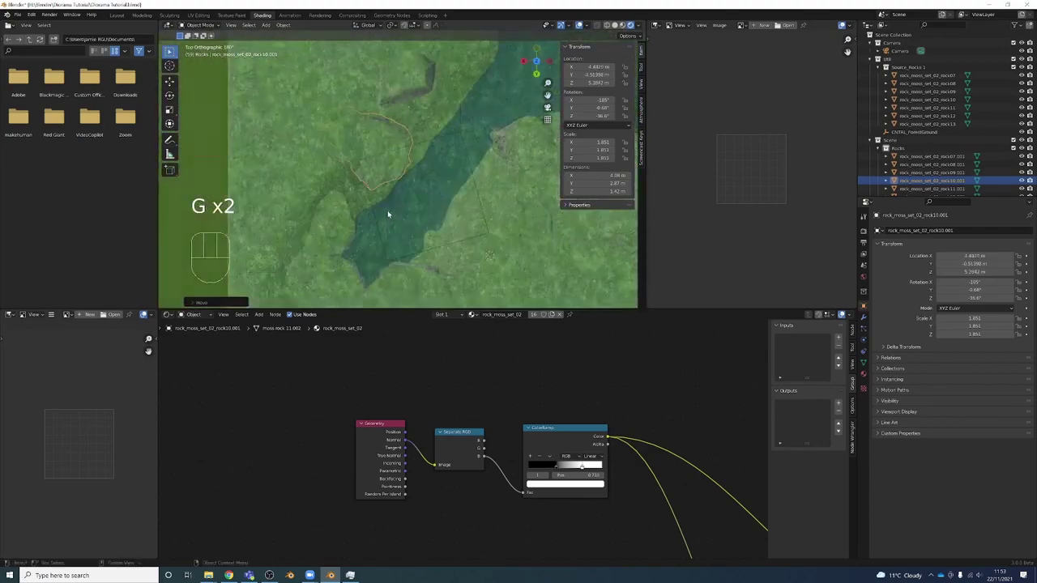
- Turn rock_moss_set_02_rock10.001 from above and shift it to the bank's edge beside the waterfall
key("r")
left_click(390, 113)
middle_click_drag(390, 113, 472, 144)
key("r")
key("g")
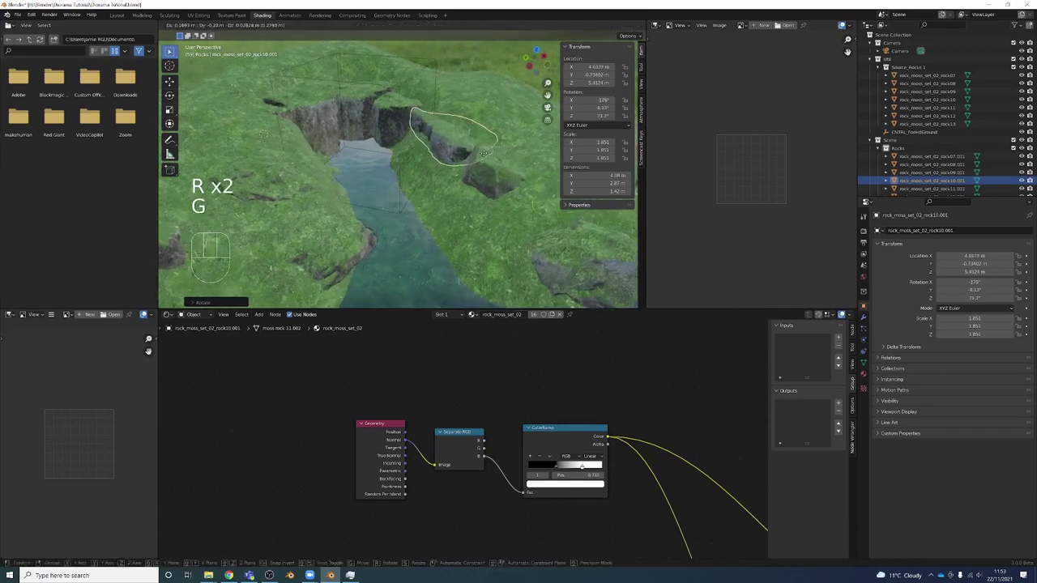
key("r")
left_click(475, 151)
key("g")
left_click(453, 153)
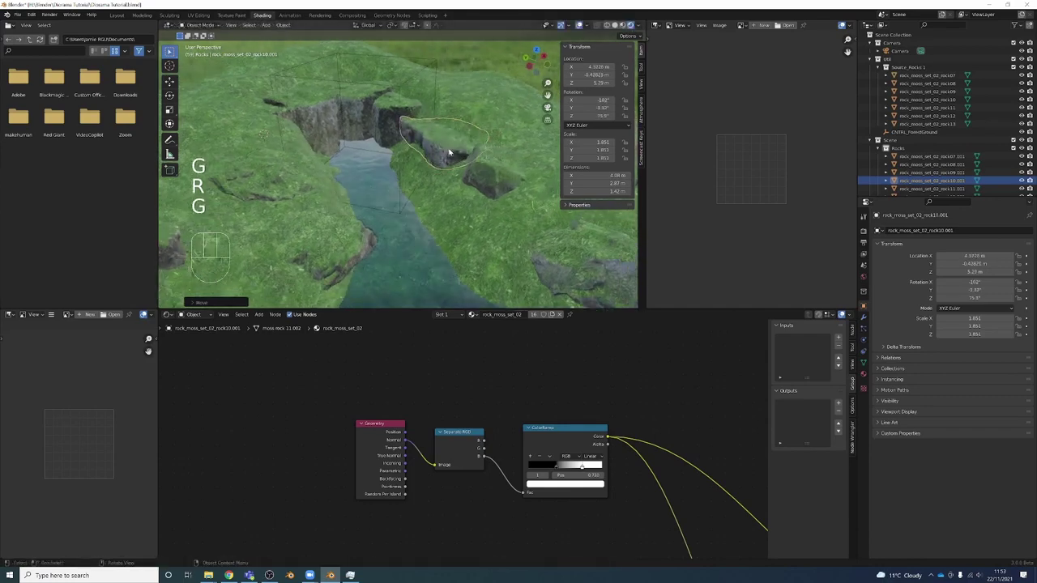
- Fine-tune the tilt of rock_moss_set_02_rock10.001 and move it down to the stream's edge in front of the waterfall
middle_click_drag(454, 153, 441, 139)
key("r")
key("r")
left_click(449, 144)
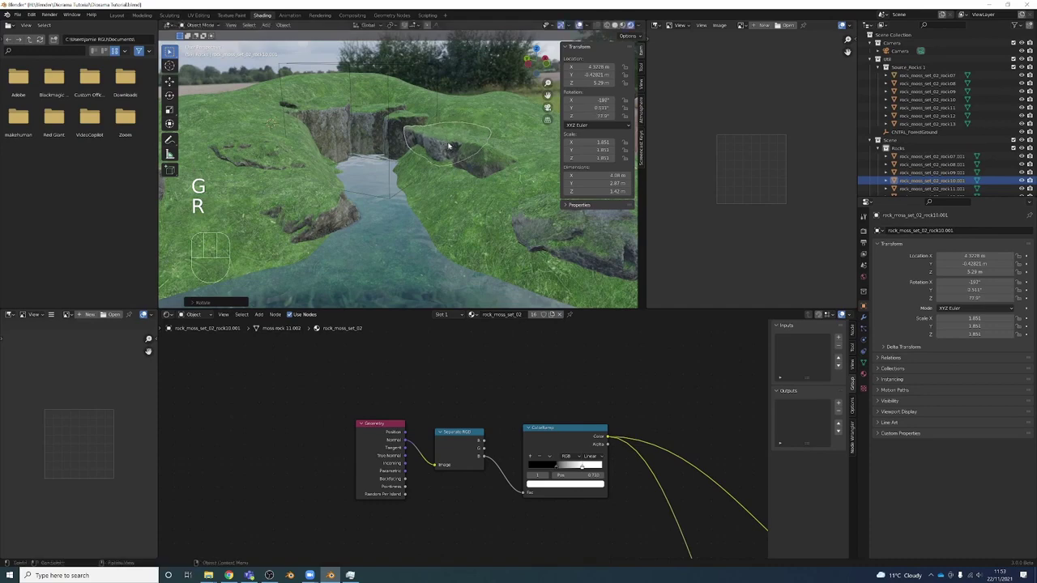
key("g")
left_click(429, 168)
- Select rock_moss_set_02_rock12.001 on the opposite bank, turn it about Z and move it toward the waterfall
middle_click_drag(387, 105, 197, 155)
left_click(259, 172)
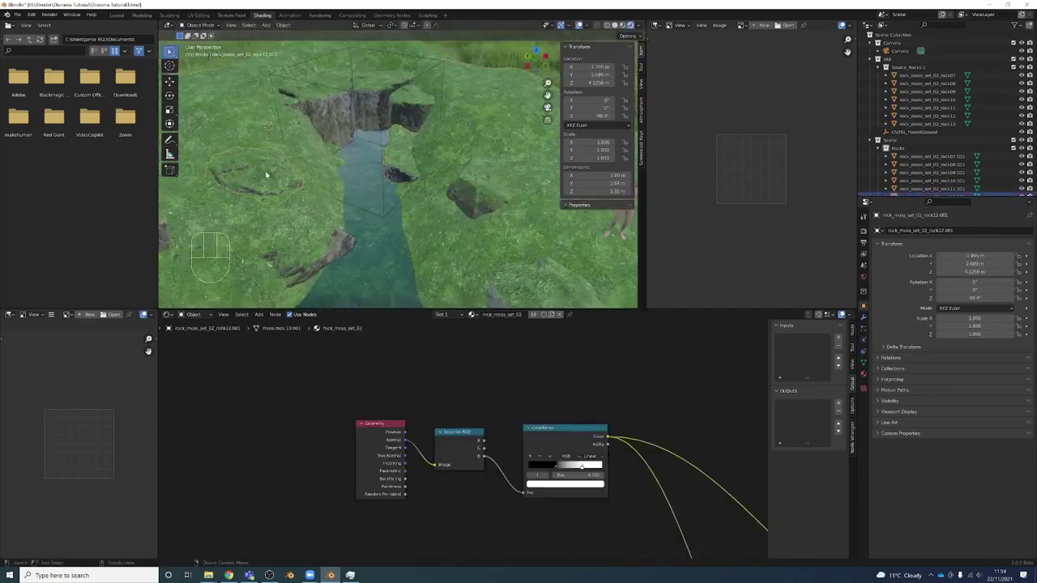
middle_click_drag(267, 174, 294, 206, "alt")
key("r")
left_click(299, 150)
key("g")
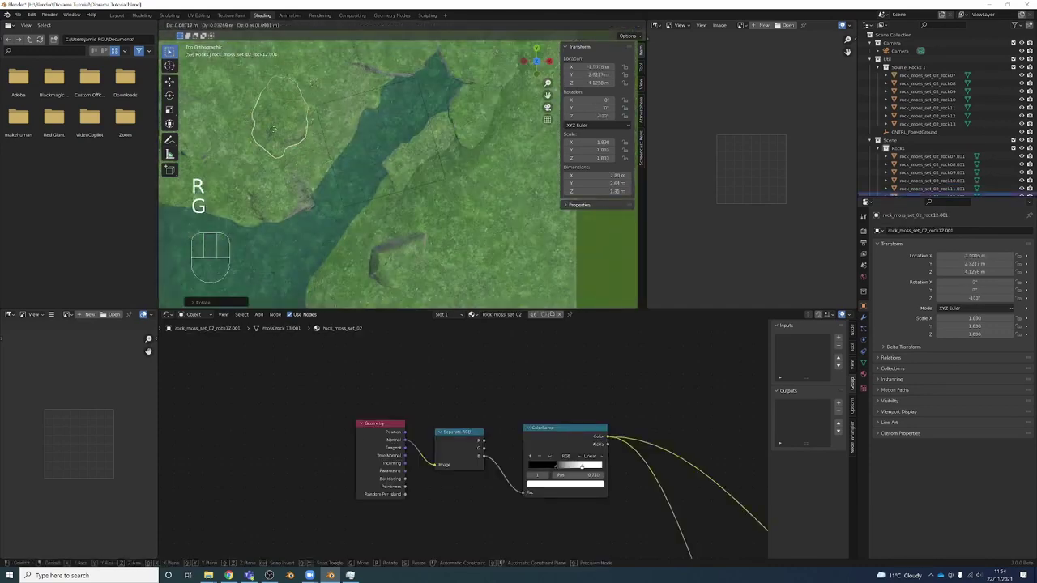
left_click(381, 132)
key("r")
left_click(366, 130)
- Lower rock_moss_set_02_rock12.001 toward the water beside the waterfall and tilt it slightly
mouse_move(365, 138)
middle_mouse_down()
mouse_move(368, 113)
mouse_move(379, 128)
middle_mouse_up()
key("Tab")
key("Tab")
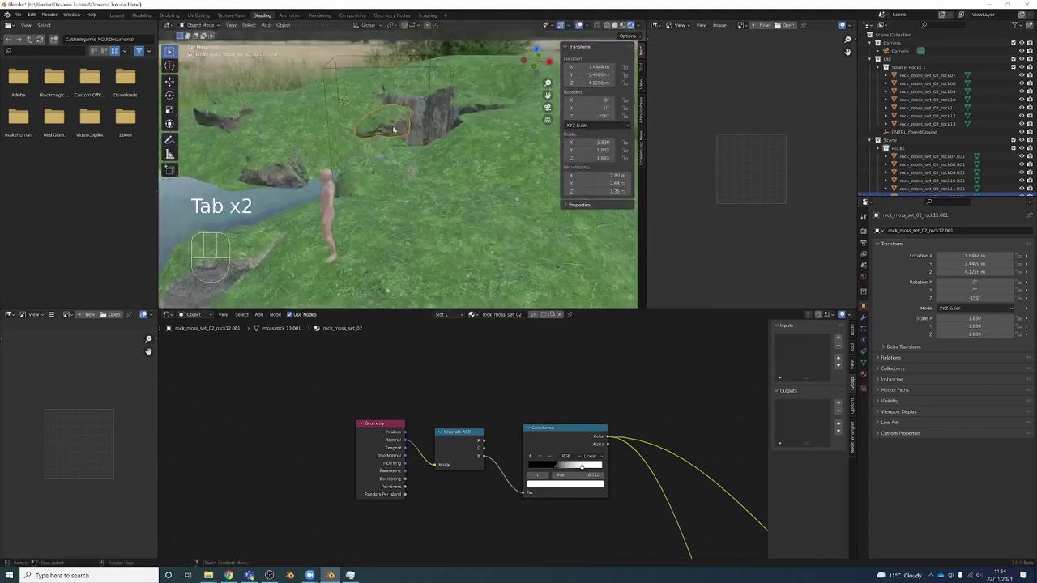
key("g")
left_click(391, 146)
middle_click_drag(391, 145, 386, 174)
key("r")
left_click(416, 143)
key("Tab")
scroll(379, 153, "up", 4)
key("Tab")
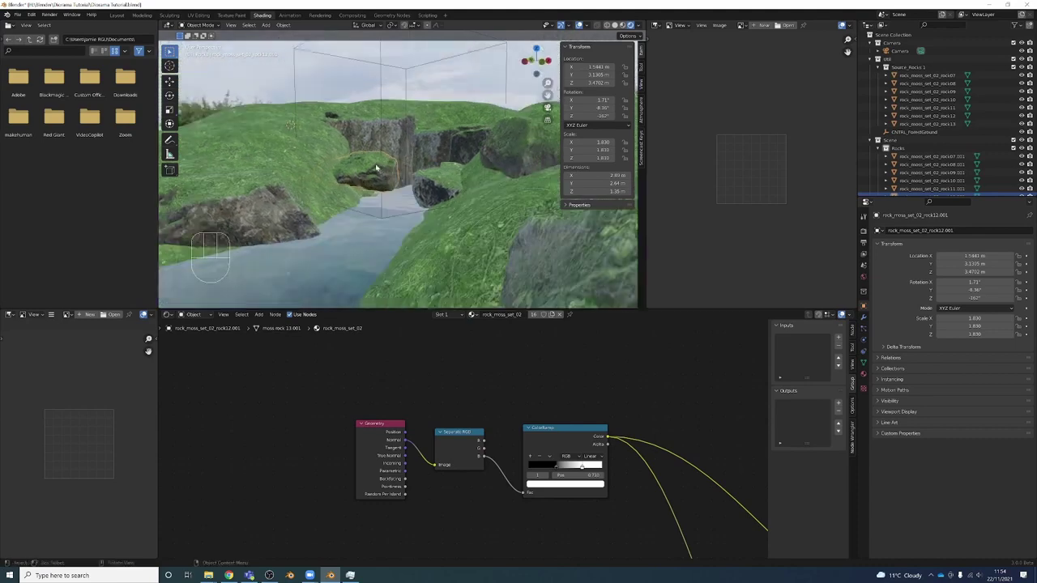
- Enter Edit Mode on rock_moss_set_02_rock12.001 and select the faces on its underside
scroll(379, 184, "up", 2)
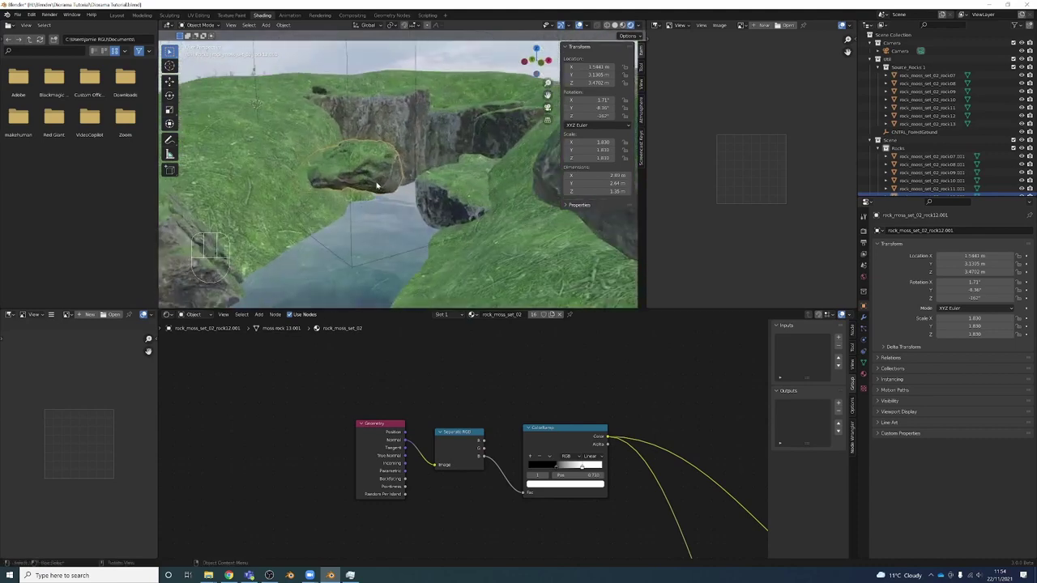
key("Tab")
mouse_move(172, 56)
left_mouse_down()
mouse_move(202, 103)
mouse_move(203, 70)
left_mouse_up()
middle_click_drag(389, 203, 386, 200)
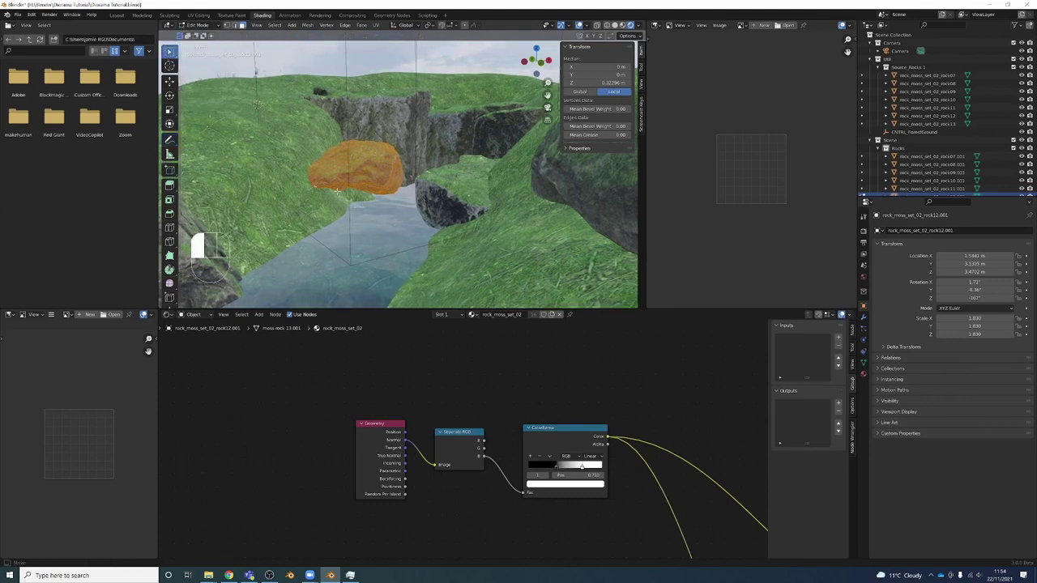
left_click_drag(388, 198, 372, 196)
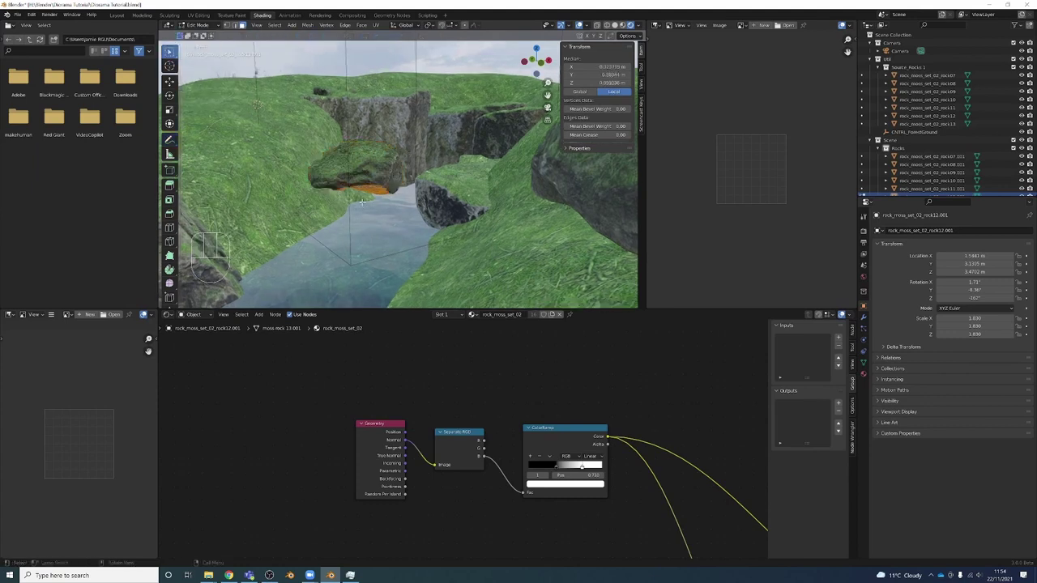
- Enable proportional editing with Smooth falloff and pull the rock's underside down to the water, then return to Object Mode
left_click(476, 26)
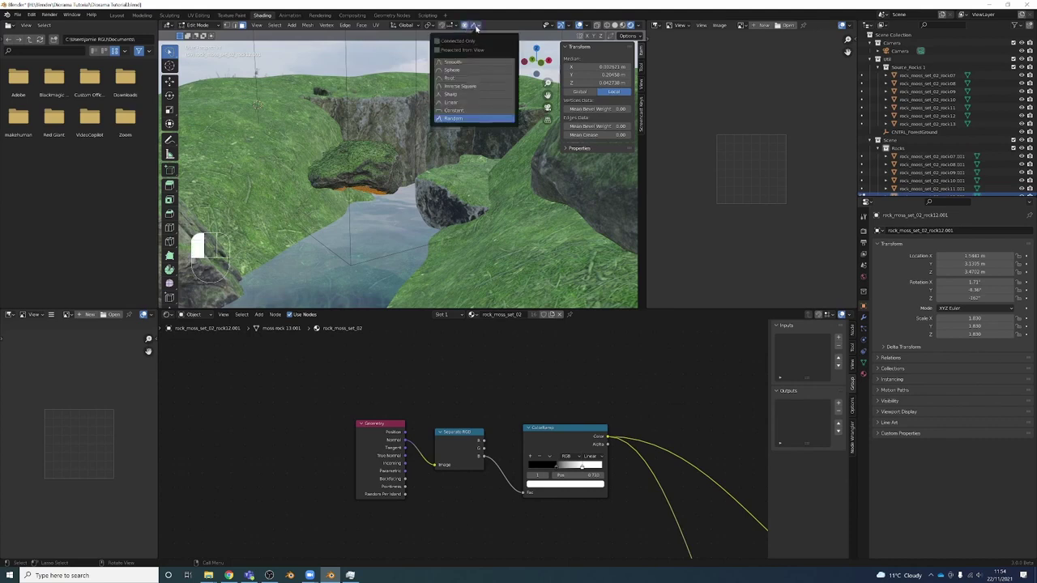
left_click(451, 62)
key("g")
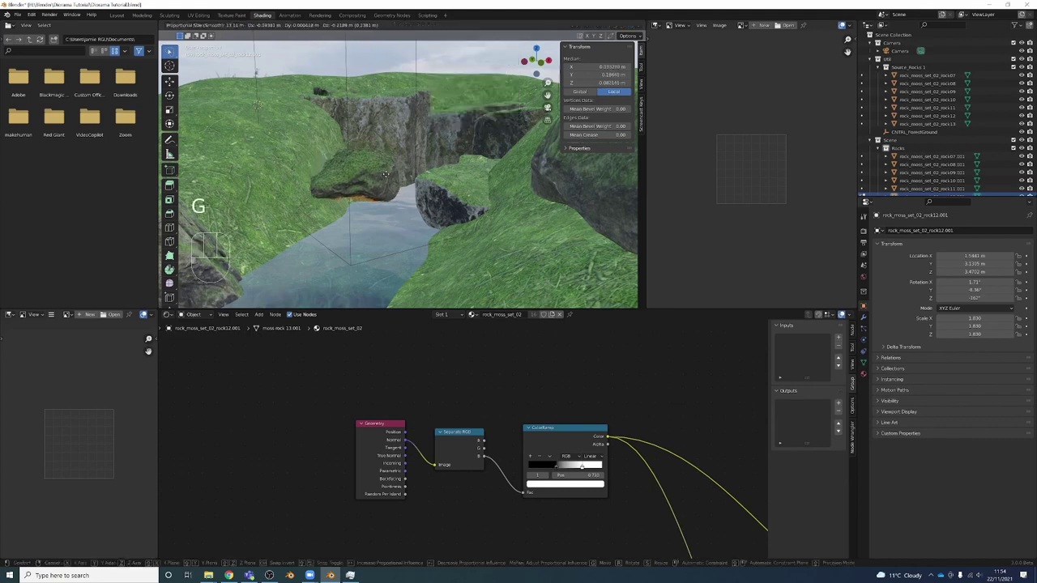
scroll(388, 189, "up", 10)
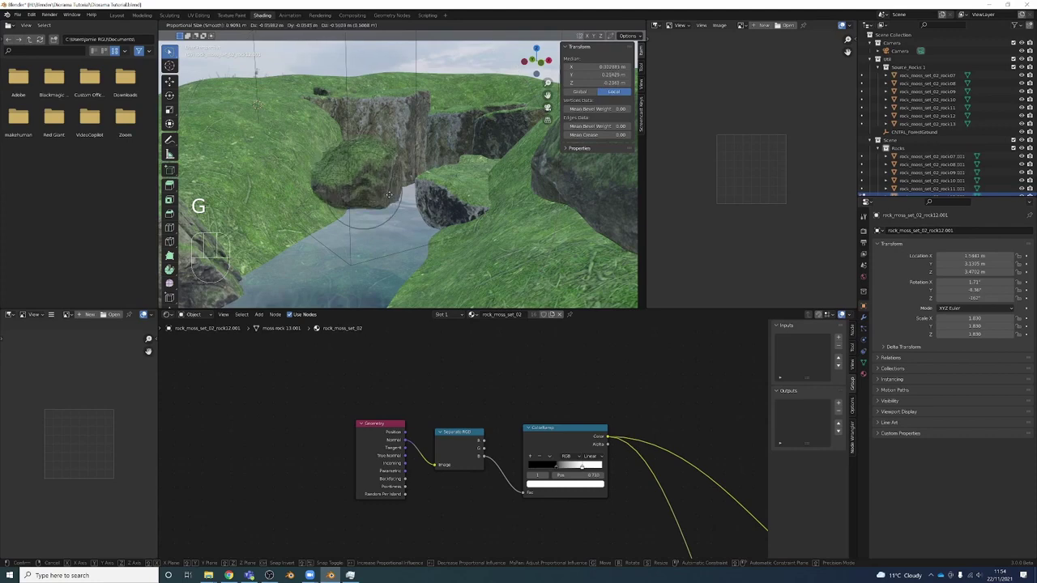
left_click(388, 191)
middle_click_drag(388, 191, 400, 118)
key("Tab")
- Move rock_moss_set_02_rock12.001 against the bank beside the waterfall and adjust its rotation
key("g")
left_click(409, 135)
key("r")
left_click(426, 112)
scroll(398, 132, "up", 1)
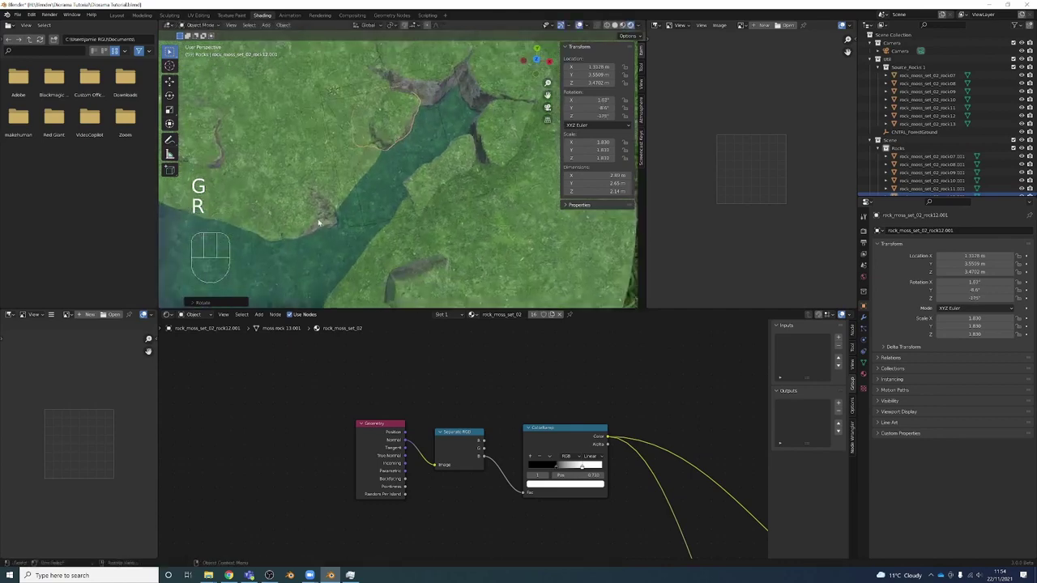
- Select rock_moss_set_02_rock08.001 at the stream's bend, rotate it and move it upstream along the bank near the waterfall
left_click(319, 218)
key("r")
left_click(317, 207)
key("g")
left_click(396, 147)
middle_click_drag(395, 154, 395, 89)
middle_click_drag(421, 185, 337, 185)
key("r")
left_click(393, 164)
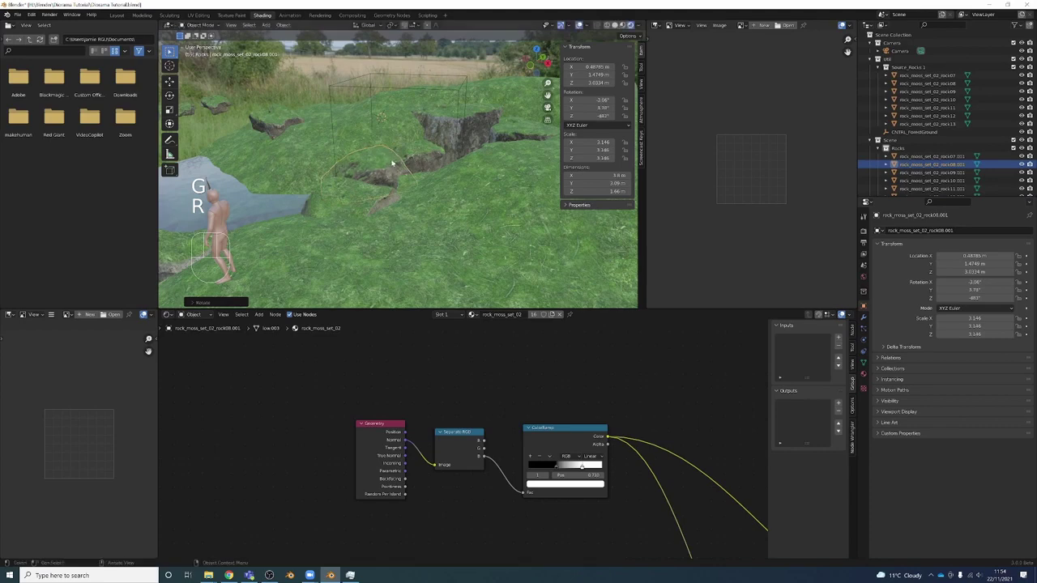
- Scale rock_moss_set_02_rock08.001 on the bank near the waterfall down to about 2.619
middle_click_drag(394, 164, 411, 183)
key("s")
left_click(409, 185)
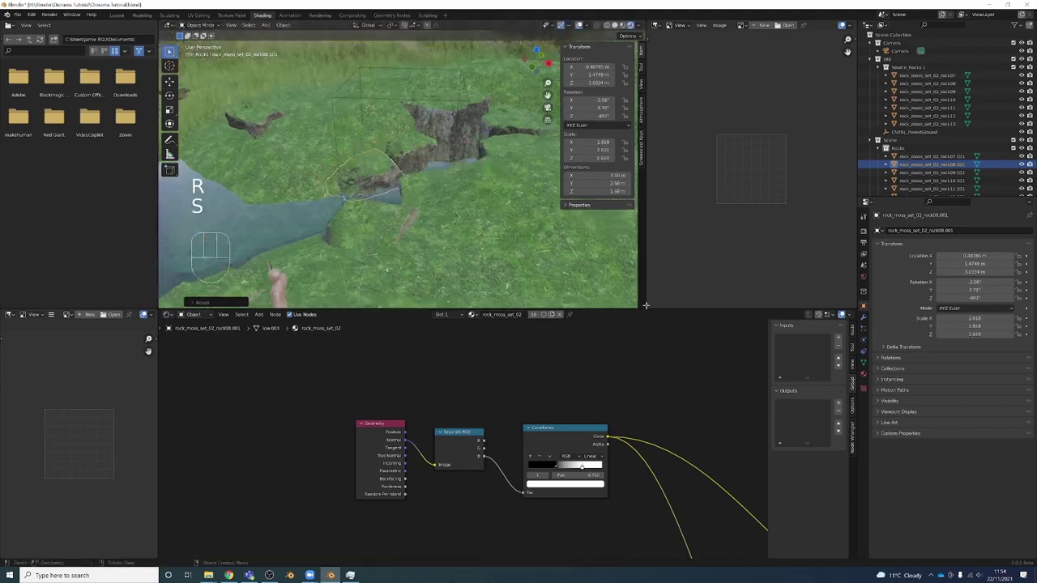
- Display the forest stream photo Reference.jpg in the image editor beside the 3D view
left_click(678, 27)
left_click(743, 26)
type("re")
key("Return")
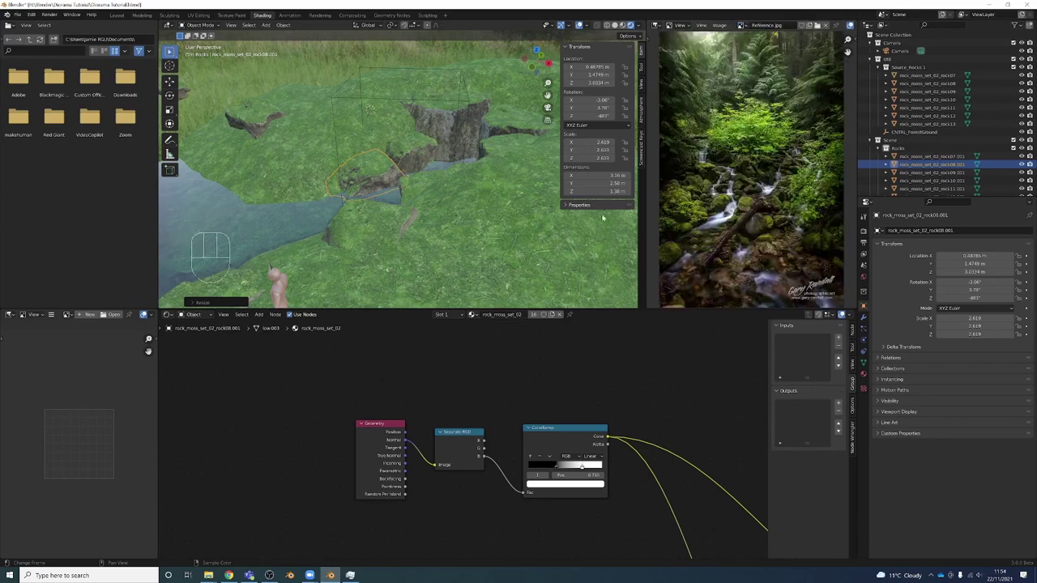
- Rotate rock_moss_set_02_rock08.001, scale it down further and move it to the stream's edge
middle_click_drag(405, 195, 385, 184)
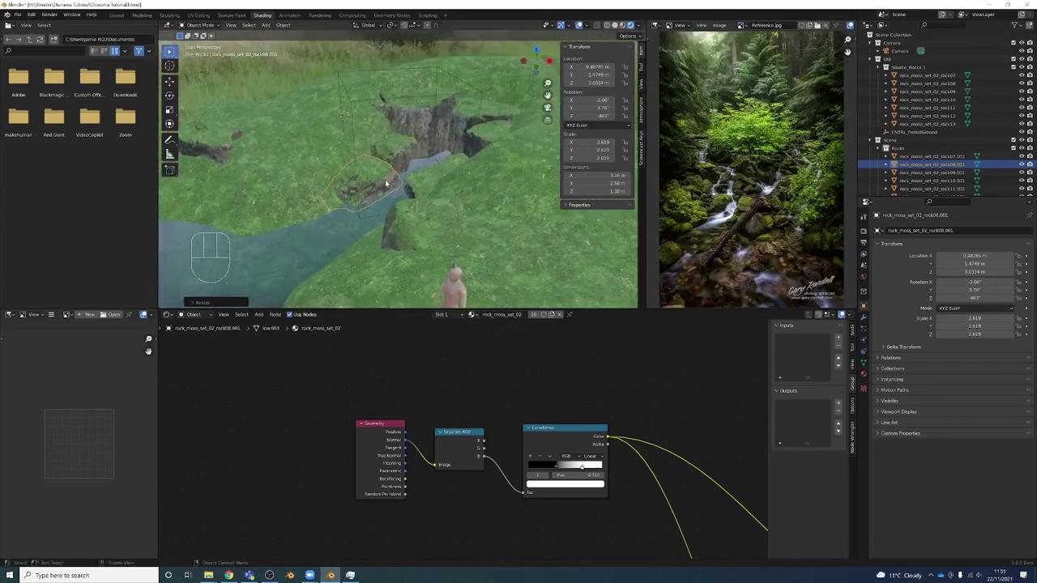
key("r")
key("r")
key("s")
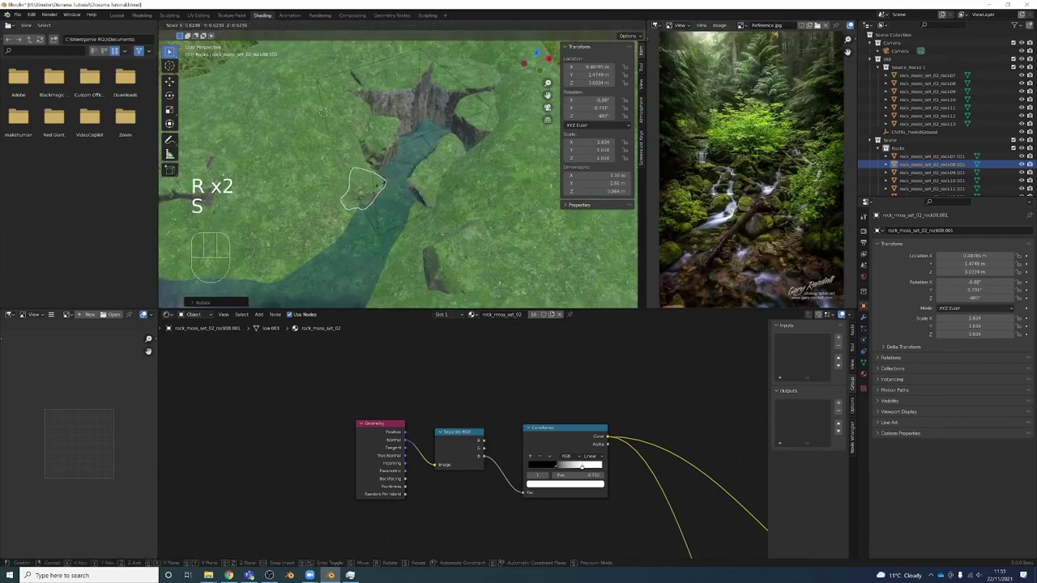
key("g")
left_click(375, 185)
- Duplicate rock_moss_set_02_rock08.001, rotate the copy and move it downstream along the same bank
mouse_move(375, 186)
middle_mouse_down()
mouse_move(368, 161)
mouse_move(393, 187)
mouse_move(338, 194)
mouse_move(368, 208)
mouse_move(354, 192)
mouse_move(362, 175)
mouse_move(371, 230)
mouse_move(322, 217)
mouse_move(351, 203)
mouse_move(345, 181)
mouse_move(350, 216)
mouse_move(365, 175)
middle_mouse_up()
key("shift+d")
key("r")
key("g")
- In Edit Mode, select the duplicated rock's whole mesh, move and rotate it, and return to Object Mode
key("r")
left_click(353, 207)
key("Tab")
key("Tab")
key("Tab")
key("a")
key("g")
left_click(348, 203)
- Rotate the small rocks on this bank and move them until they sit along the water's edge
key("r")
left_click(368, 202)
key("Tab")
key("r")
left_click(368, 202)
- Select the mossy rock on the stream's opposite bank and adjust its position and rotation
key("r")
- Shift the opposite bank's rocks closer to the waterfall and rotate them to follow the channel
key("r")
left_click(344, 220)
key("r")
left_click(362, 193)
key("g")
left_click(352, 223)
left_click(349, 199)
key("g")
left_click(346, 183)
key("g")
left_click(347, 208)
left_click(464, 187)
key("Tab")
key("Tab")
key("g")
key("r")
key("r")
key("g")
left_click(460, 179)
middle_click_drag(438, 187, 486, 243)
left_click(486, 243)
key("g")
key("g")
key("r")
left_click(437, 195)
key("g")
middle_click_drag(438, 194, 418, 184)
key("g")
left_click(404, 164)
key("r")
left_click(416, 161)
- Place rock_moss_set_02_rock13.004 in the ground behind the top of the waterfall and tilt it slightly
left_click(399, 163)
middle_click_drag(423, 100, 429, 142, "shift")
left_click(430, 157)
key("g")
left_click(427, 136)
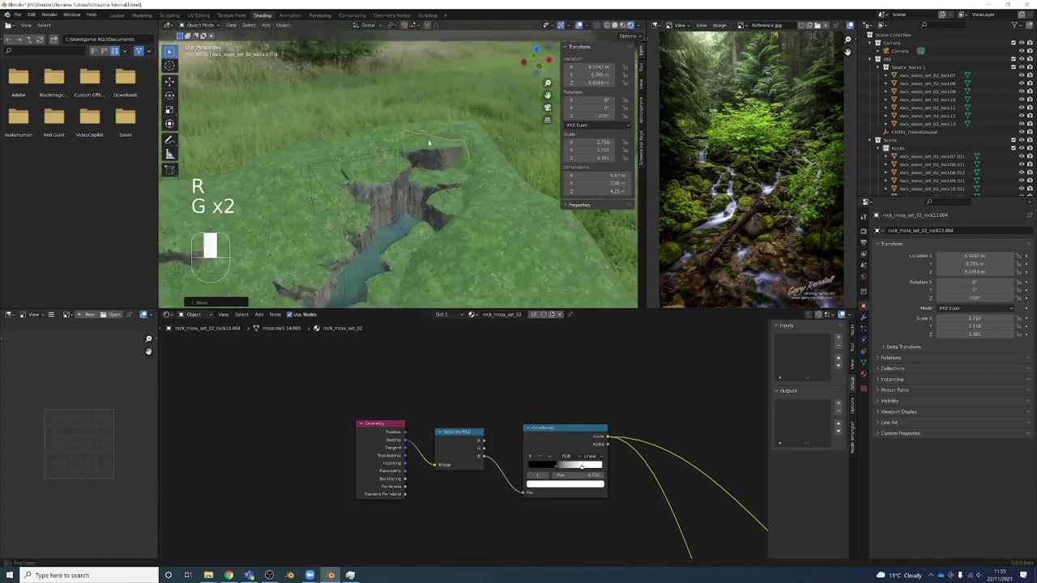
key("r")
key("g")
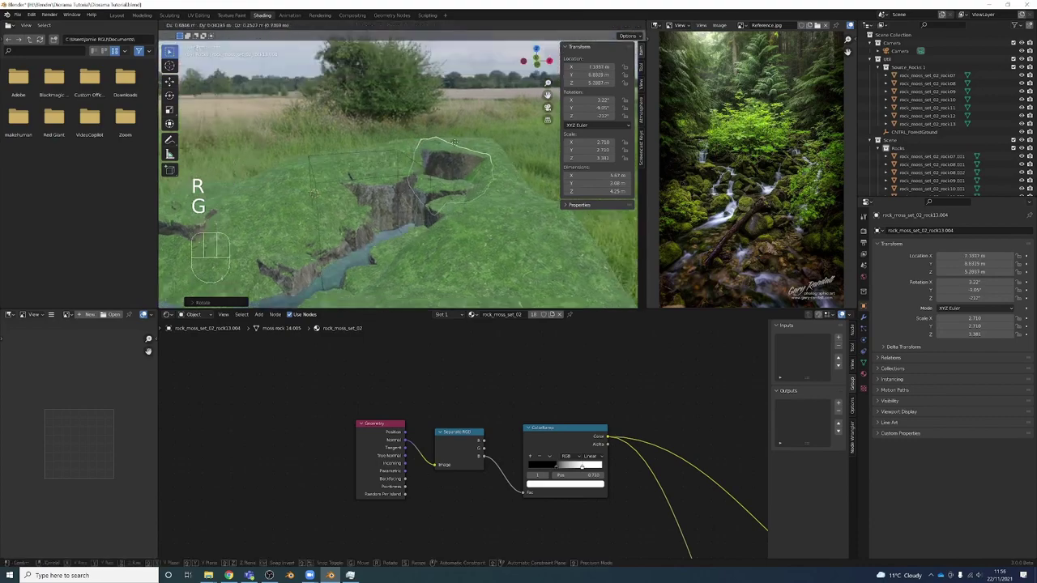
mouse_move(484, 166)
middle_mouse_down()
mouse_move(496, 172)
mouse_move(478, 157)
mouse_move(459, 162)
mouse_move(516, 178)
mouse_move(467, 162)
mouse_move(456, 173)
mouse_move(474, 166)
middle_mouse_up()
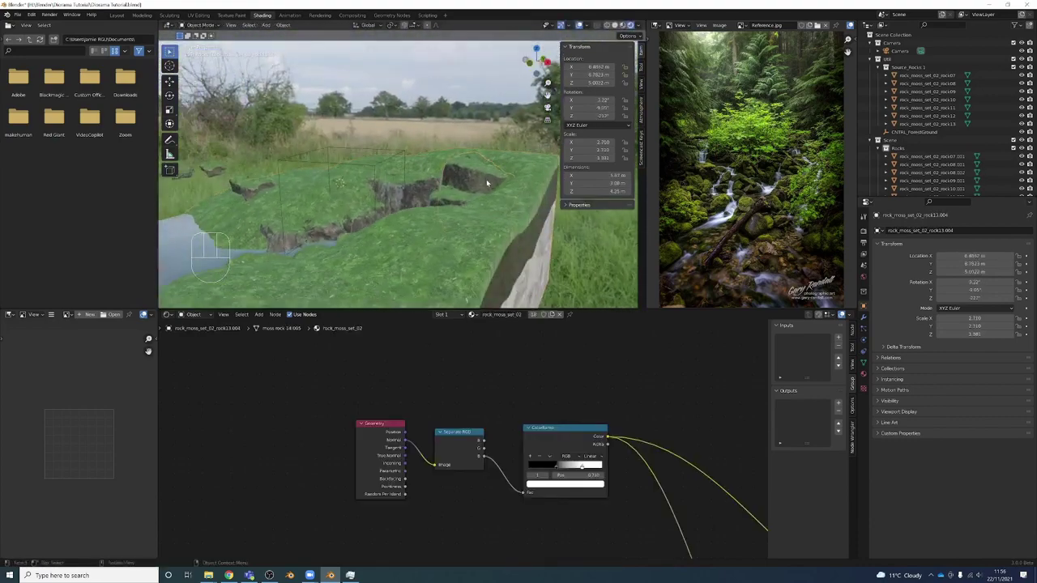
- Raise rock_moss_set_02_rock13.004 into a ledge above the waterfall and refine its rotation
key("g")
key("r")
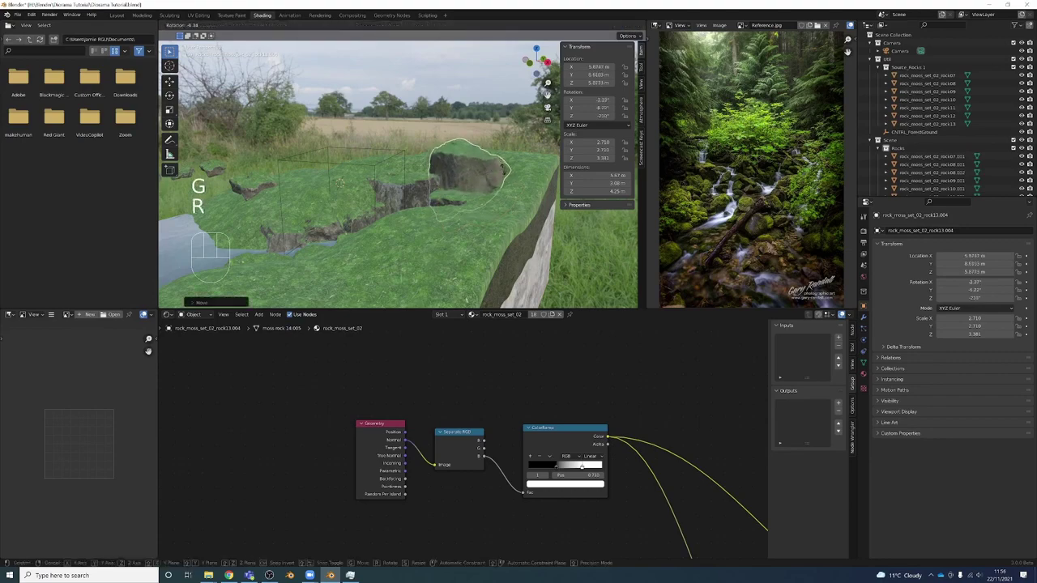
left_click(503, 168)
key("g")
left_click(499, 172)
middle_click_drag(499, 173, 450, 197)
key("g")
left_click(482, 148)
- In Edit Mode, pull the lower part of rock_moss_set_02_rock13.004's mesh slightly, then return to Object Mode
key("Tab")
left_click(480, 245)
key("g")
left_click(476, 248)
key("Tab")
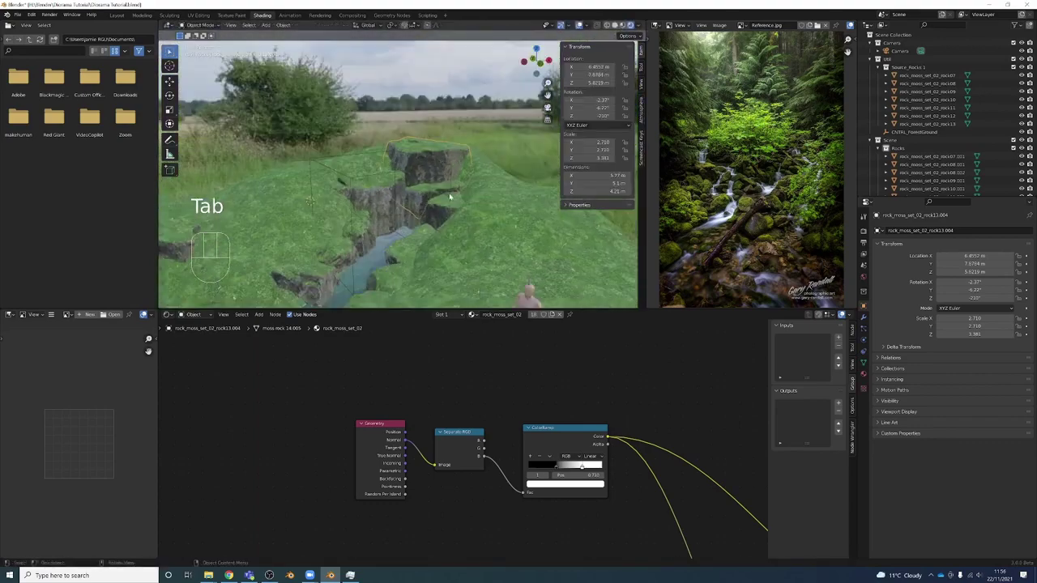
- Select rock_moss_set_02_rock11.001 beside the stream and adjust its position and rotation
key("r")
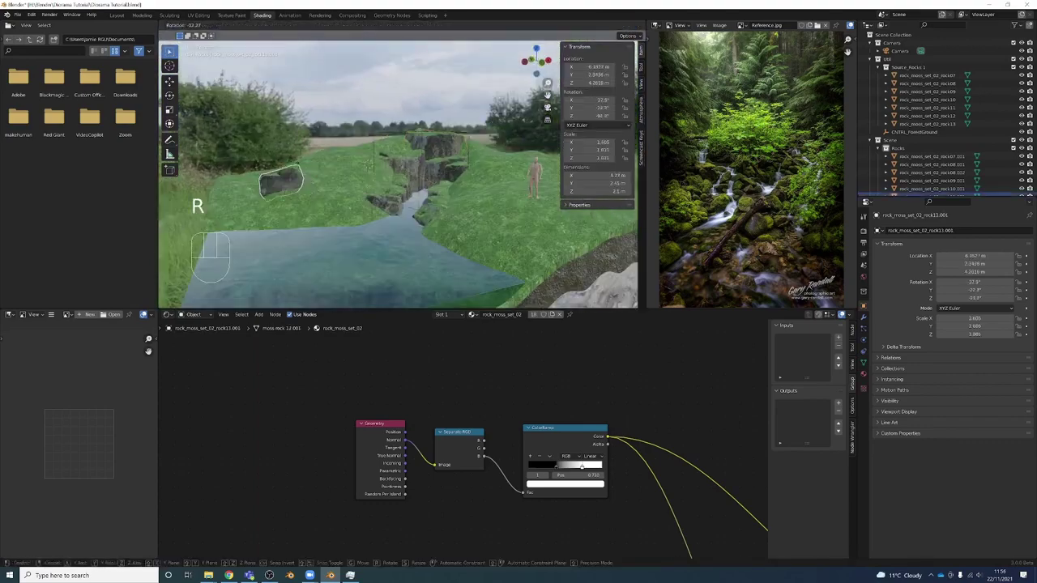
key("g")
left_click(385, 188)
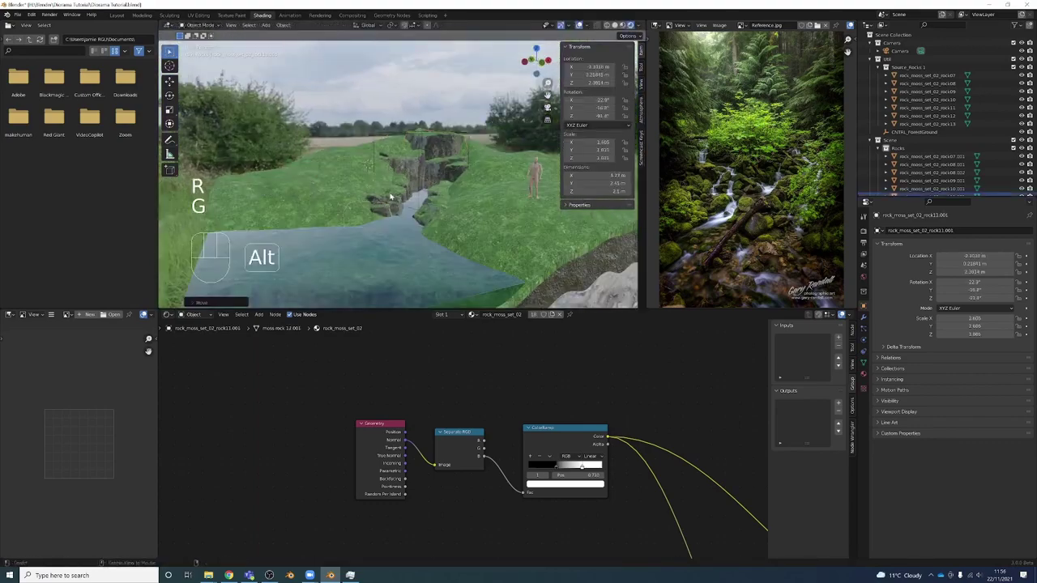
middle_click_drag(390, 196, 381, 142, "alt")
key("r")
left_click(365, 182)
- Move rock_moss_set_02_rock11.001 to the bank where the stream meets the pond and rotate it to fit
key("g")
left_click(354, 195)
key("r")
left_click(364, 217)
middle_click_drag(373, 177, 404, 184, "shift")
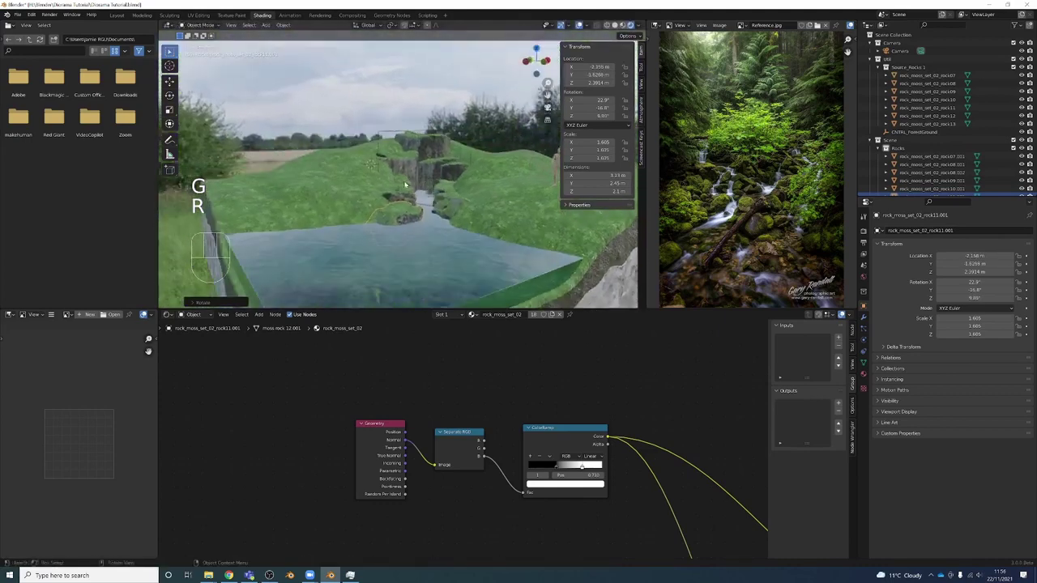
middle_click_drag(305, 164, 312, 186, "shift")
key("g")
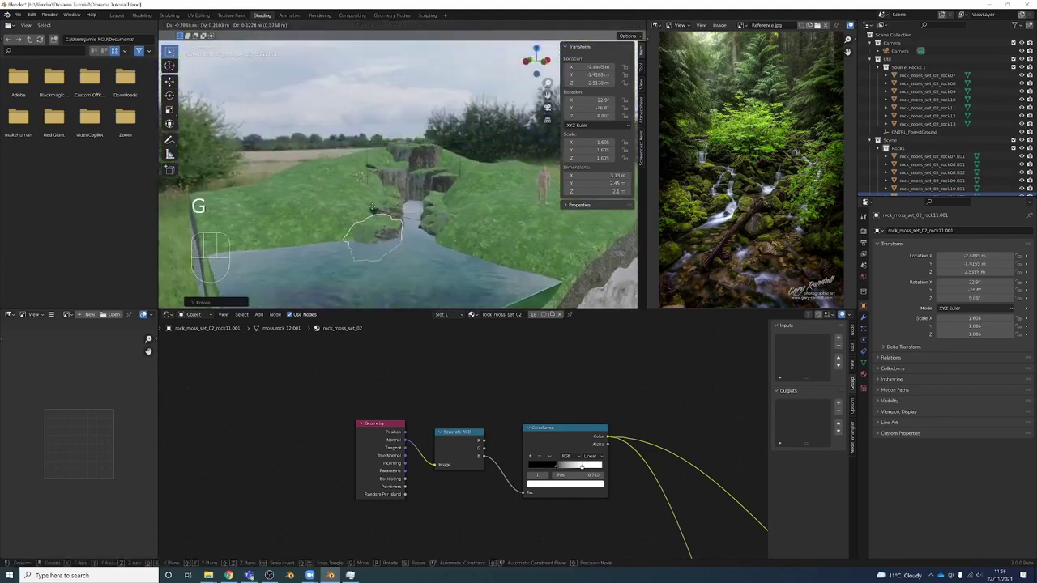
left_click(340, 158)
- Select the Ground object and switch it to Sculpt Mode
middle_click_drag(345, 148, 340, 171)
key("Tab")
key("Tab")
left_click(332, 169)
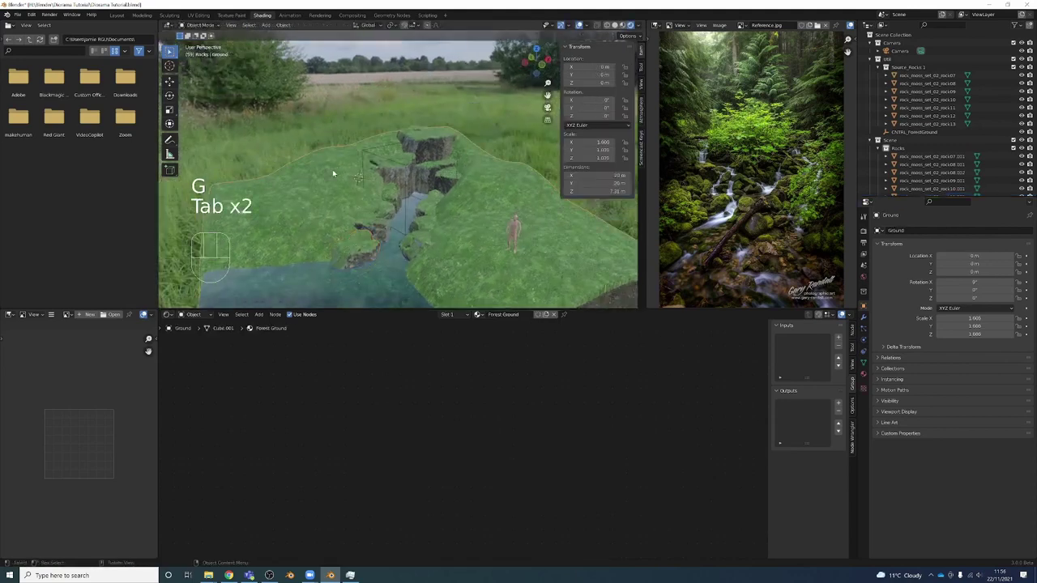
key("ctrl+Tab")
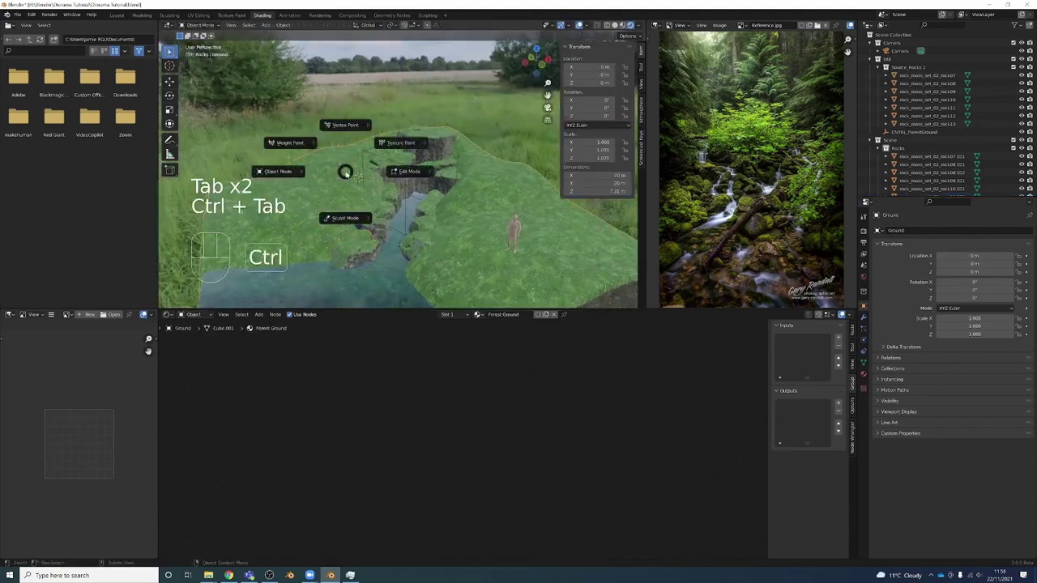
left_click(343, 218)
- Sculpt the terrain beside the stream with the Draw brush and reshape the banks with the Grab brush
middle_click_drag(344, 144, 344, 189)
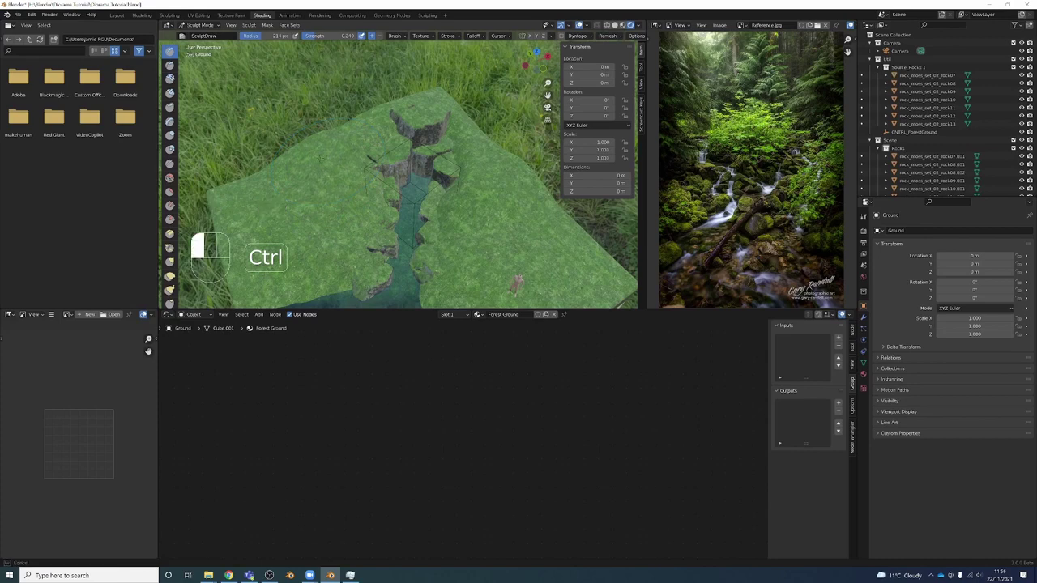
left_click_drag(321, 158, 321, 162, "ctrl")
middle_click_drag(321, 162, 324, 148)
mouse_move(275, 173)
middle_mouse_down()
mouse_move(322, 191)
mouse_move(372, 183)
mouse_move(326, 172)
middle_mouse_up()
key("g")
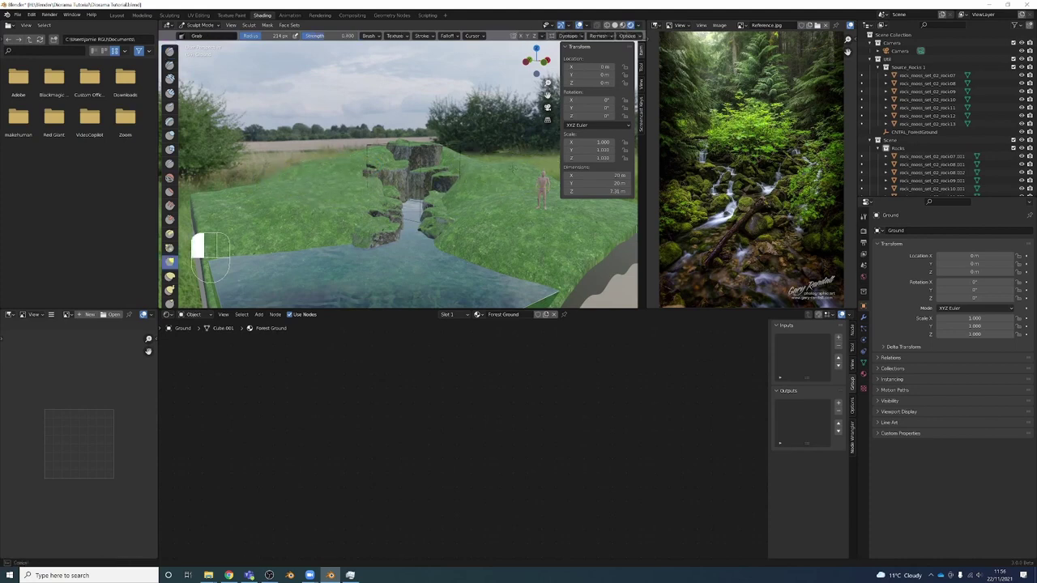
middle_click_drag(544, 207, 443, 180, "shift")
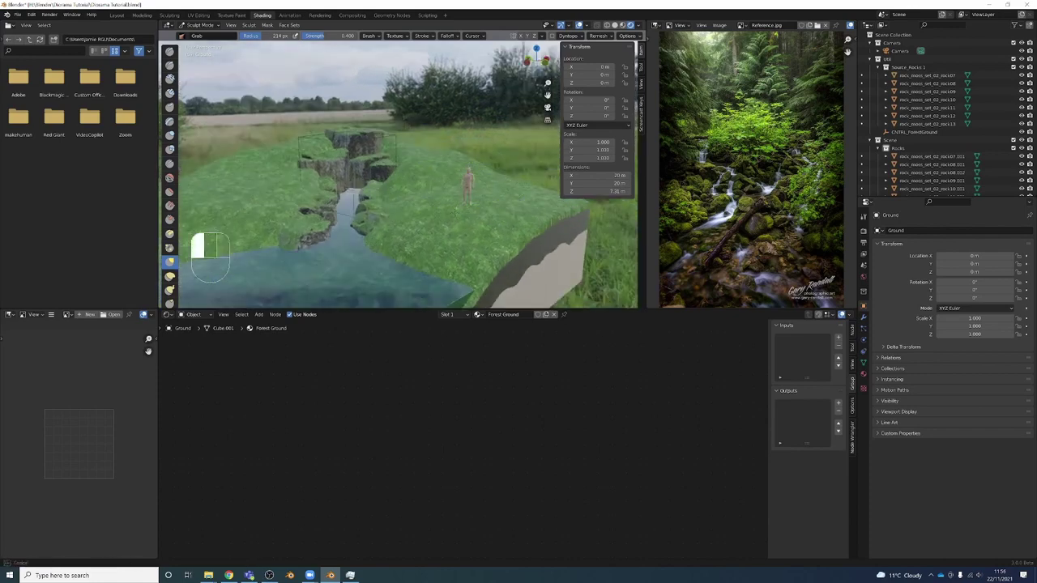
- Return to Object Mode and place a rotated copy of rock_moss_set_02_rock13.004 along the bank beside the waterfall
key("Tab")
- Select Ground, enter Sculpt Mode and reshape the terrain around the new rock with the Grab brush
key("Tab")
key("ctrl+Tab")
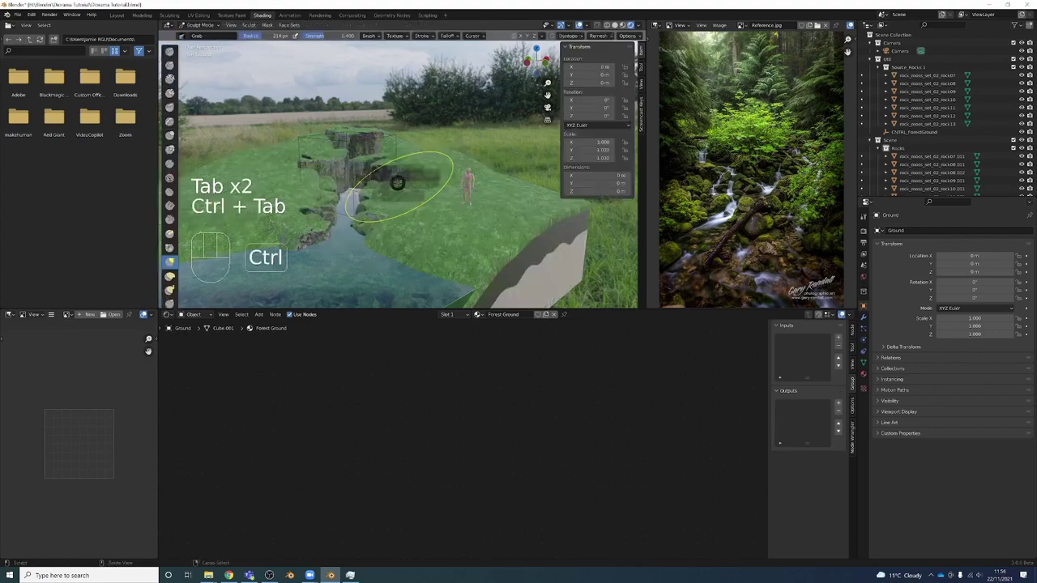
left_click(364, 154)
left_click(373, 159)
middle_click_drag(369, 129, 365, 97, "alt")
key("r")
key("g")
key("g")
middle_click_drag(356, 162, 367, 164)
scroll(367, 164, "up", 3)
left_click(277, 184)
key("Tab")
key("Tab")
key("ctrl+Tab")
middle_click_drag(277, 184, 407, 248, "shift")
key("ctrl+Tab")
left_click(406, 292)
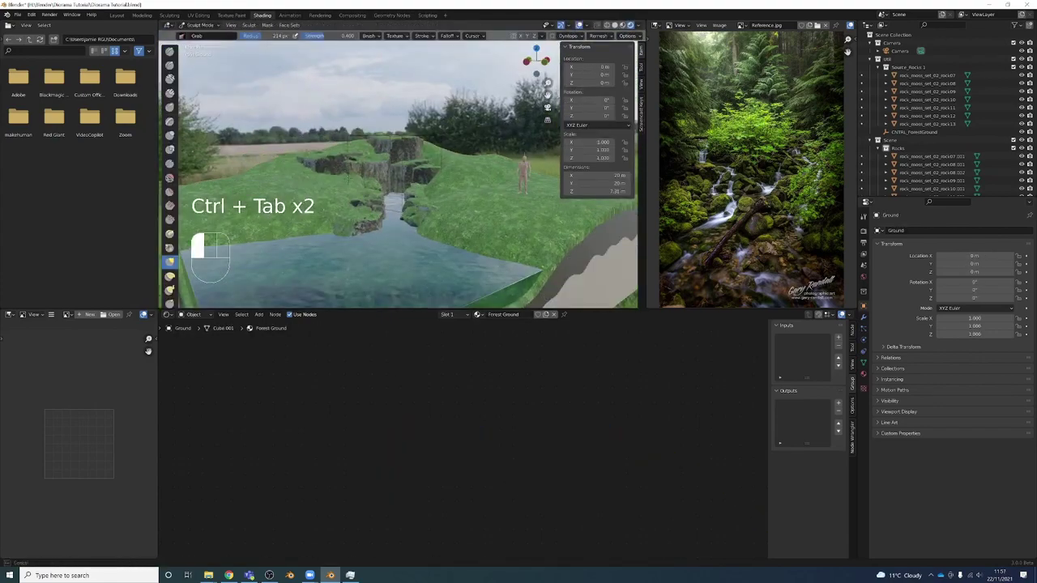
middle_click_drag(464, 175, 514, 247)
- In Object Mode, duplicate rock_moss_set_02_rock13.005, rotate the copy and place it farther along the same bank
key("ctrl+Tab")
left_click(344, 174)
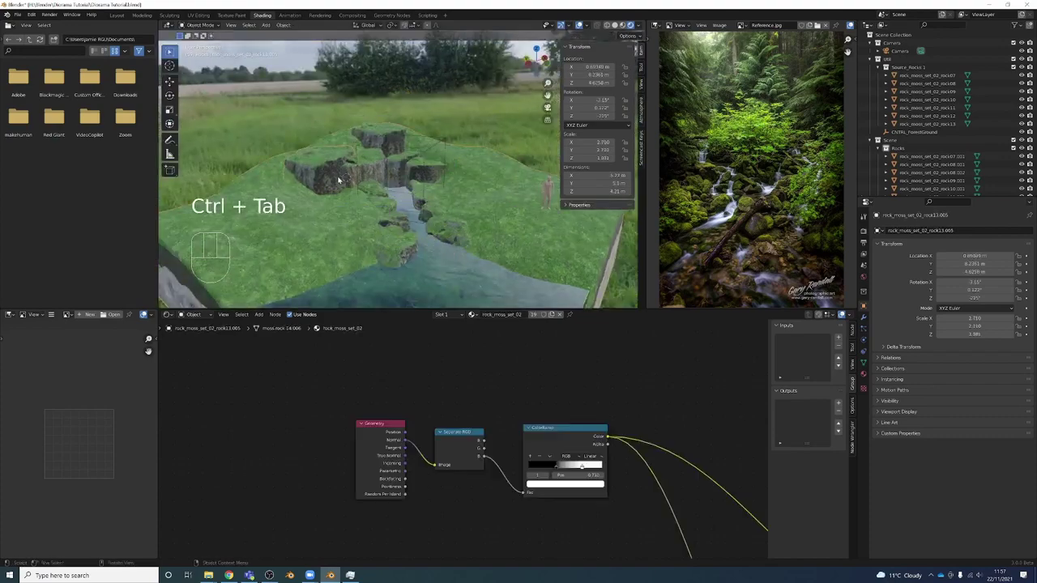
key("shift+d")
key("r")
key("g")
key("r")
key("g")
left_click(366, 188)
- Duplicate another mossy rock, rotate and scale the copy, and place it along the stream bank
middle_click_drag(366, 188, 401, 233)
key("shift+d")
key("r")
key("r")
key("r")
key("s")
key("g")
key("r")
left_click(401, 233)
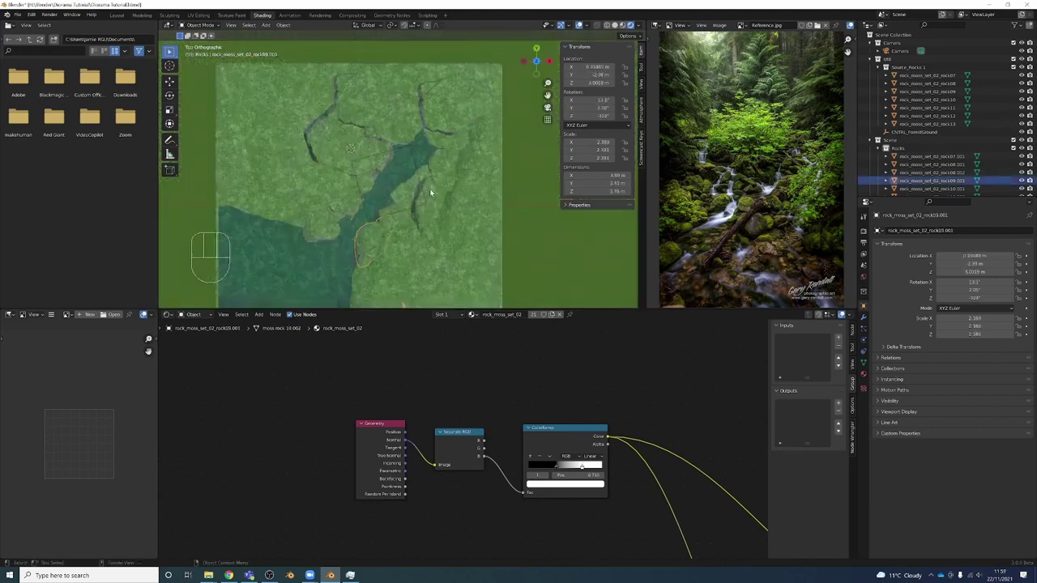
- Duplicate rock_moss_set_02_rock09.001, then rotate, scale and move the copy to the bank at the stream's mouth
middle_click_drag(431, 192, 302, 545)
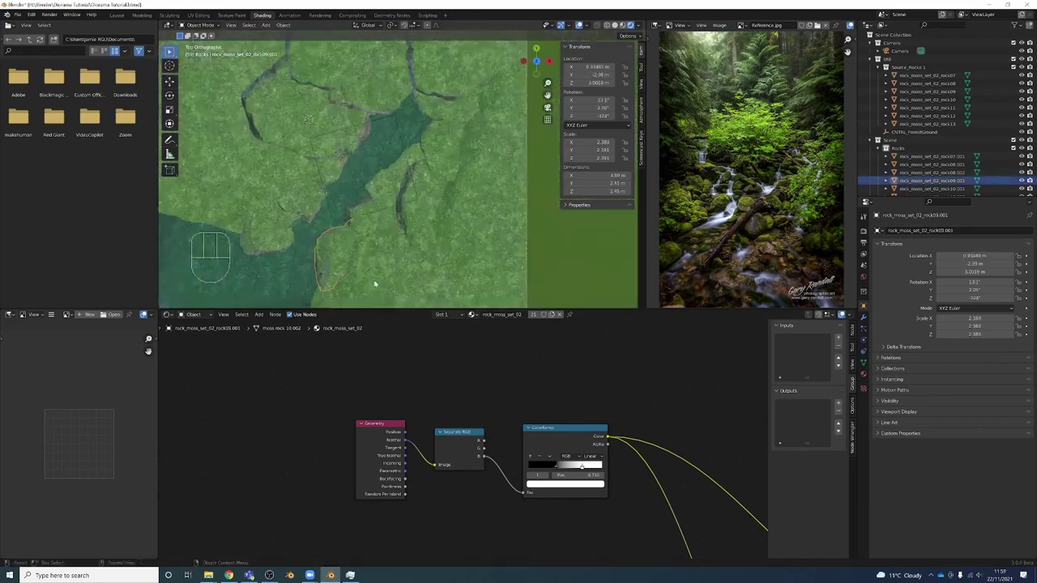
key("shift+f")
key("shift+d")
key("r")
key("g")
key("r")
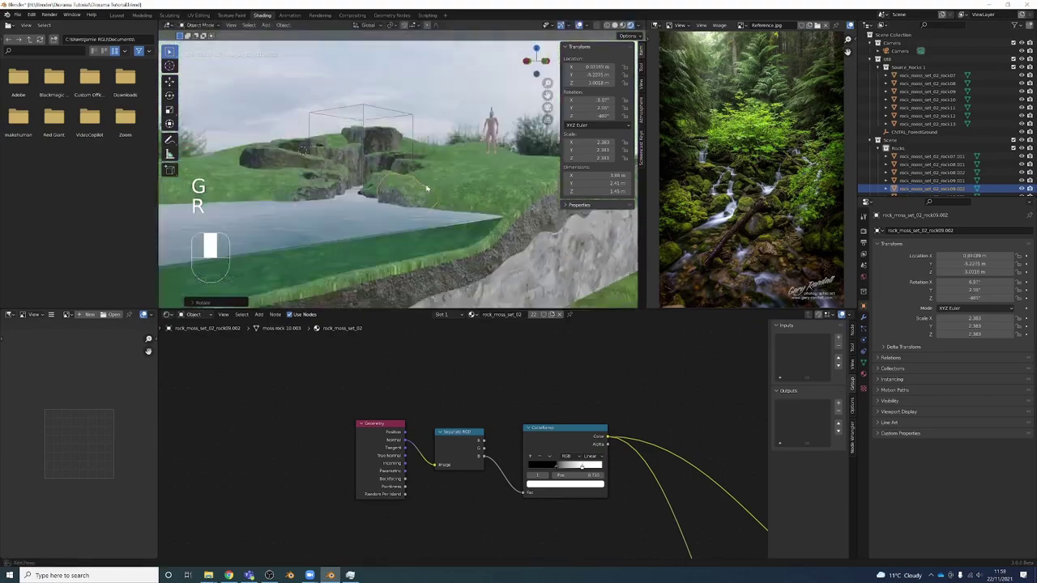
key("s")
key("g")
key("g")
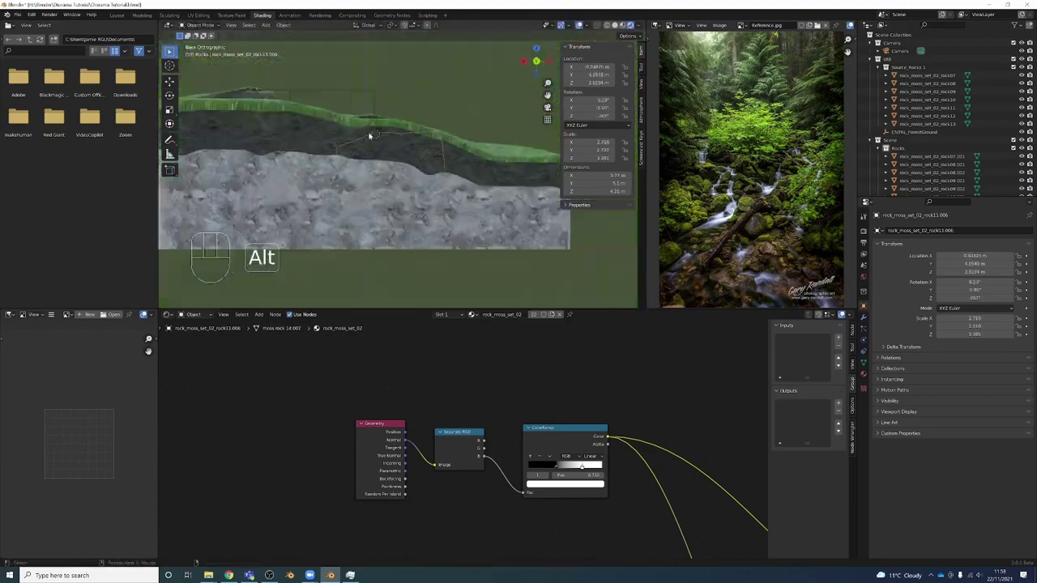
- Duplicate the rock10 mossy rock, rotate the copy and sink it into the bank near the human figure
middle_click_drag(366, 137, 421, 158)
key("shift+d")
key("r")
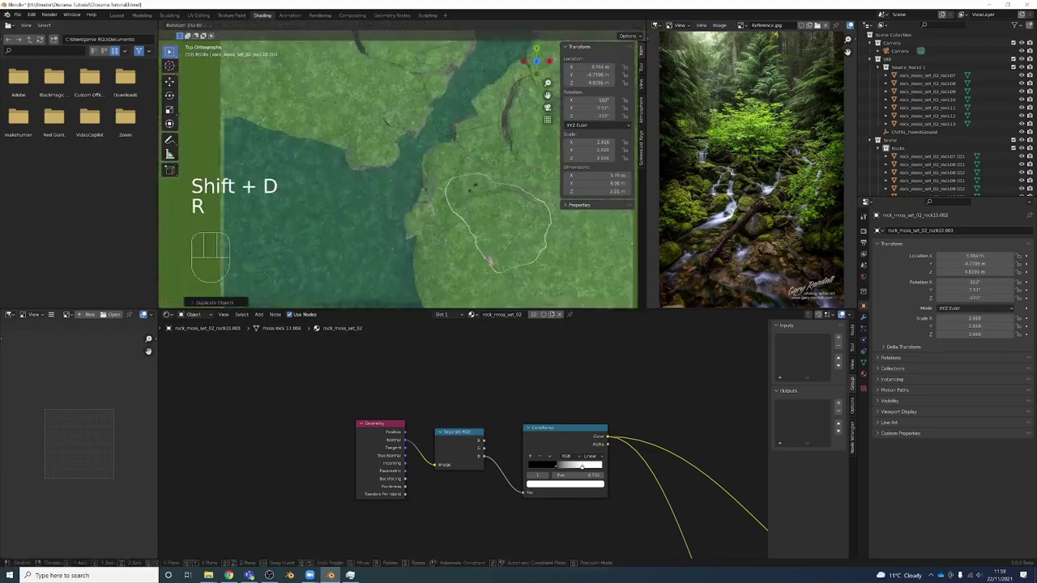
key("r")
key("r")
key("r")
key("g")
key("g")
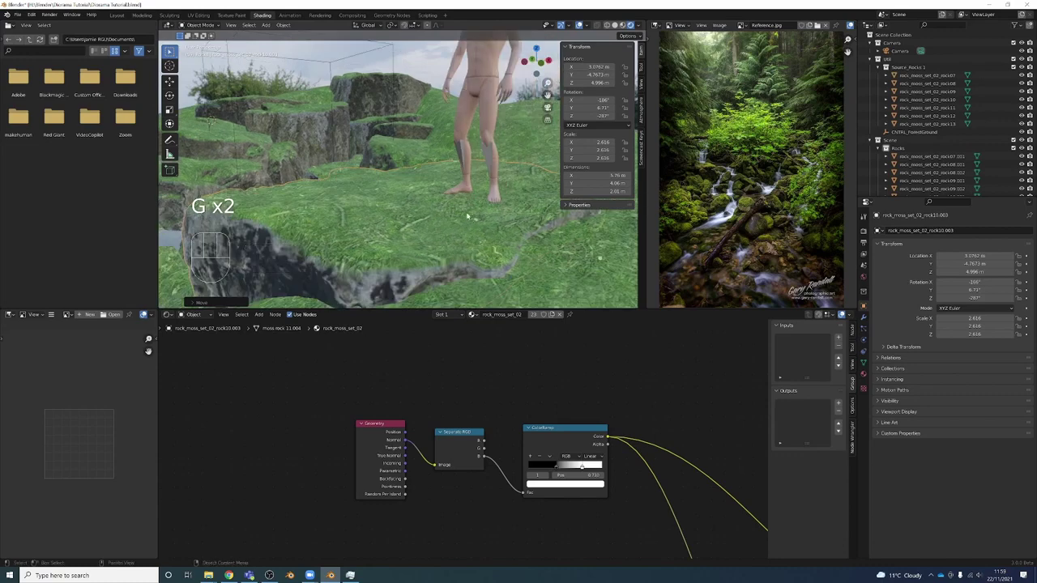
key("g")
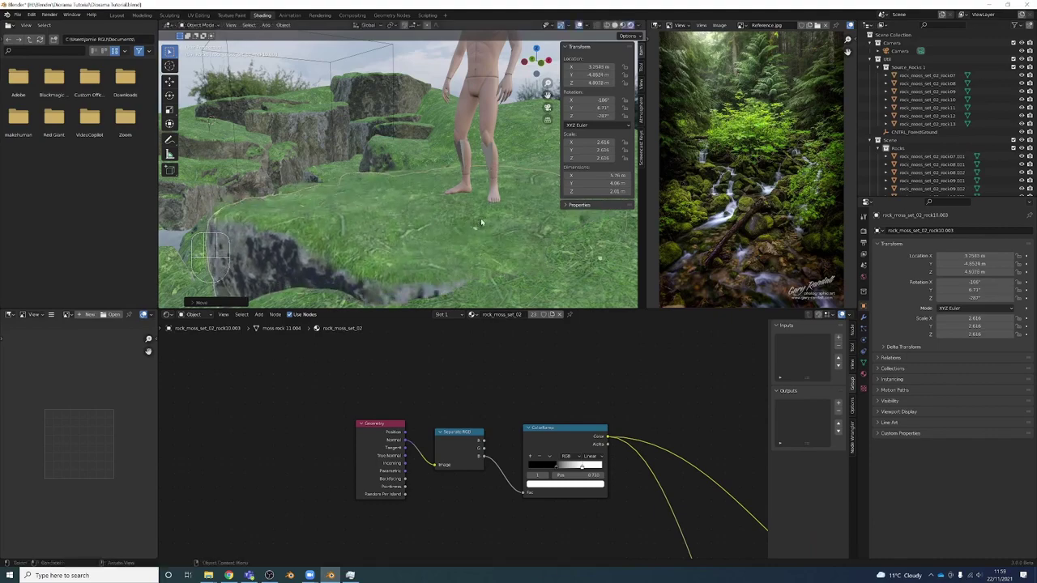
- Place the rock10 mossy rock beside the human figure and adjust its rotation
left_click(481, 224)
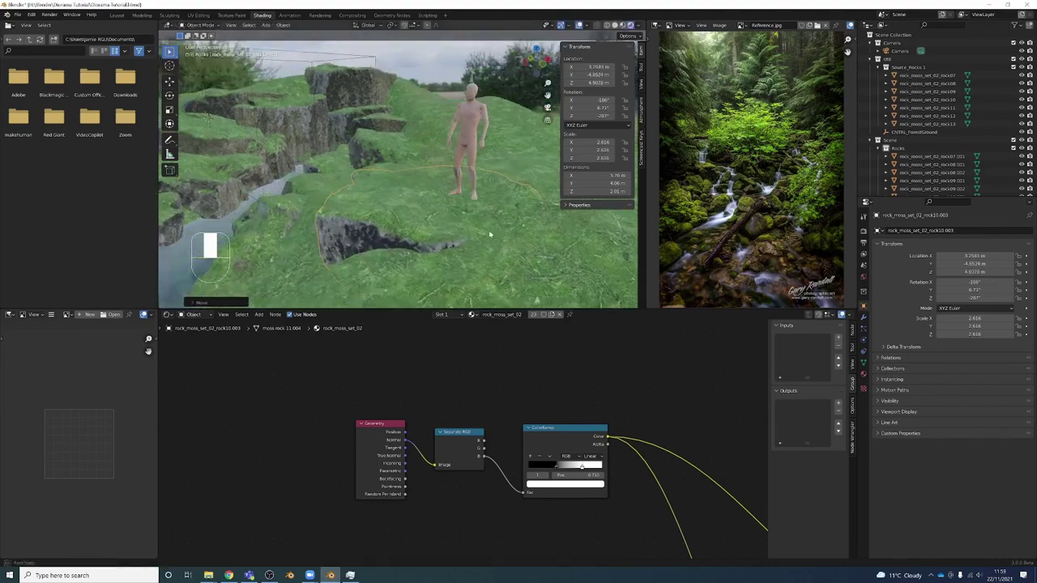
key("r")
middle_click_drag(489, 234, 492, 201)
left_click(510, 219)
- Duplicate the rock10 mossy rock, rotate the copy and place it on the opposite bank beside the pool
key("shift+d")
key("r")
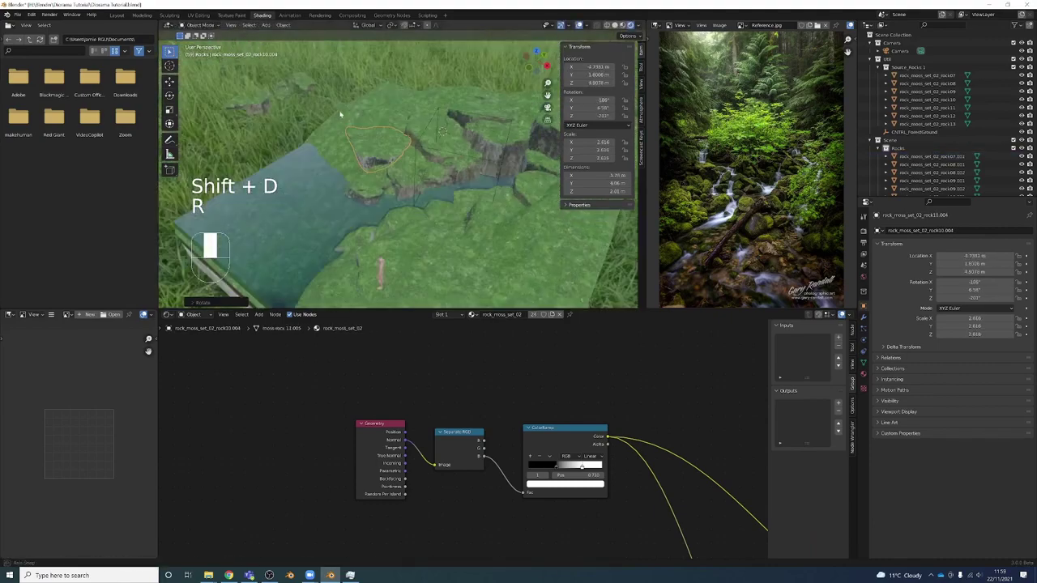
key("g")
key("r")
- Duplicate a rock09 mossy rock, then rotate, enlarge and sink the copy into the slope near the human figure
key("r")
key("r")
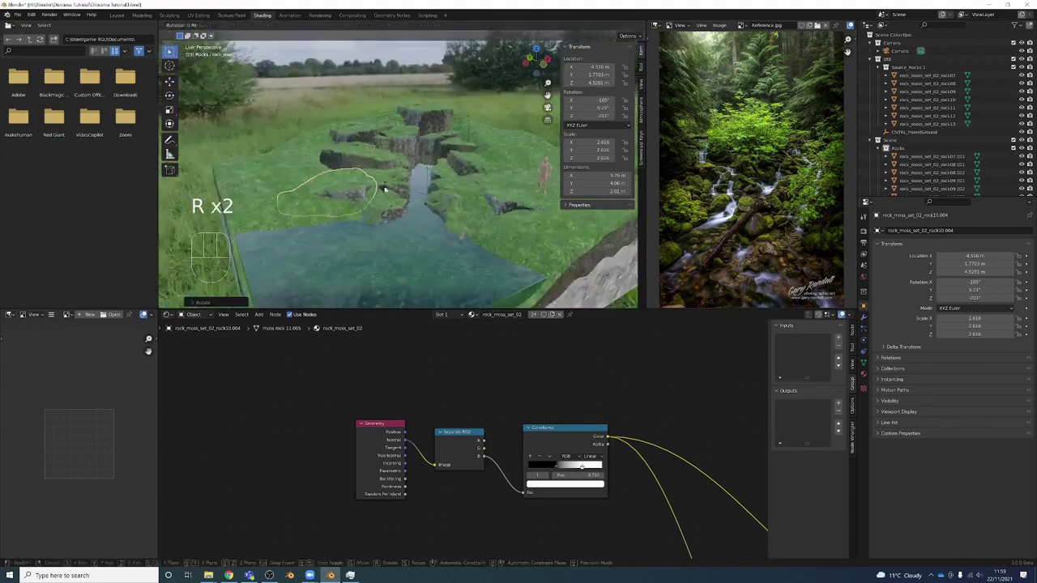
key("g")
left_click(488, 173)
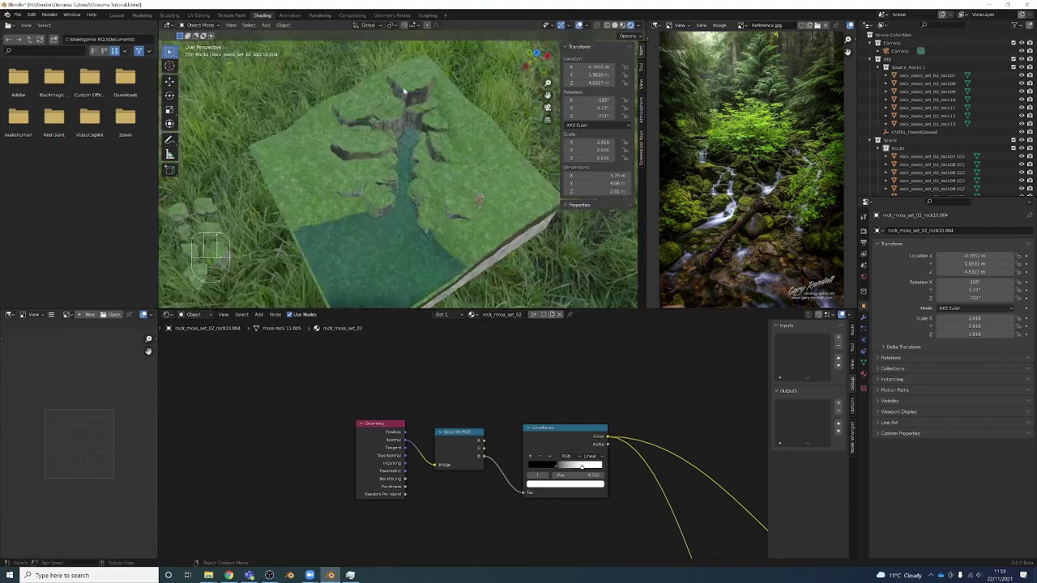
key("shift+d")
key("r")
key("g")
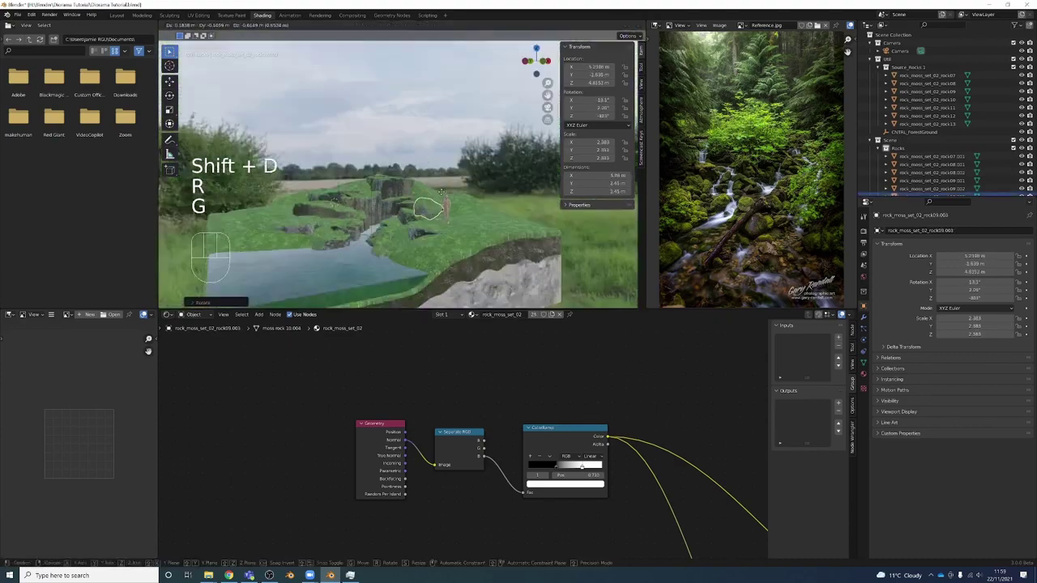
key("r")
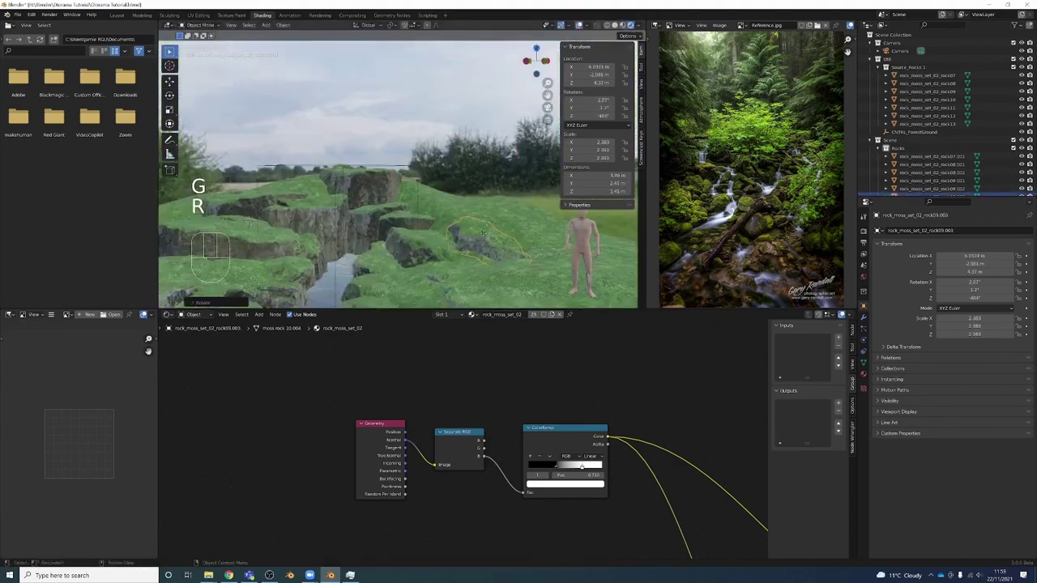
key("s")
key("g")
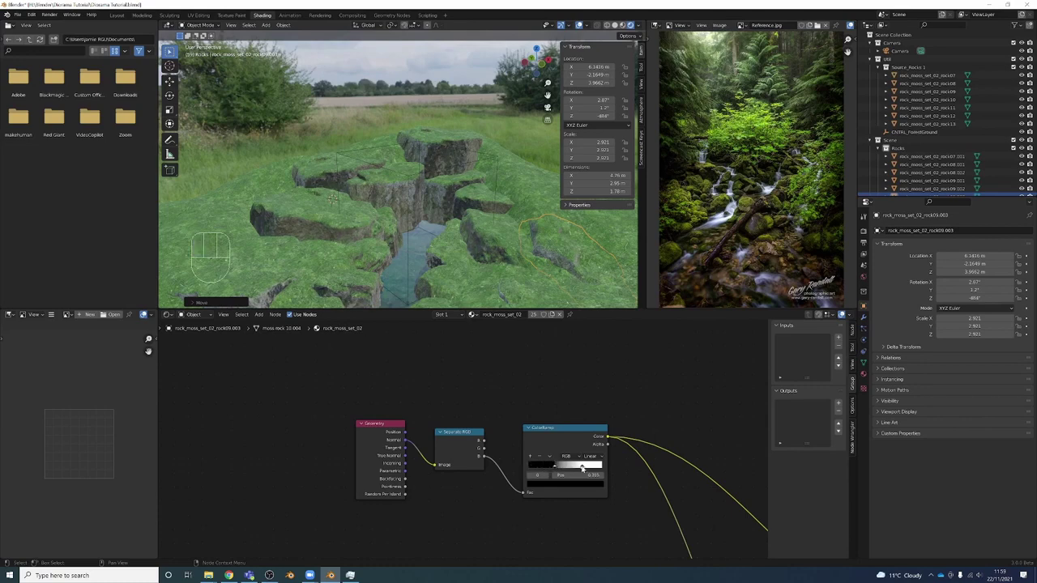
- Shift the ColorRamp stops in the rock_moss_set_02 material to spread the moss farther over the rocks
left_click_drag(558, 468, 577, 468)
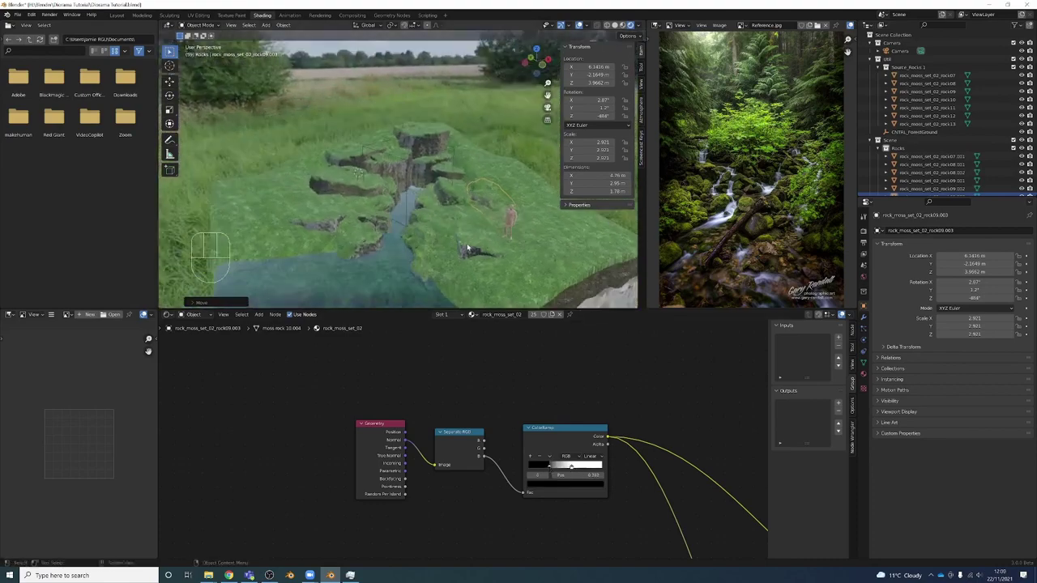
middle_click_drag(467, 248, 463, 213)
scroll(467, 211, "down", 3)
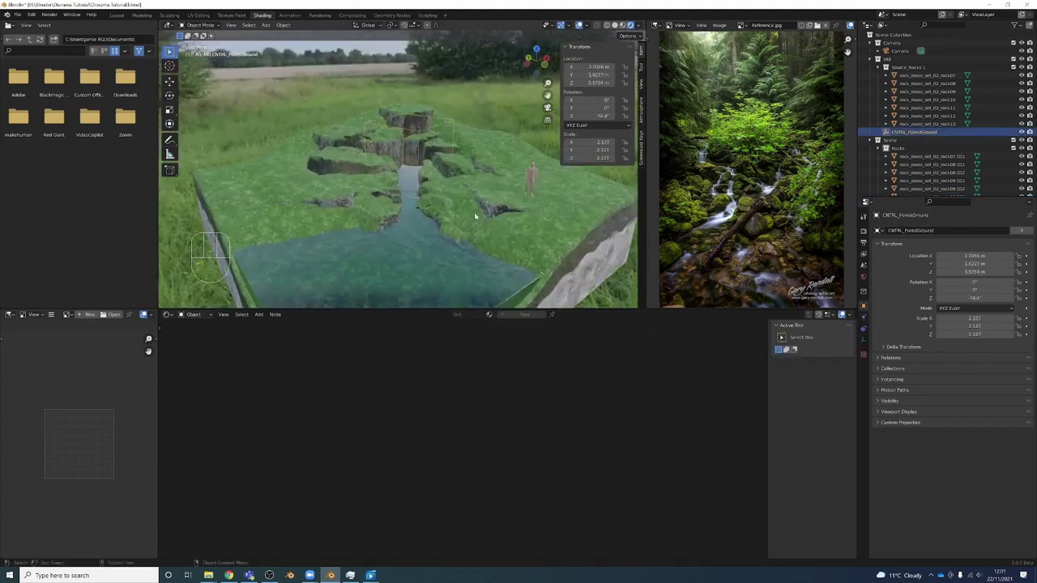
- Open the Ground material's Forest Ground node group and preview the noise mask's ColorRamp output on the terrain
left_click(474, 212)
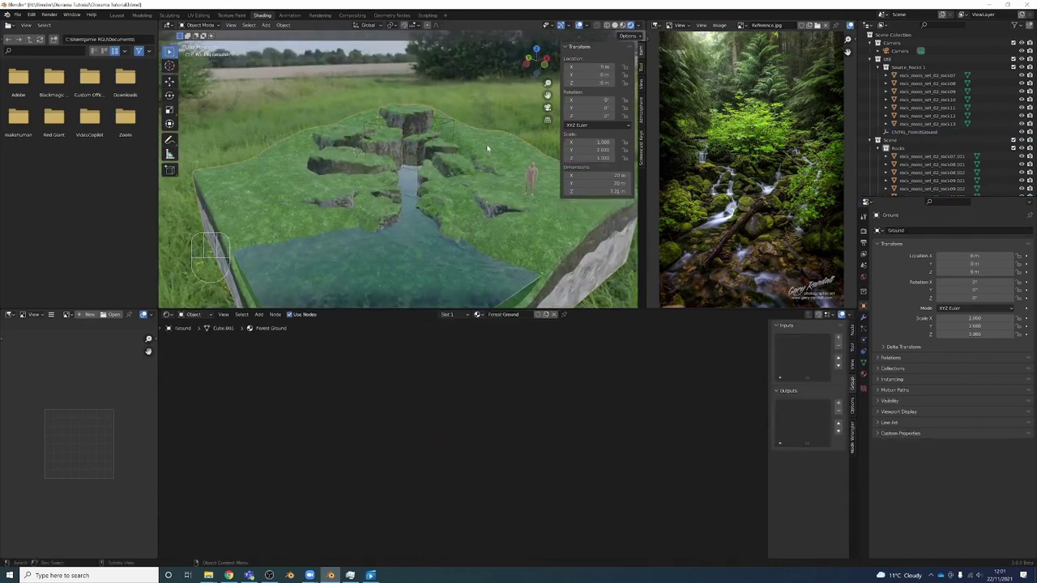
key("a")
key("KP_Decimal")
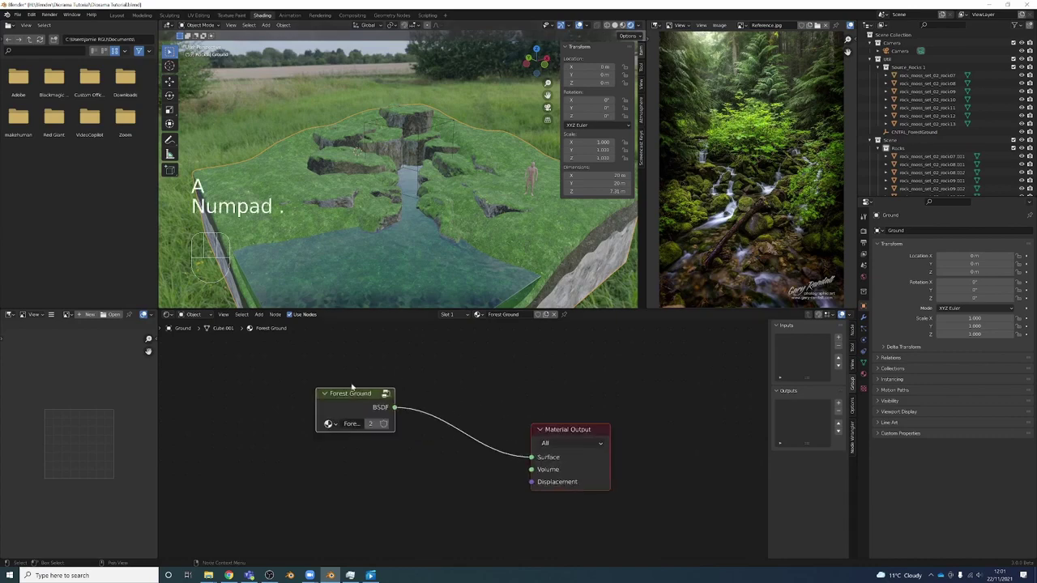
key("Tab")
scroll(550, 394, "up", 2)
scroll(550, 394, "down", 4)
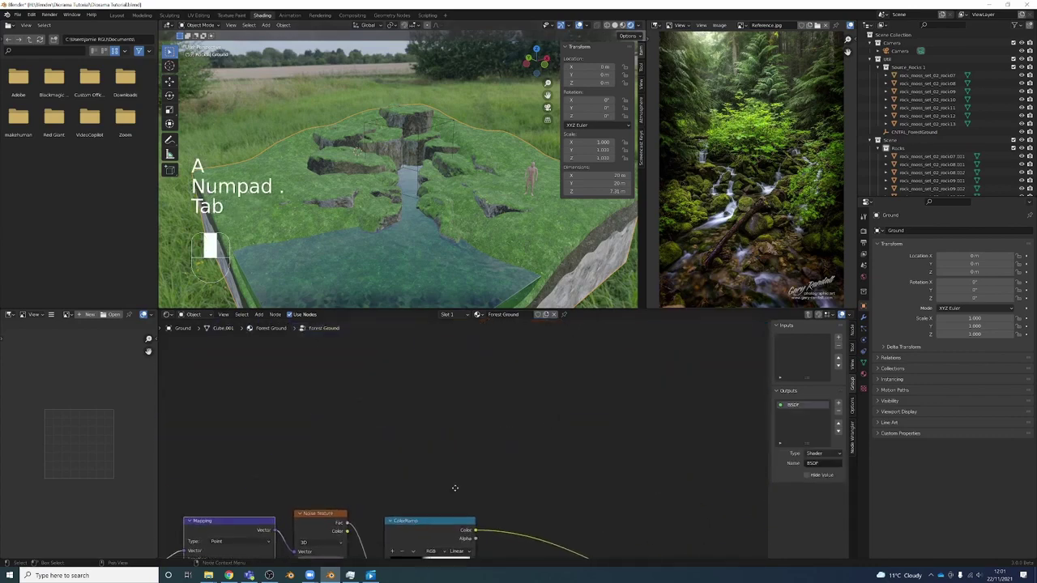
scroll(470, 459, "up", 2)
middle_click_drag(469, 459, 484, 438)
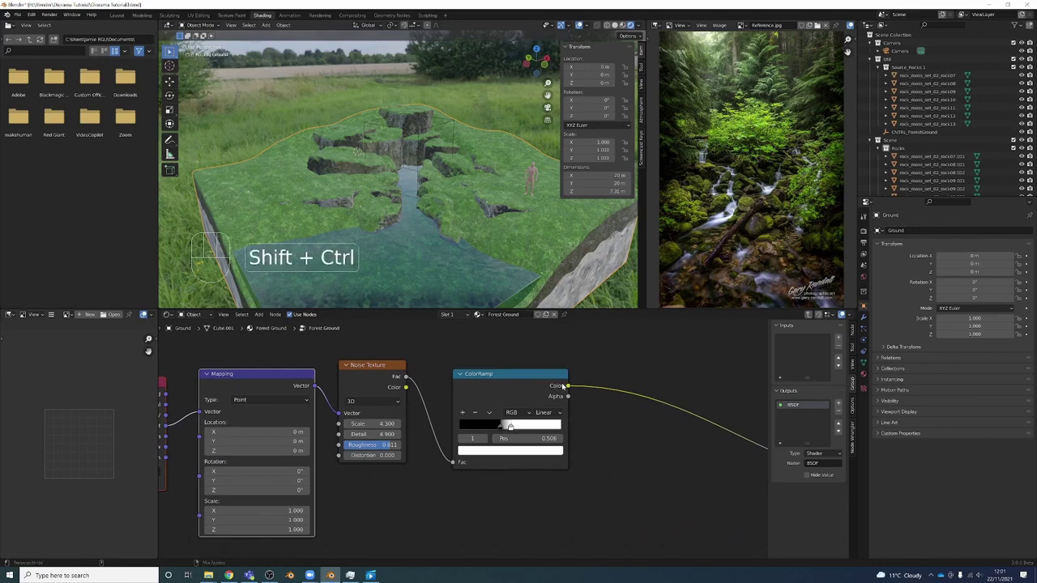
left_click(565, 386, "ctrl+shift")
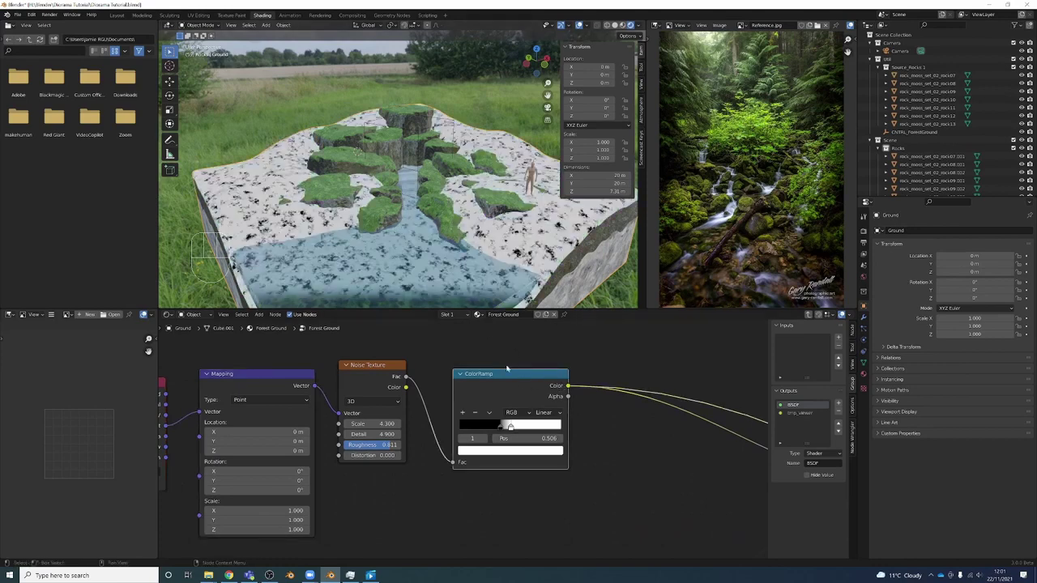
scroll(580, 403, "down", 1)
middle_click_drag(590, 413, 778, 348)
key("shift+a")
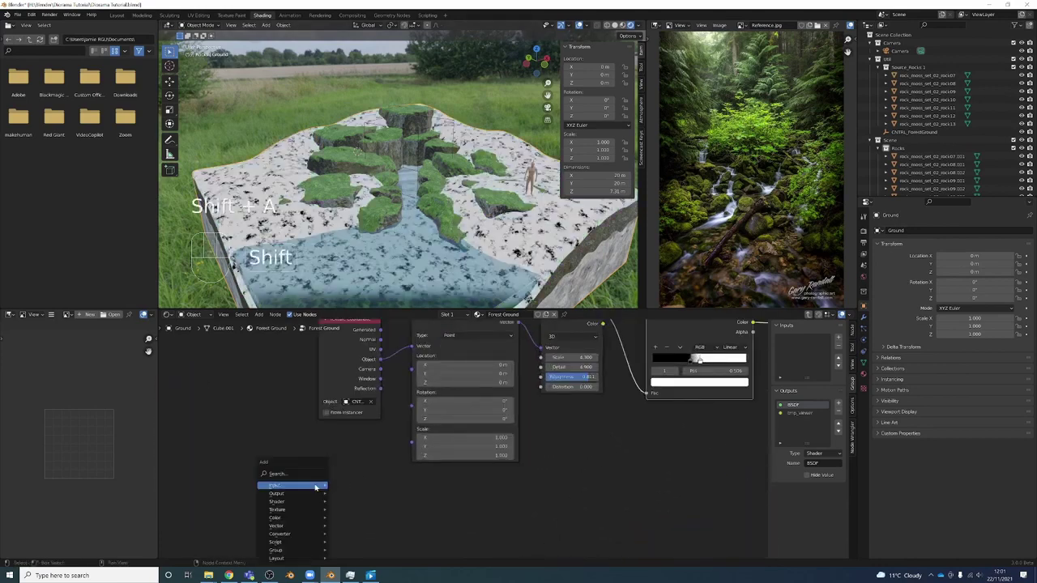
mouse_move(315, 486)
key("Escape")
scroll(346, 472, "down", 2)
key("Tab")
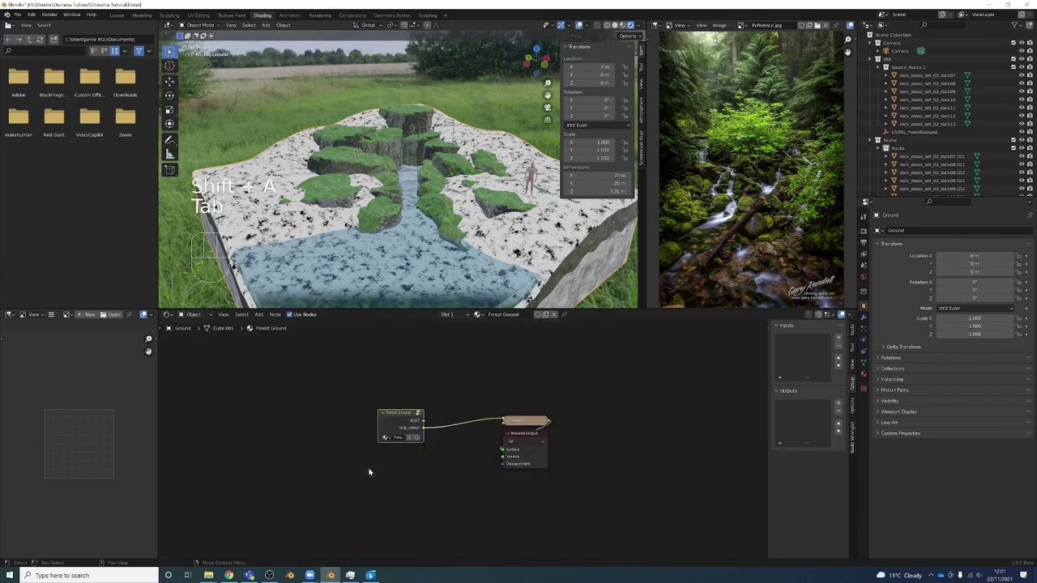
key("Tab")
- Preview the Principled BSDF instead of the noise mask and cut its link to the group's tmp_viewer output
middle_click_drag(375, 430, 295, 429)
scroll(295, 429, "down", 5)
middle_click_drag(581, 440, 565, 407)
left_click(609, 483, "ctrl+shift")
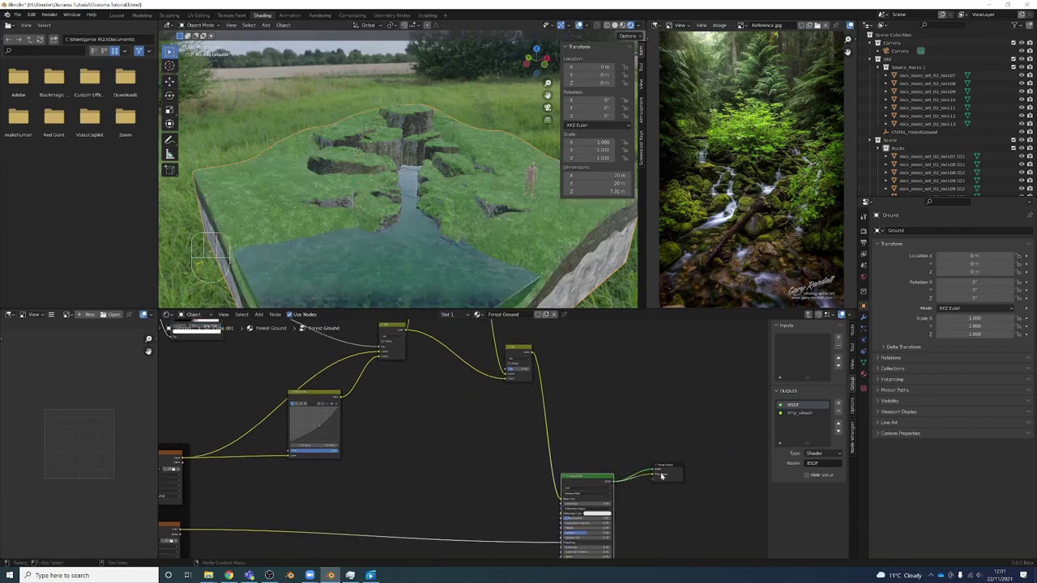
left_click_drag(647, 477, 644, 479)
middle_click_drag(431, 433, 487, 432)
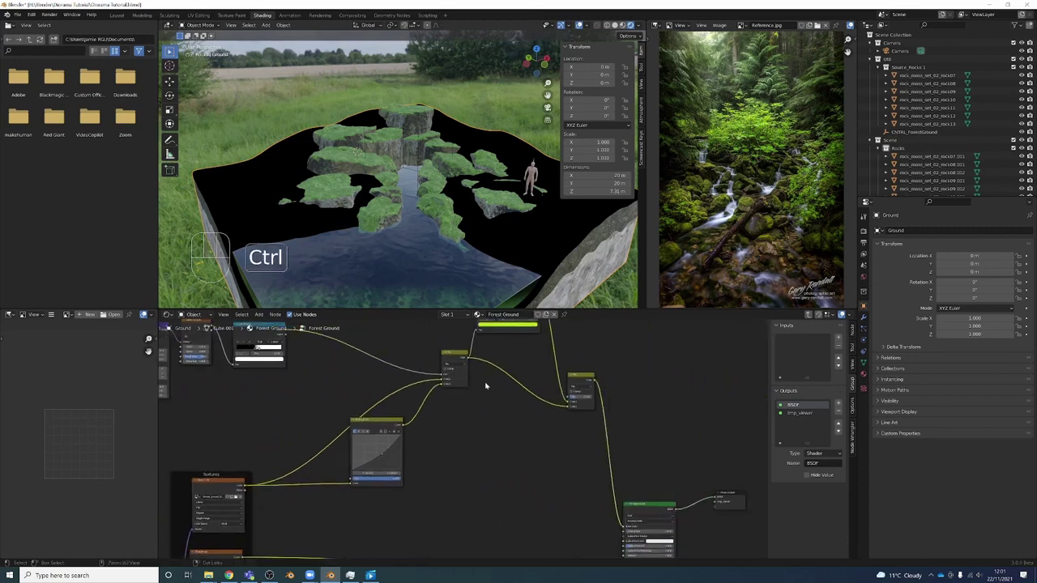
- Outside the group, connect the Forest Ground node's BSDF output to the Material Output's Surface input
key("ctrl+Tab")
scroll(456, 424, "up", 5)
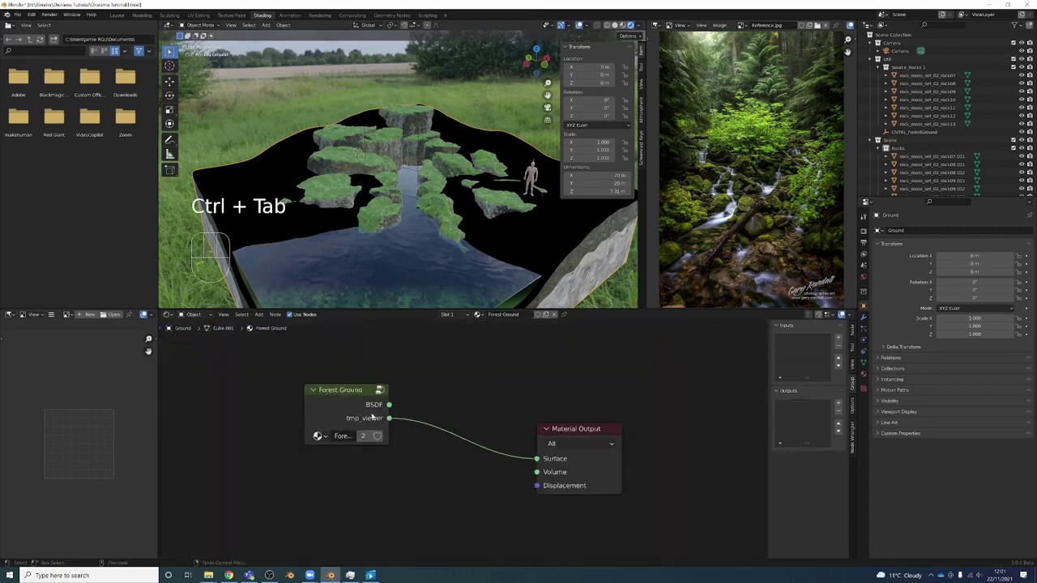
left_click_drag(372, 417, 385, 422)
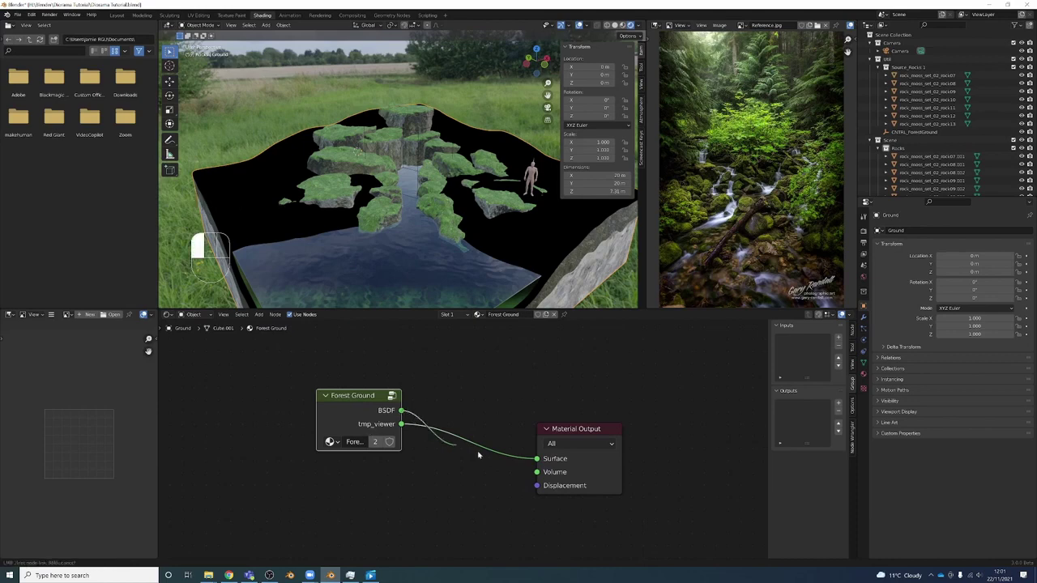
left_click_drag(552, 459, 542, 459)
- Reopen the Forest Ground node group and move the Texture Coordinate node farther from the Mapping node
left_click(350, 409)
key("Tab")
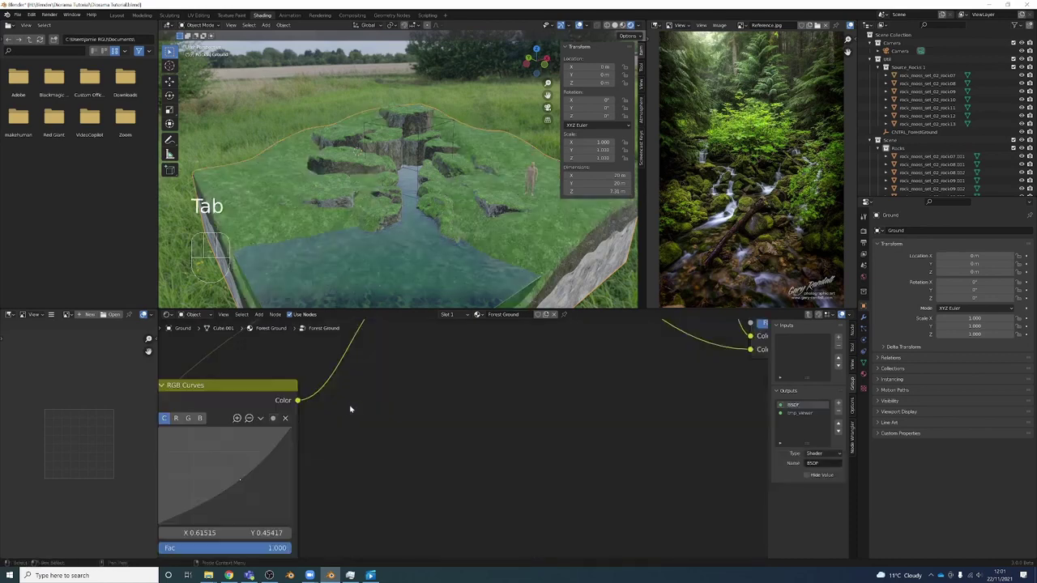
middle_click_drag(353, 415, 396, 421)
scroll(364, 440, "down", 7)
middle_click_drag(332, 427, 469, 446)
scroll(468, 446, "up", 5)
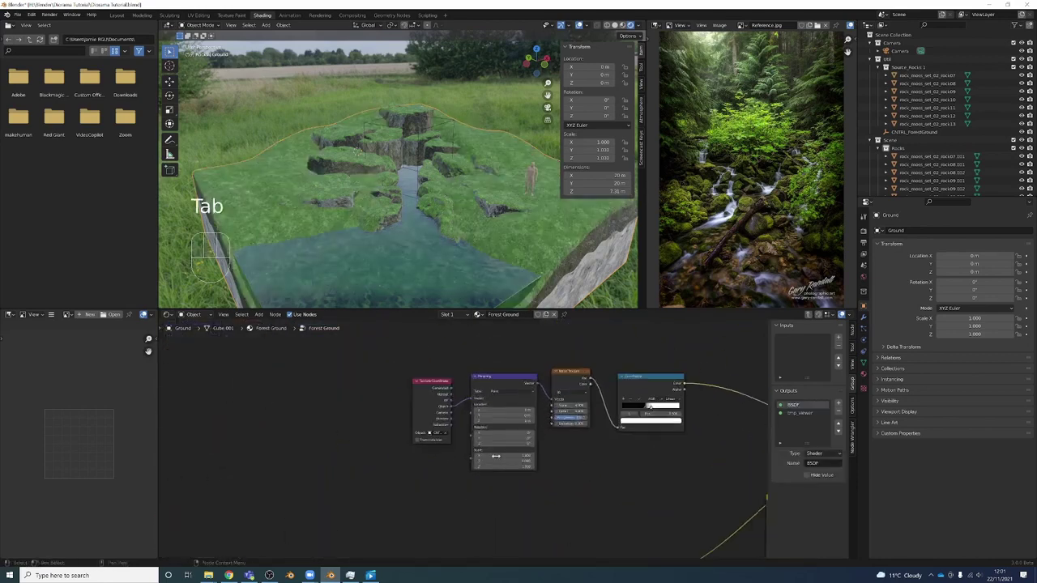
scroll(409, 218, "up", 3)
middle_click_drag(527, 488, 548, 513)
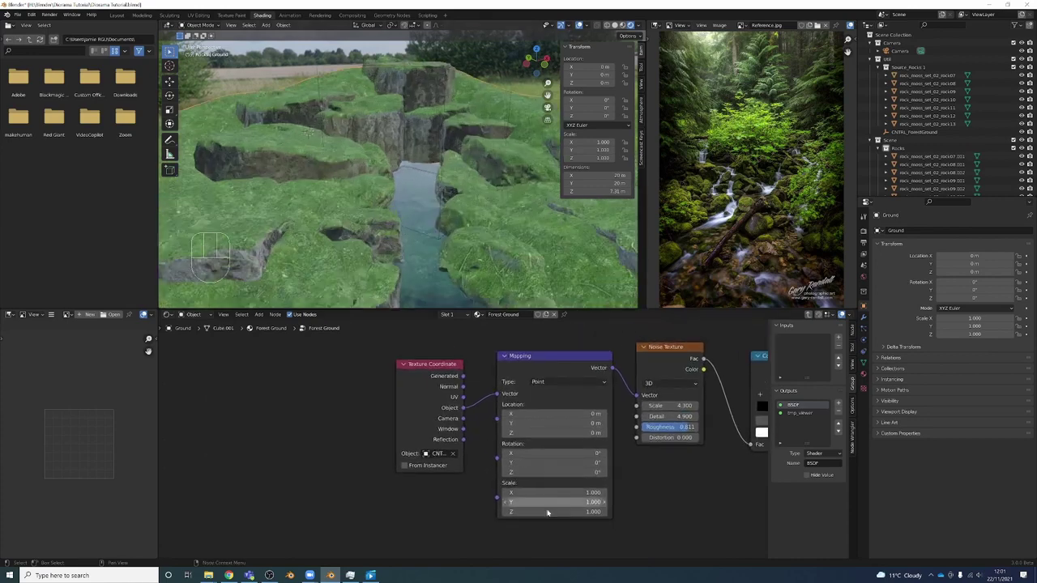
left_click_drag(440, 387, 416, 357)
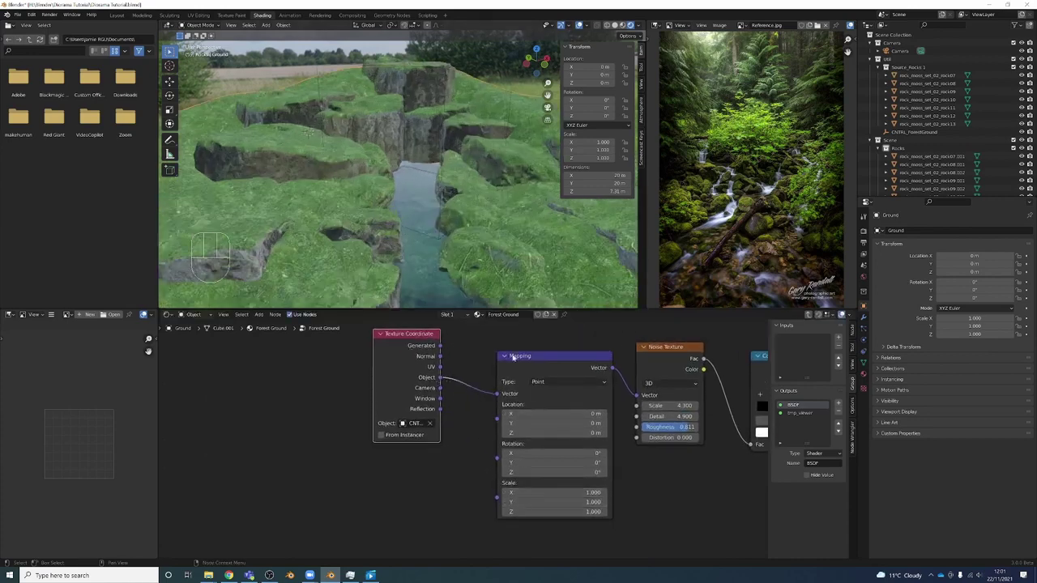
- Examine the ground texture around the waterfall and stream, checking the CNTRL_ForestGround empty against the Ground object
middle_click_drag(481, 168, 436, 130)
left_click(429, 124)
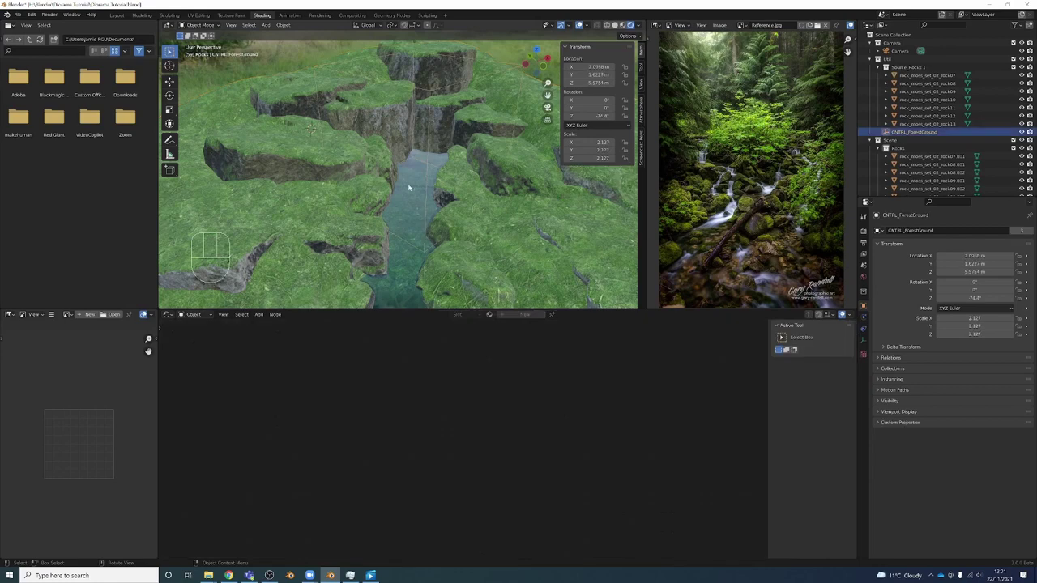
middle_click_drag(408, 186, 405, 179)
scroll(245, 207, "down", 4)
left_click(263, 193)
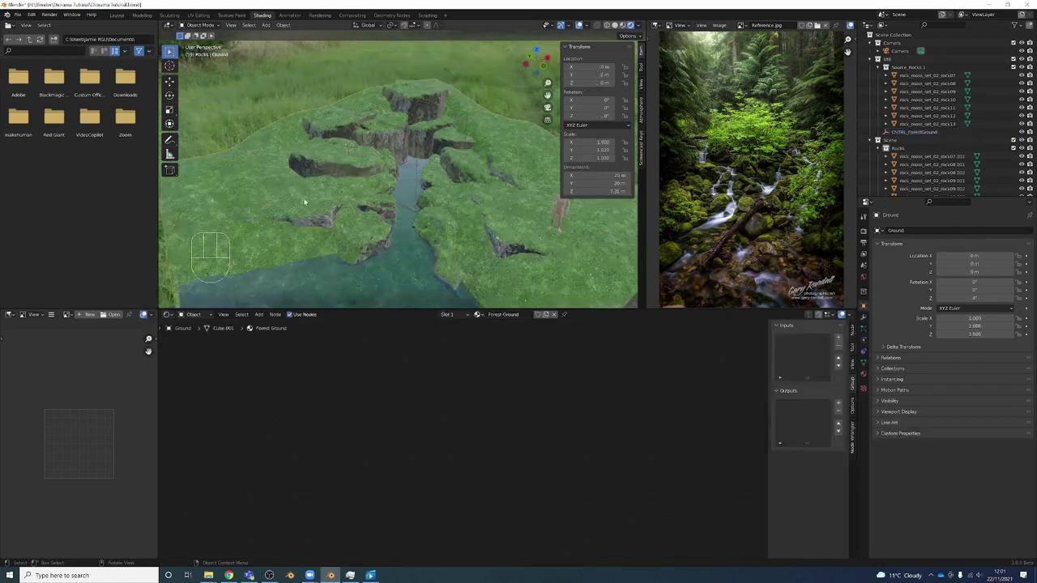
middle_click_drag(302, 202, 457, 209)
scroll(344, 219, "up", 2)
left_click(498, 130)
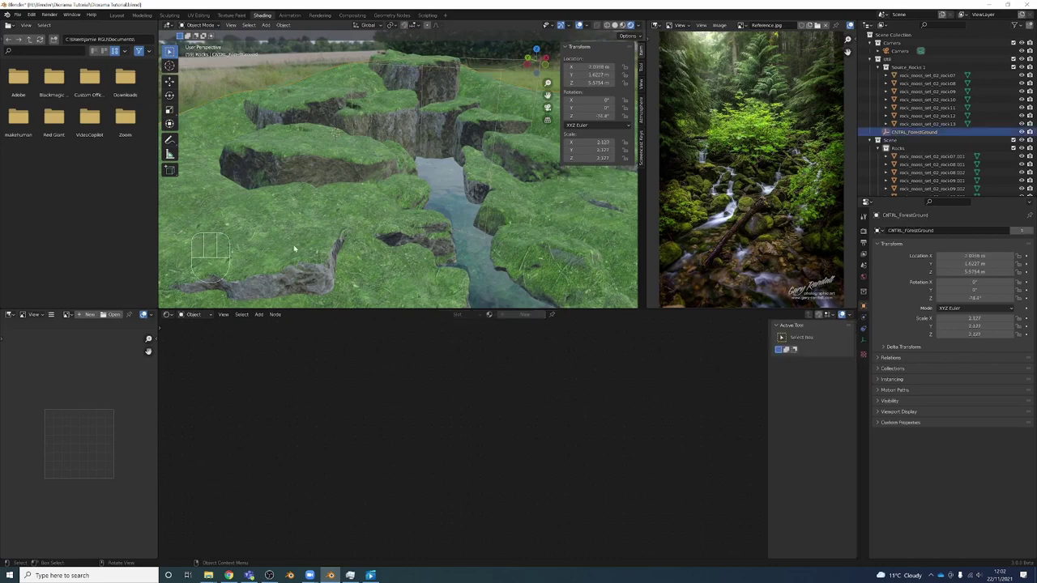
middle_click_drag(294, 249, 373, 240)
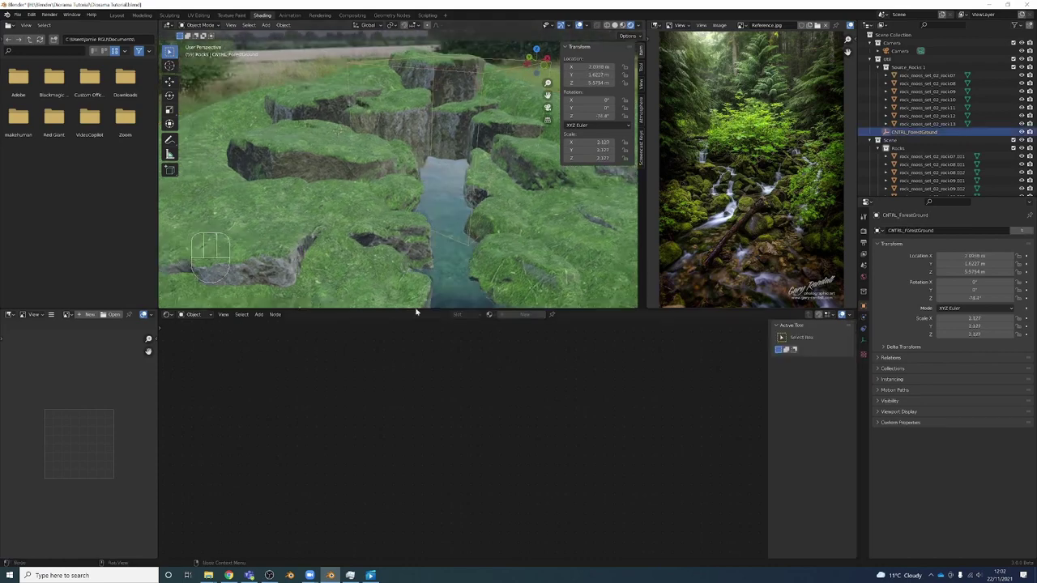
left_click(358, 235)
middle_click_drag(358, 236, 238, 185)
- In the Ground's Forest Ground node group, add a Value node and connect it to the Mapping node's Scale
left_click(237, 184)
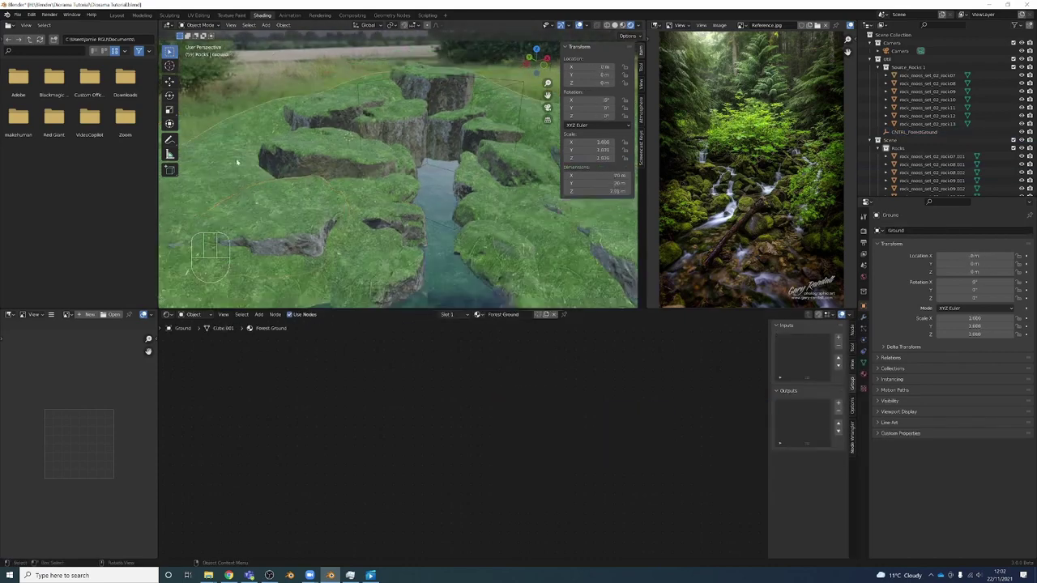
key("a")
key("KP_Decimal")
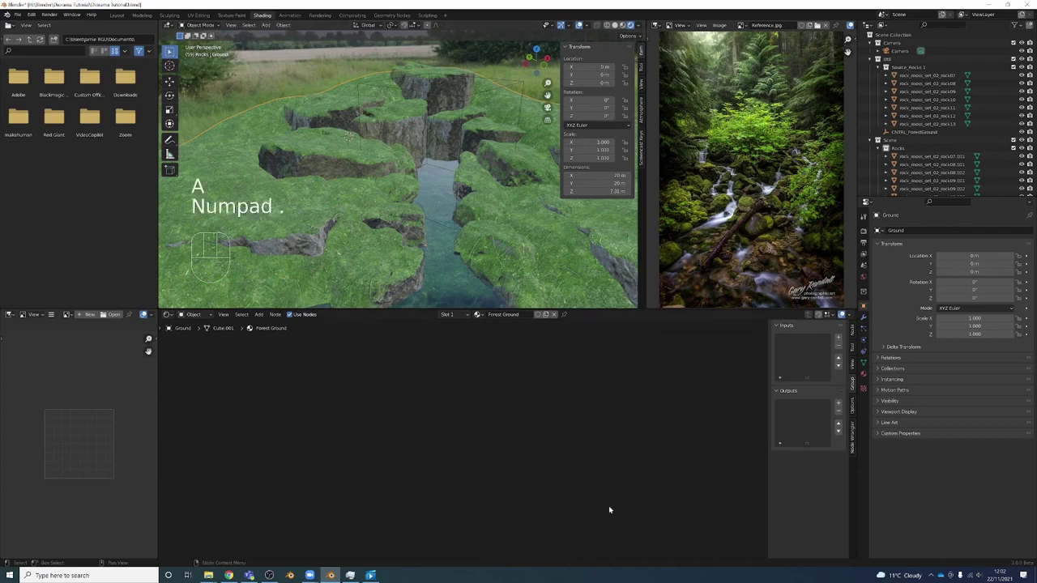
key("Tab")
scroll(353, 404, "down", 4)
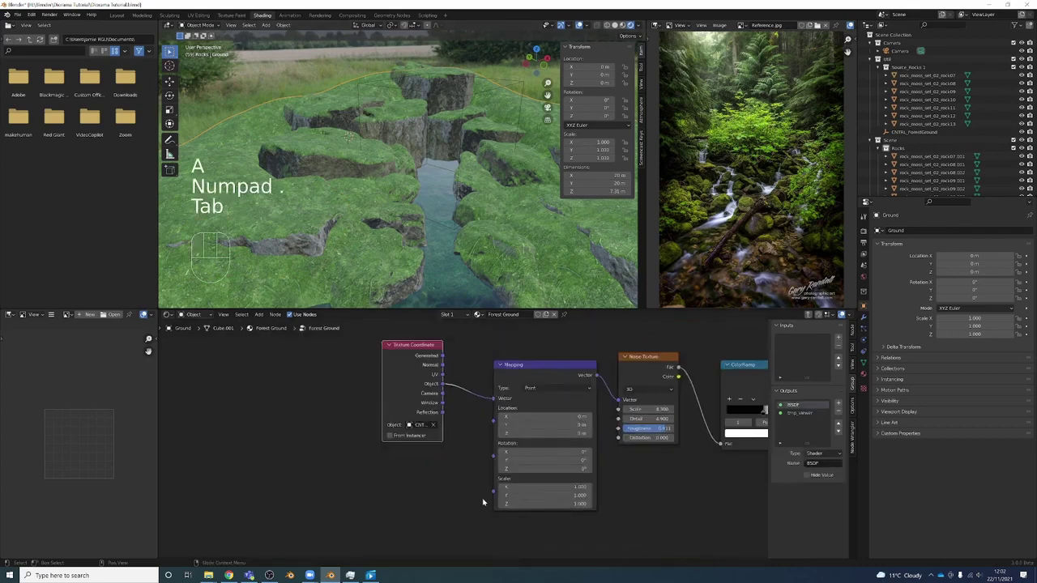
middle_click_drag(544, 496, 539, 450)
key("shift+a")
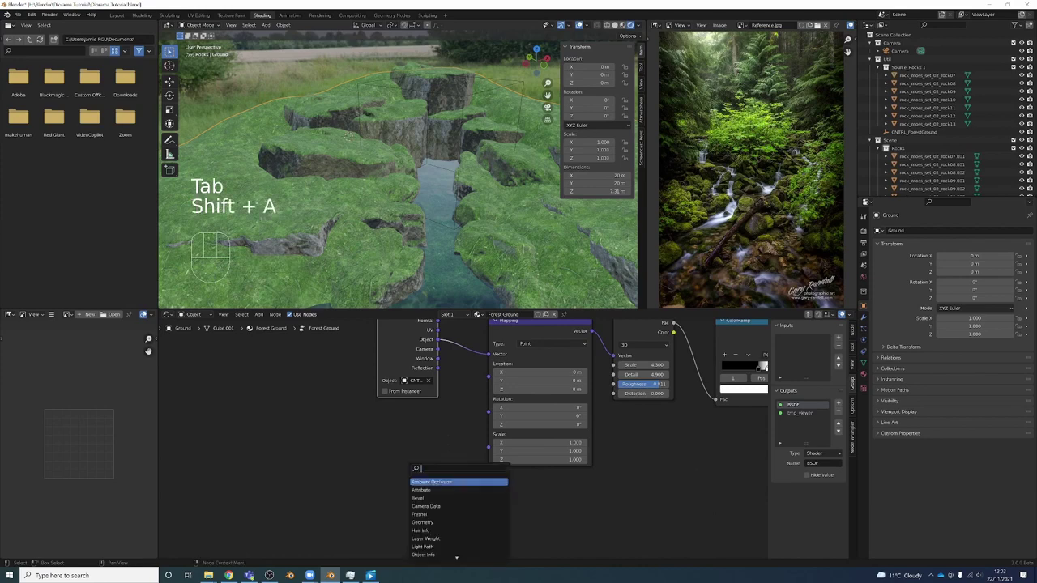
type("value")
left_click(459, 482)
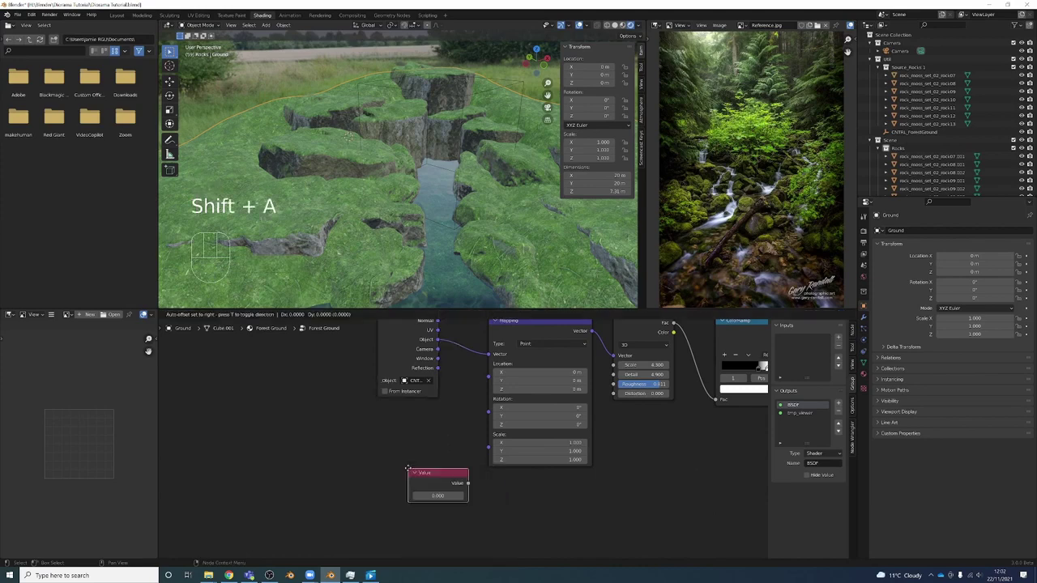
left_click(397, 463)
left_click_drag(409, 466, 488, 445)
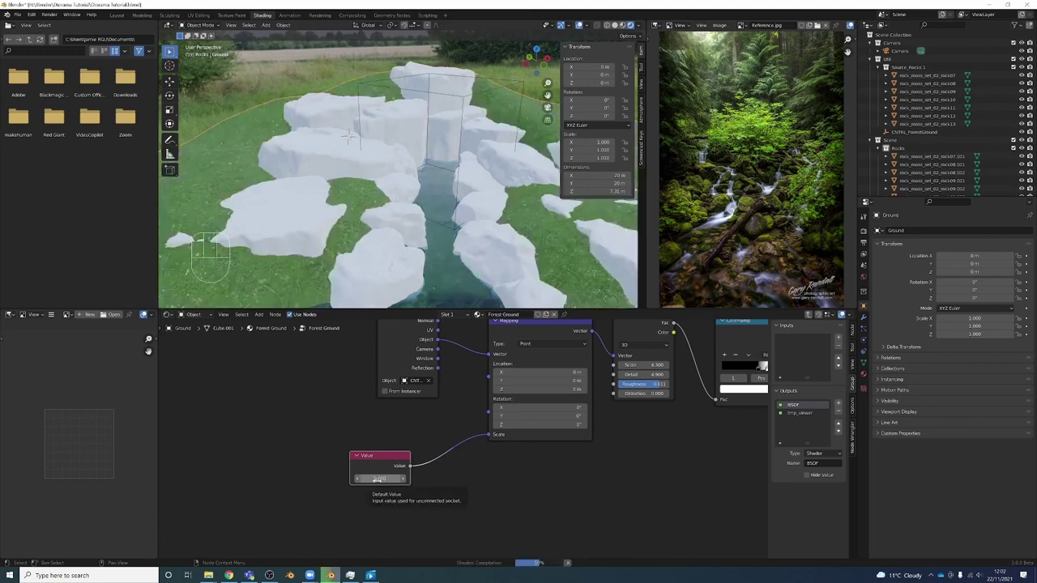
- Set the Value node driving the Mapping scale to 0.4
left_click_drag(377, 480, 377, 479)
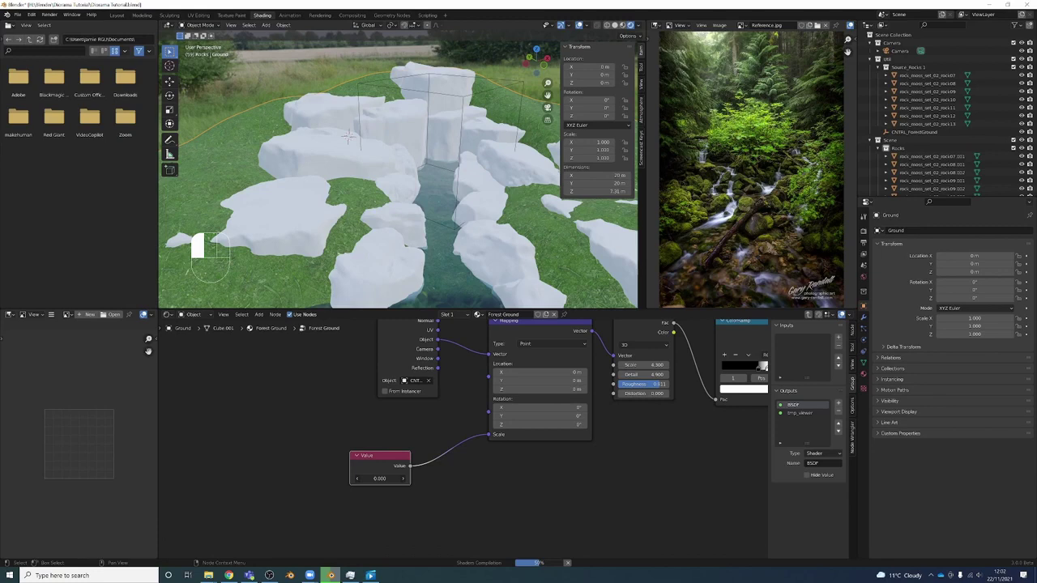
left_click_drag(377, 479, 378, 479)
left_click(378, 479)
key("BackSpace")
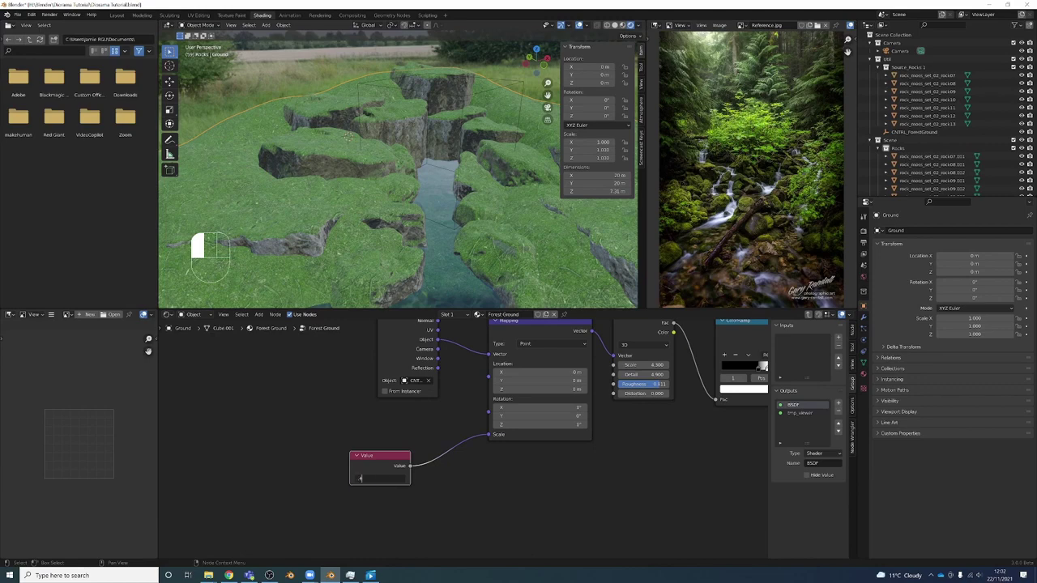
type("0.4")
key("Return")
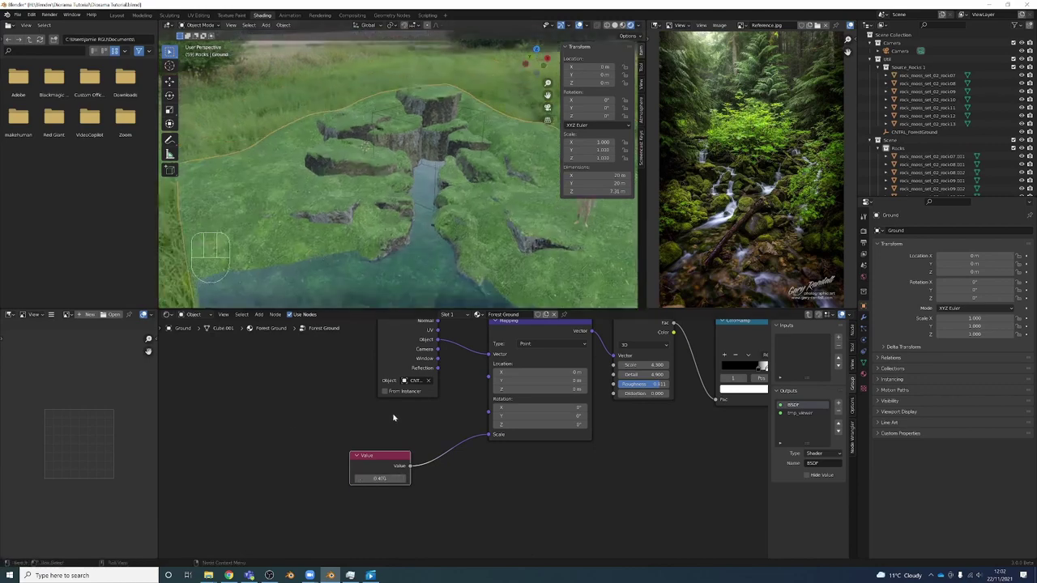
- Change the Value node driving the Mapping scale to 0.1
left_click(380, 477)
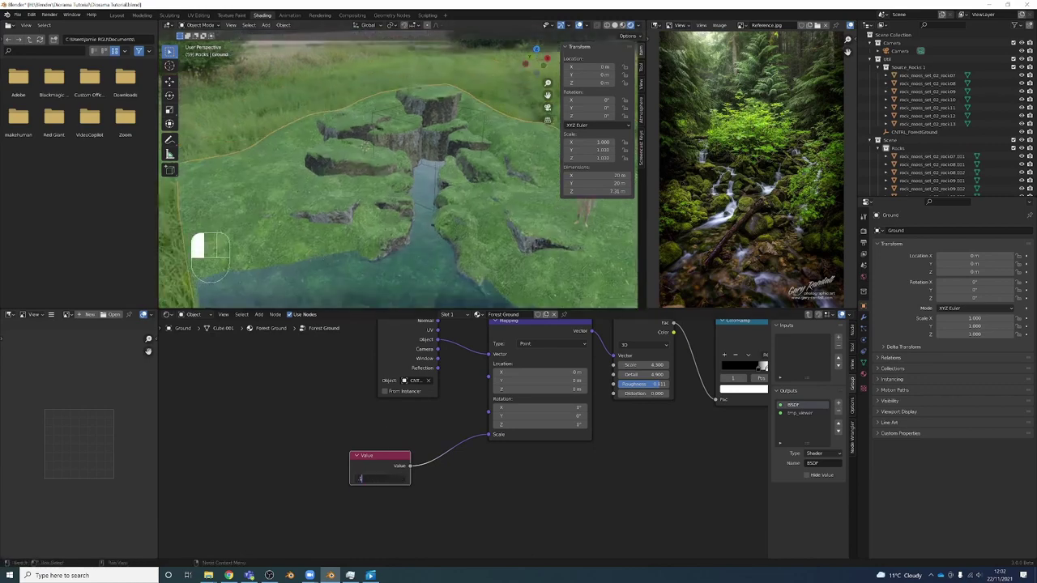
type("0.1")
key("Return")
- Move the black stop of the noise mask's ColorRamp closer to the white stop
middle_click_drag(591, 393, 591, 415)
left_click_drag(634, 401, 643, 404)
left_click(639, 404)
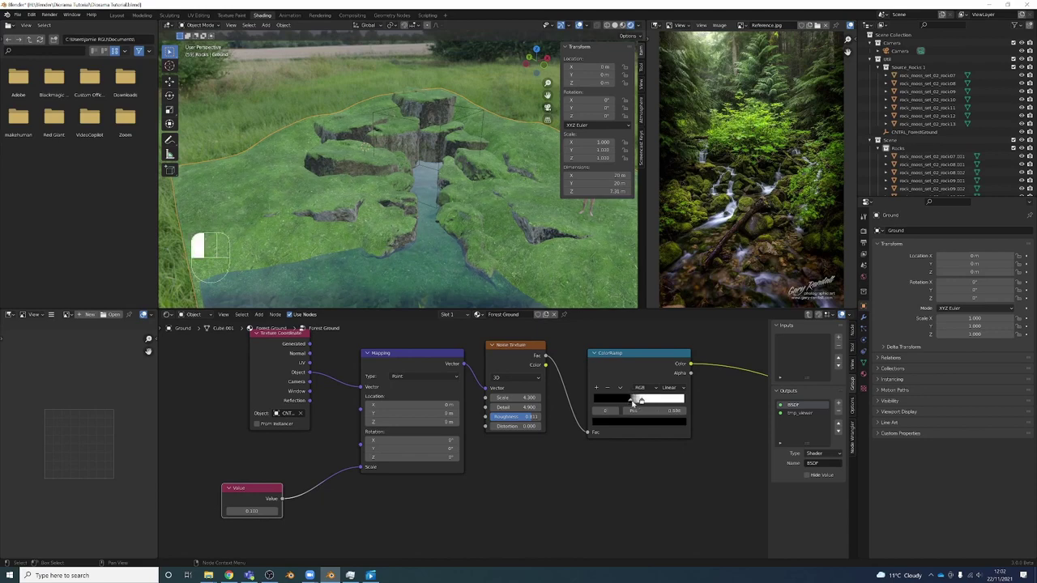
middle_click_drag(639, 403, 339, 394)
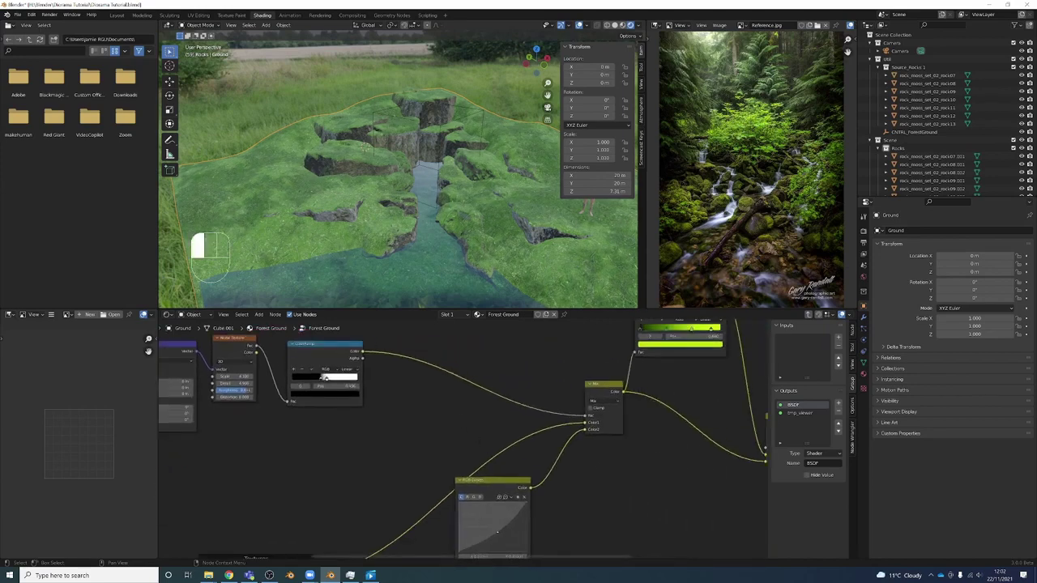
scroll(369, 190, "down", 3)
middle_click_drag(370, 190, 398, 178)
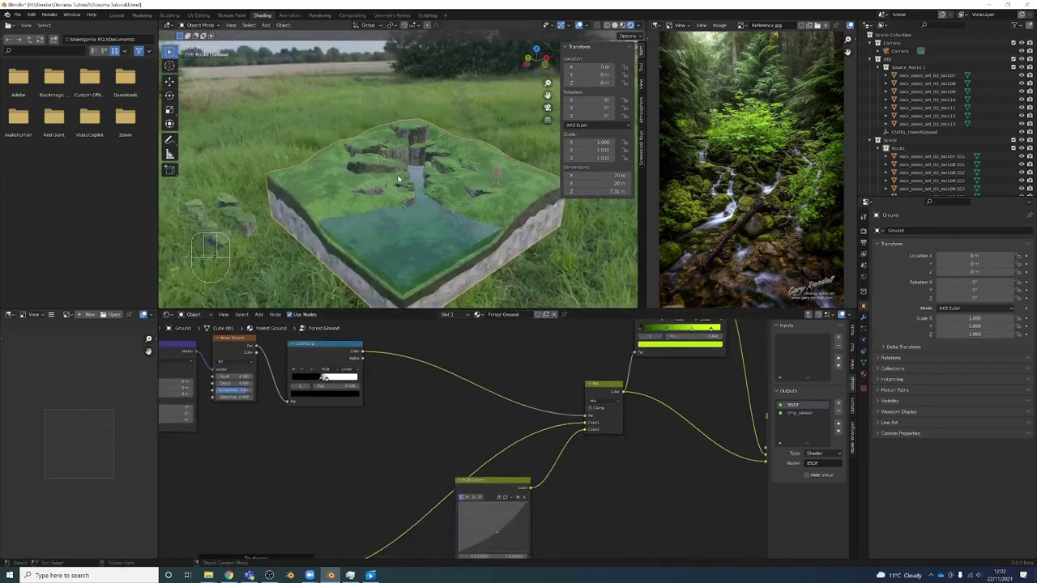
scroll(398, 178, "up", 3)
middle_click_drag(500, 183, 494, 193)
scroll(494, 193, "down", 3)
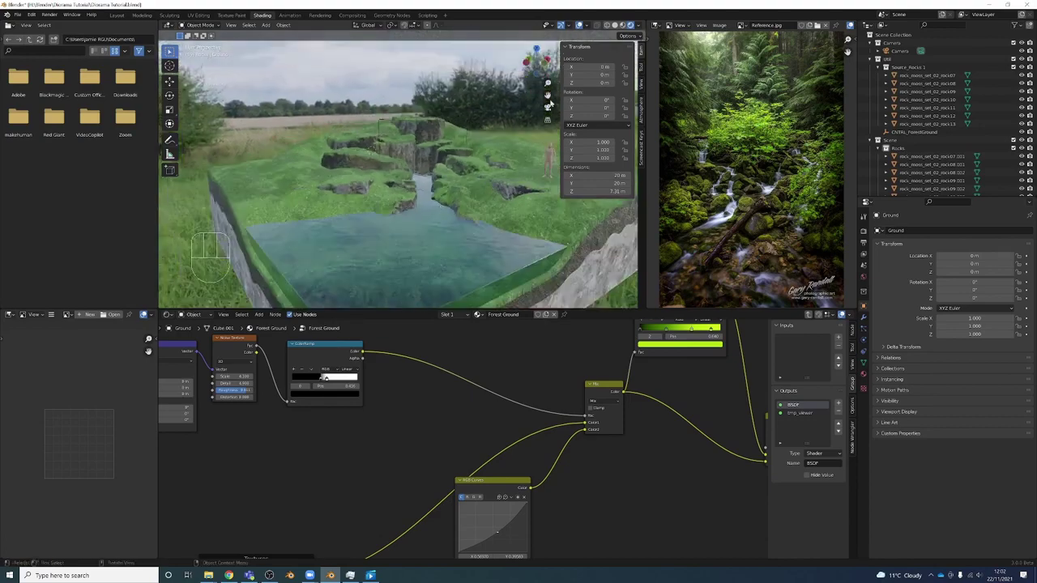